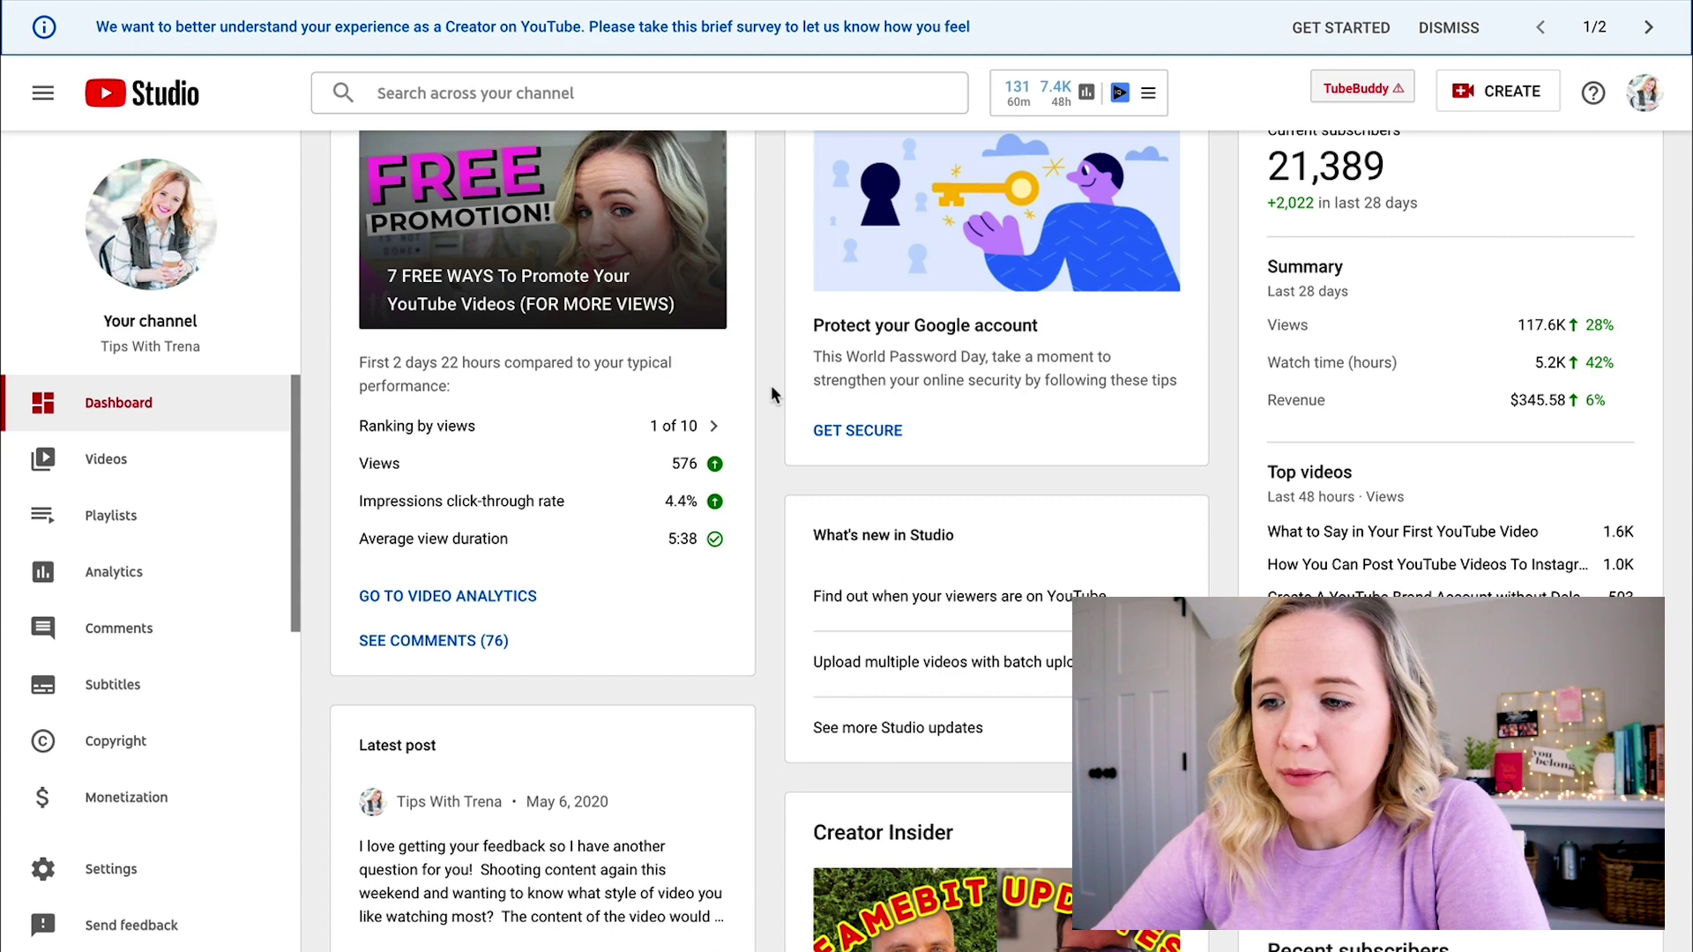
Review the latest video's performance figures on the channel dashboard.
scroll(771, 385, "up", 1)
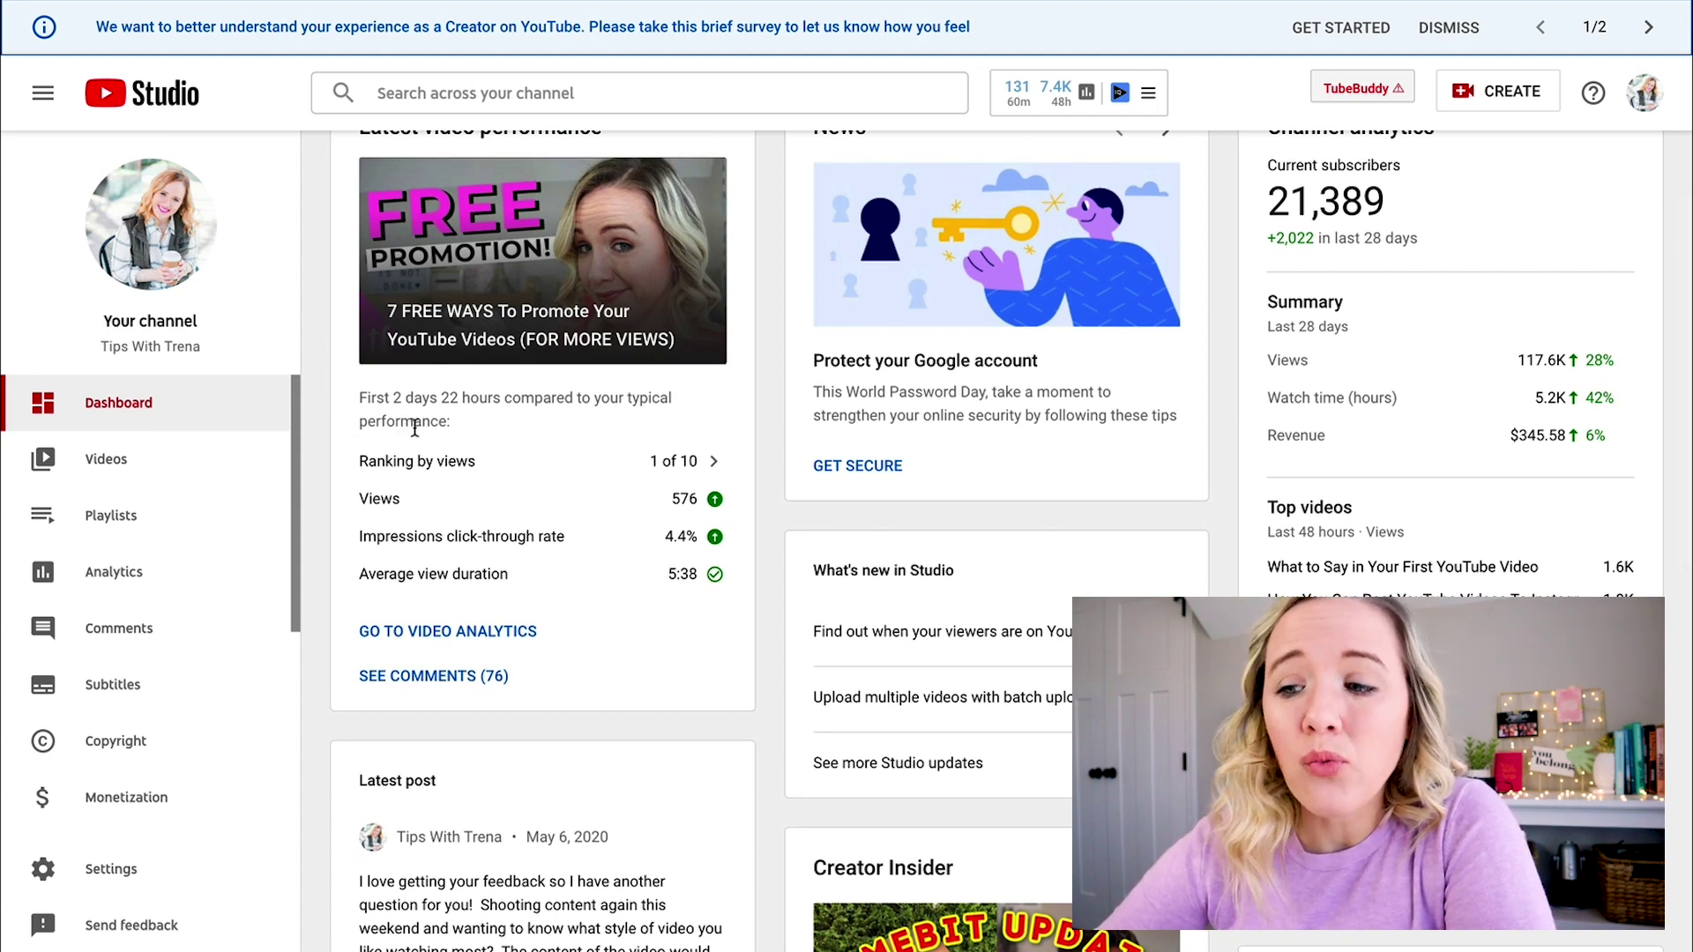
mouse_move(685, 482)
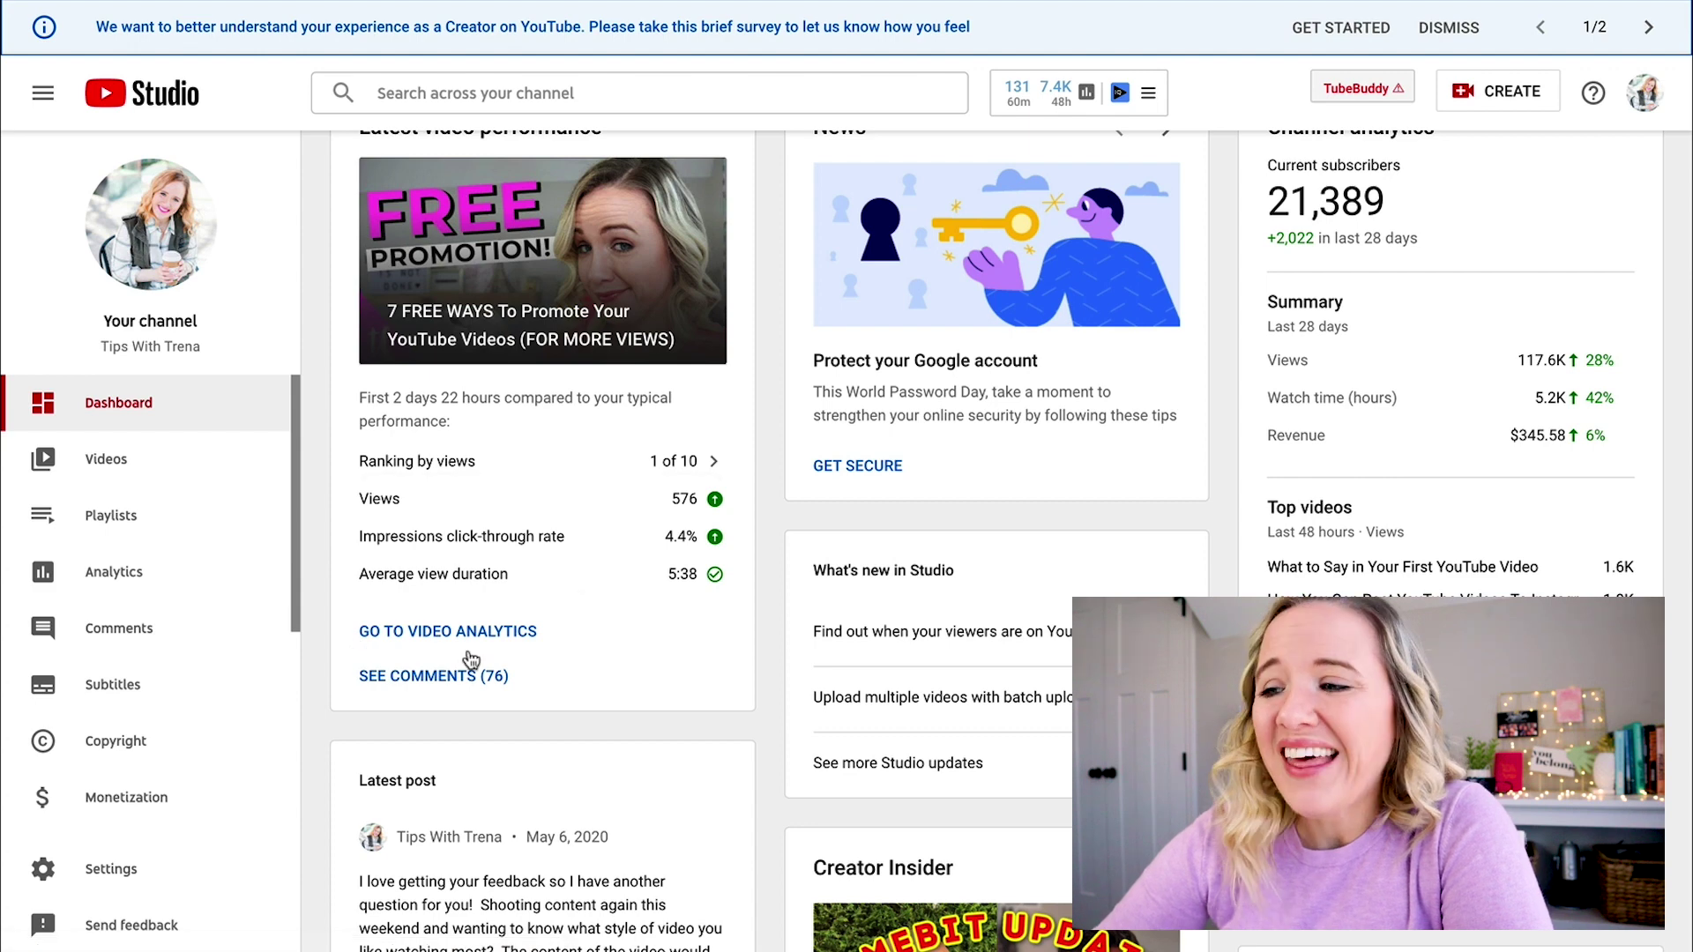
scroll(470, 659, "up", 2)
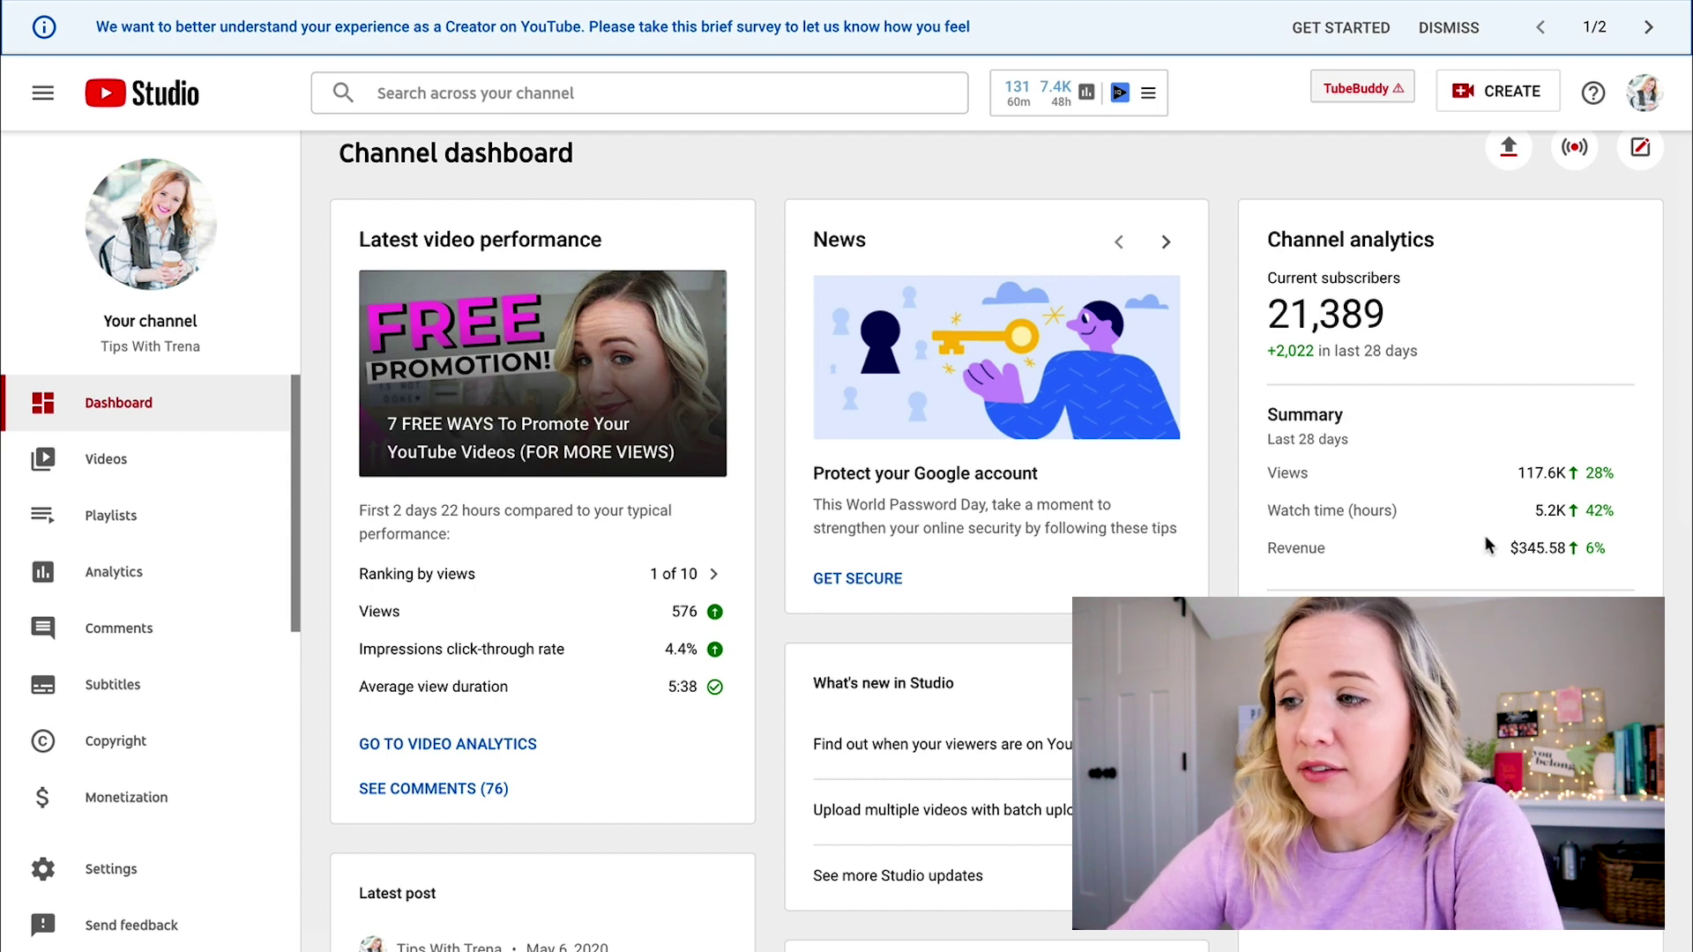
Highlight the subscriber change and the views figure for the last 28 days in the dashboard's channel analytics summary.
scroll(1606, 355, "down", 1)
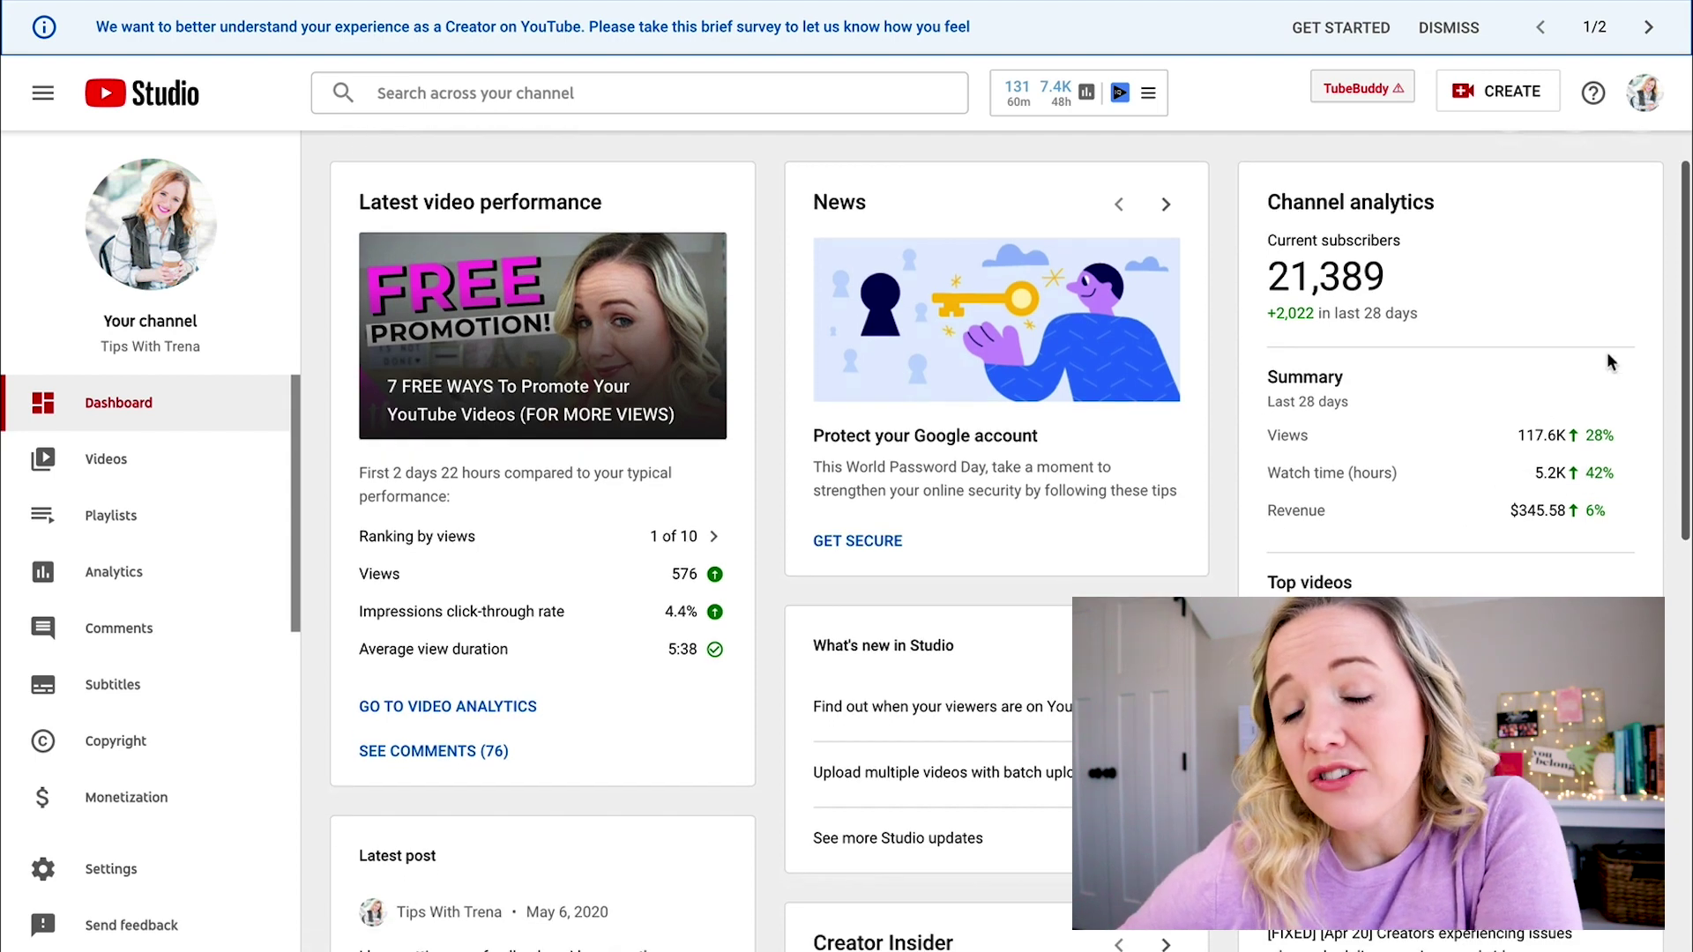
scroll(1607, 360, "up", 1)
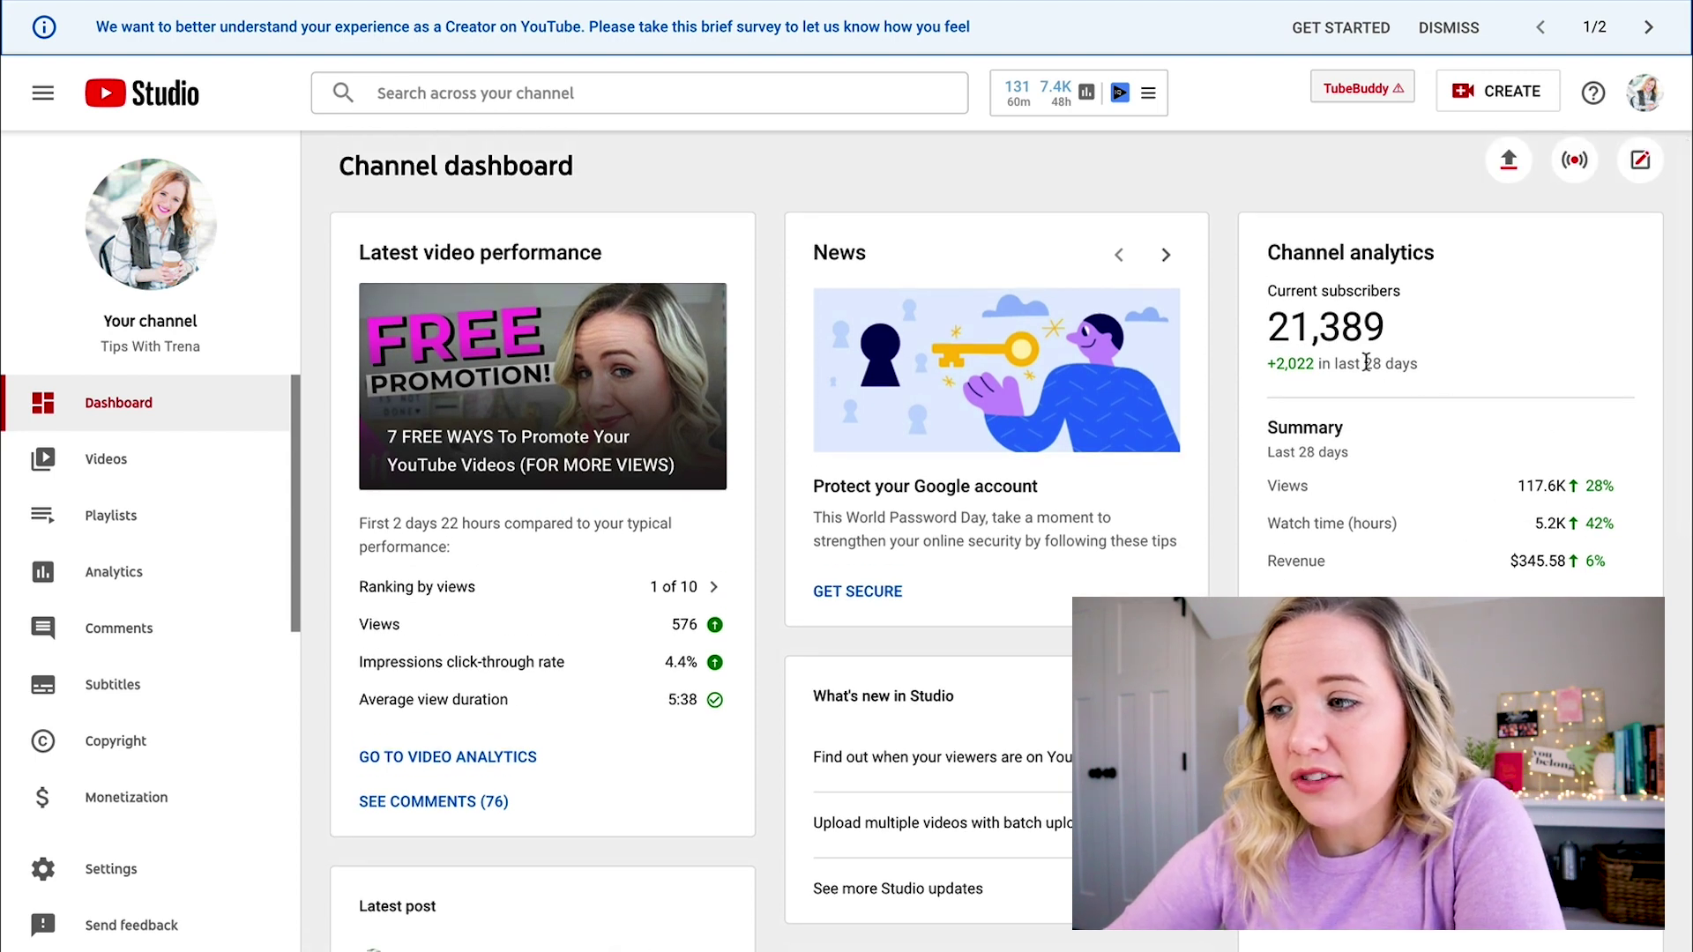
left_click_drag(1420, 365, 1266, 363)
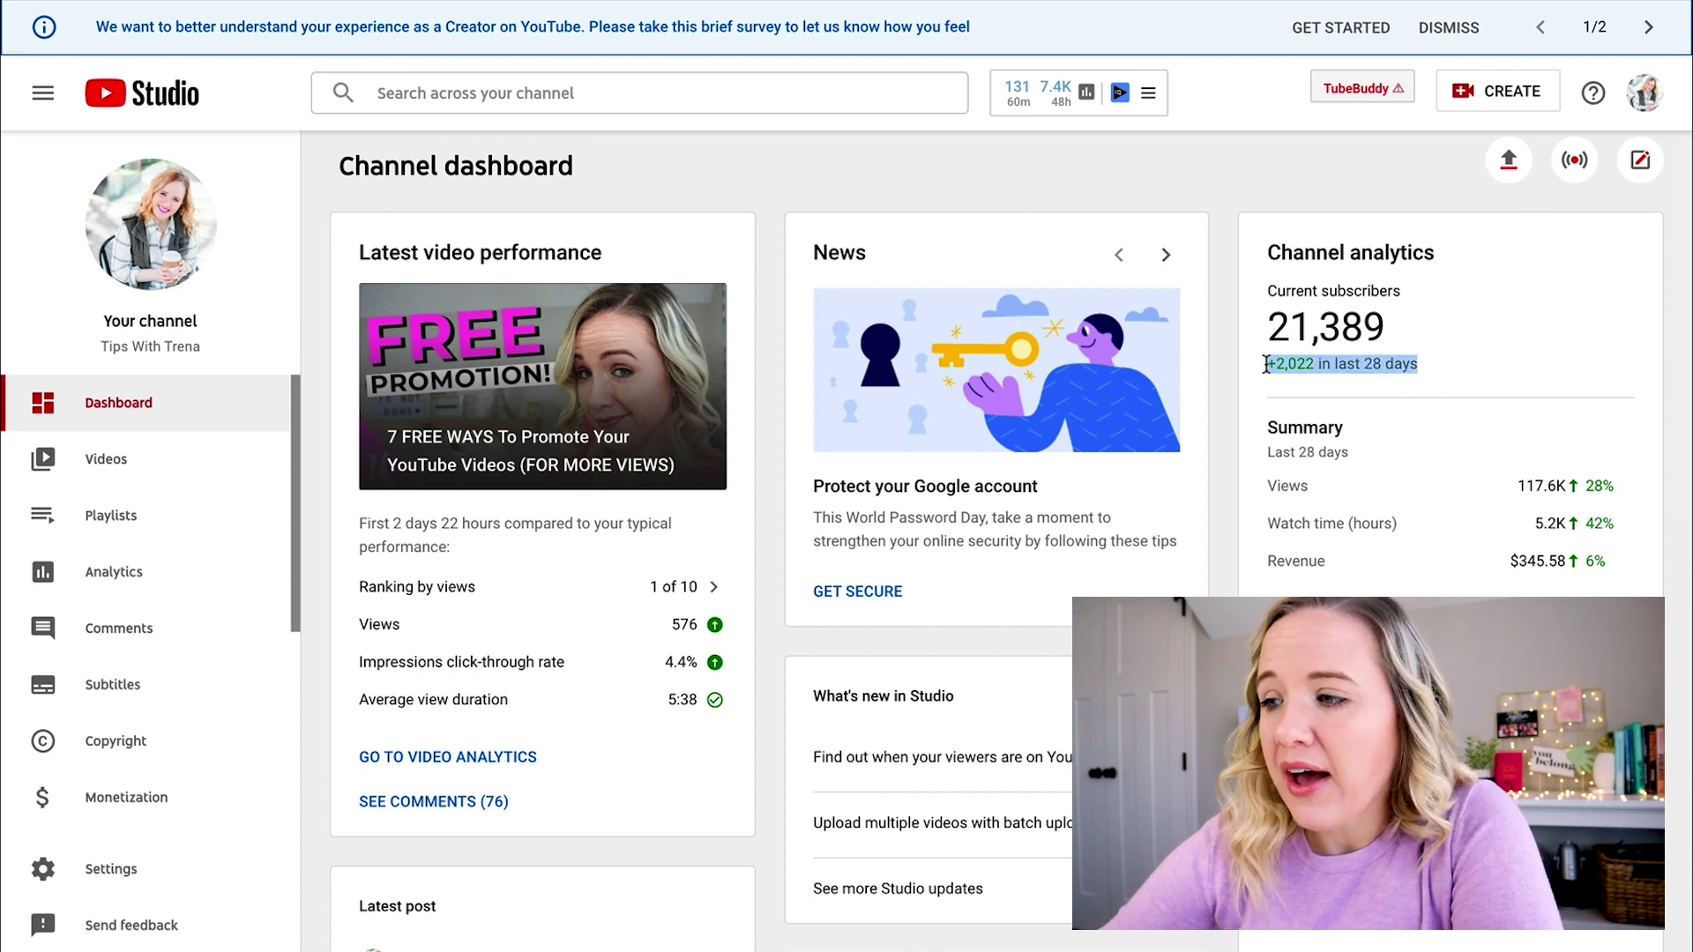
scroll(1586, 356, "down", 3)
left_click(1586, 357)
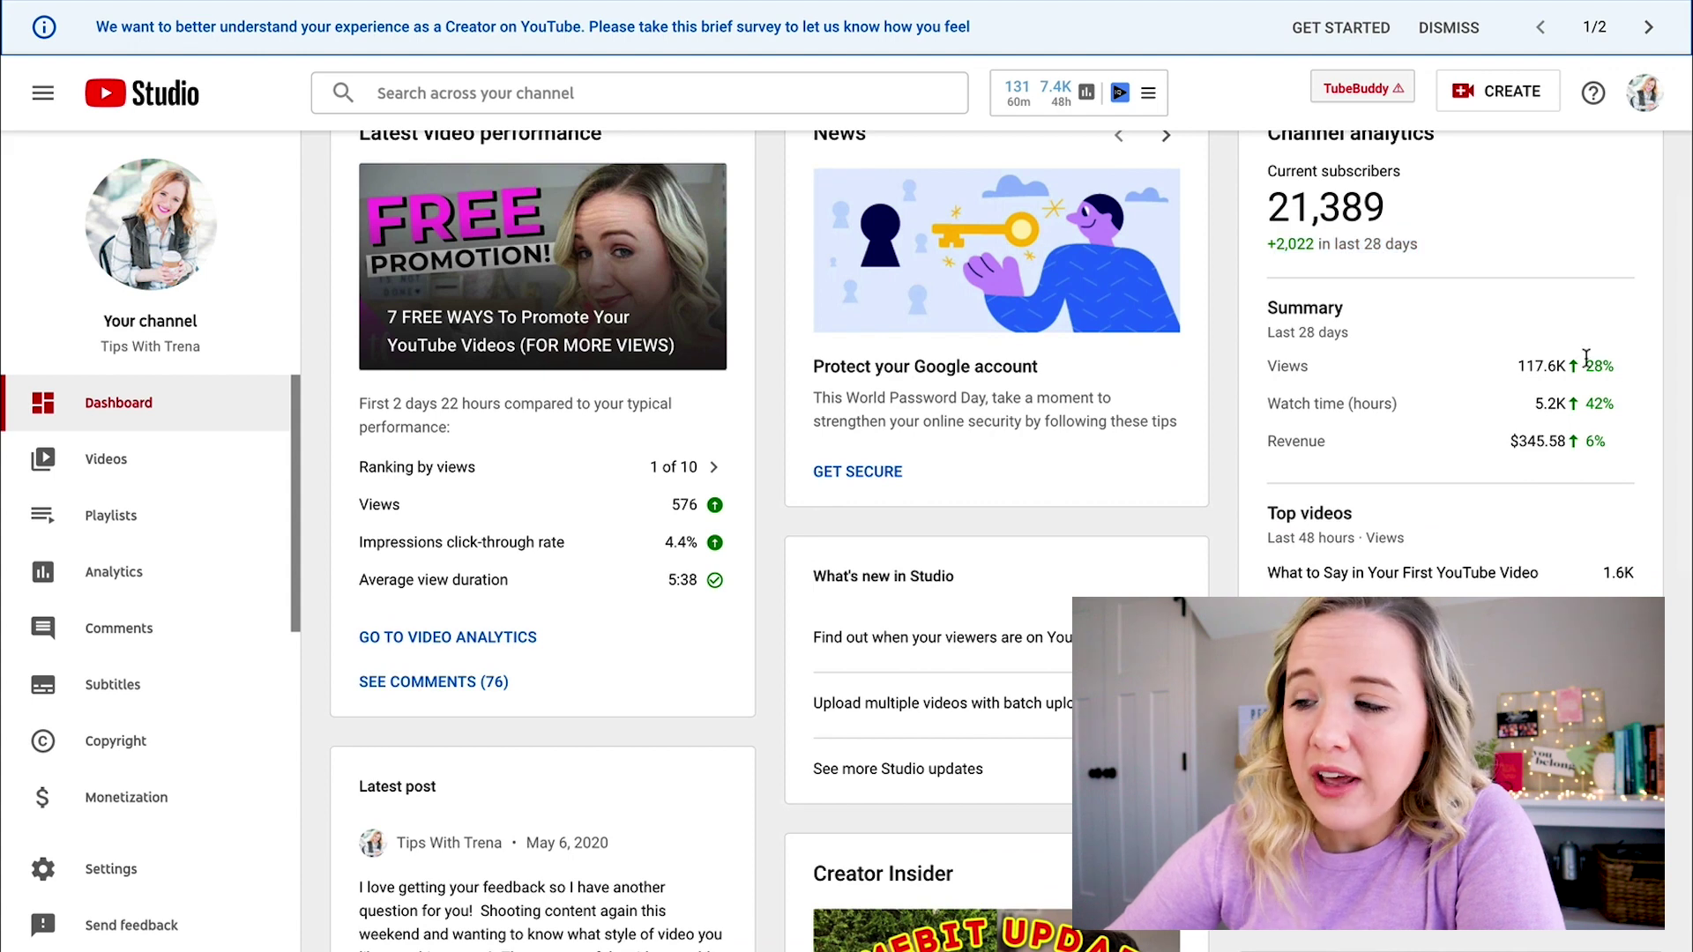
left_click_drag(1586, 358, 1503, 367)
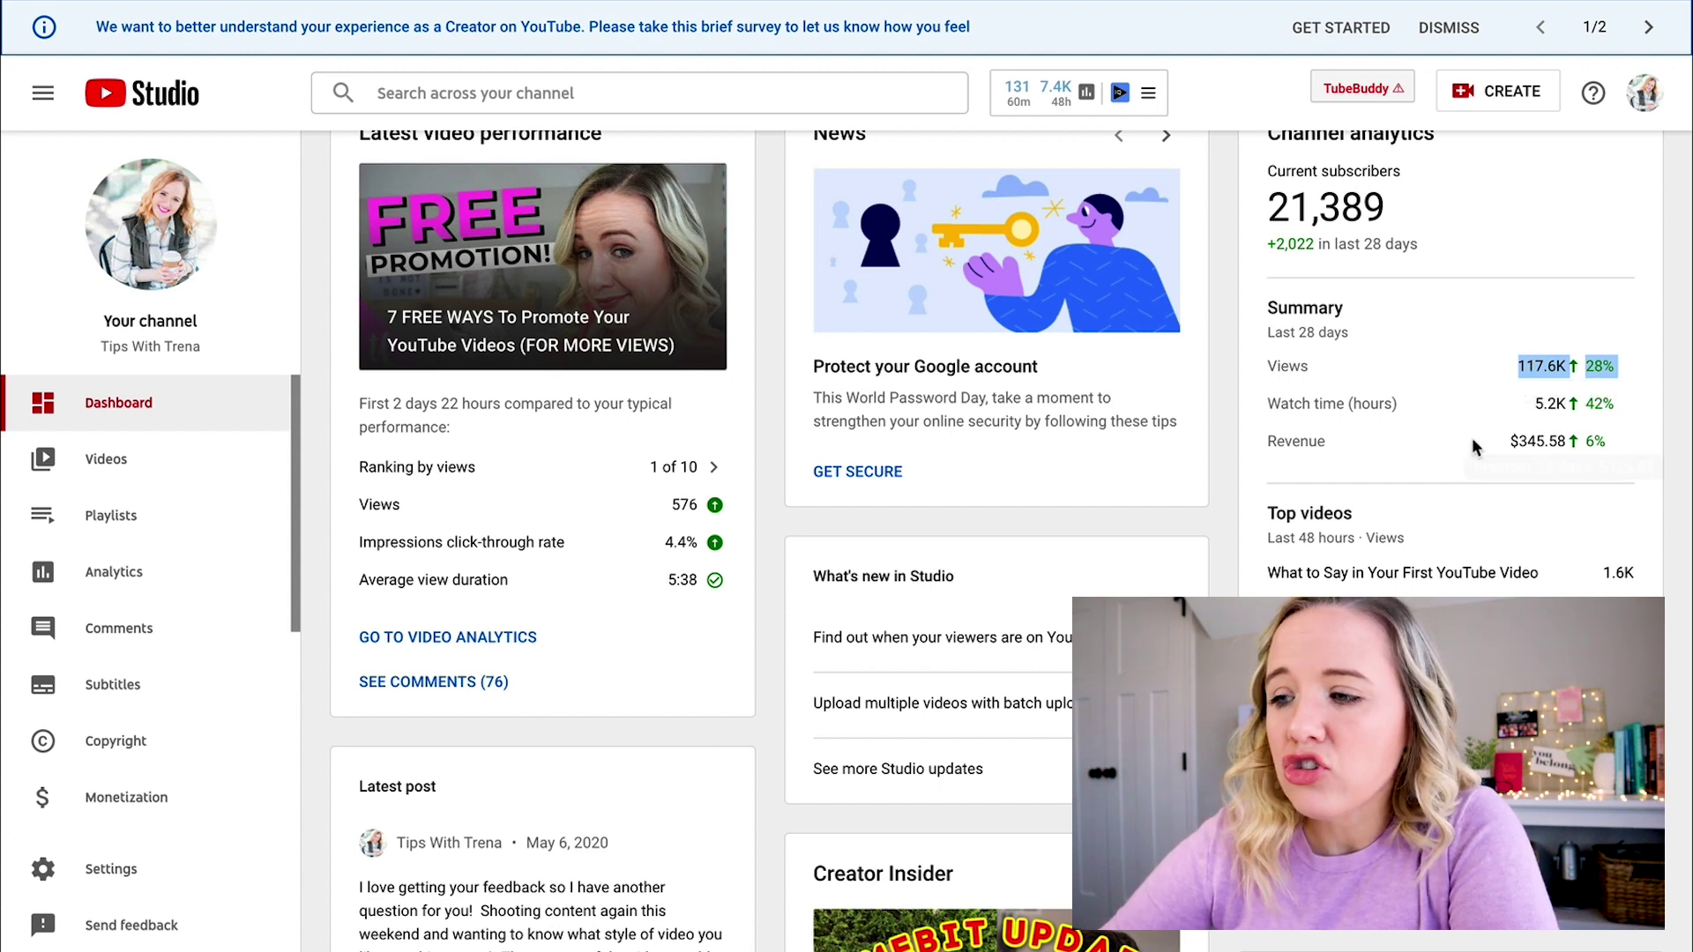
Examine the latest video's ranking by views, the top videos of the last 48 hours and the remaining dashboard cards.
scroll(1499, 414, "down", 1)
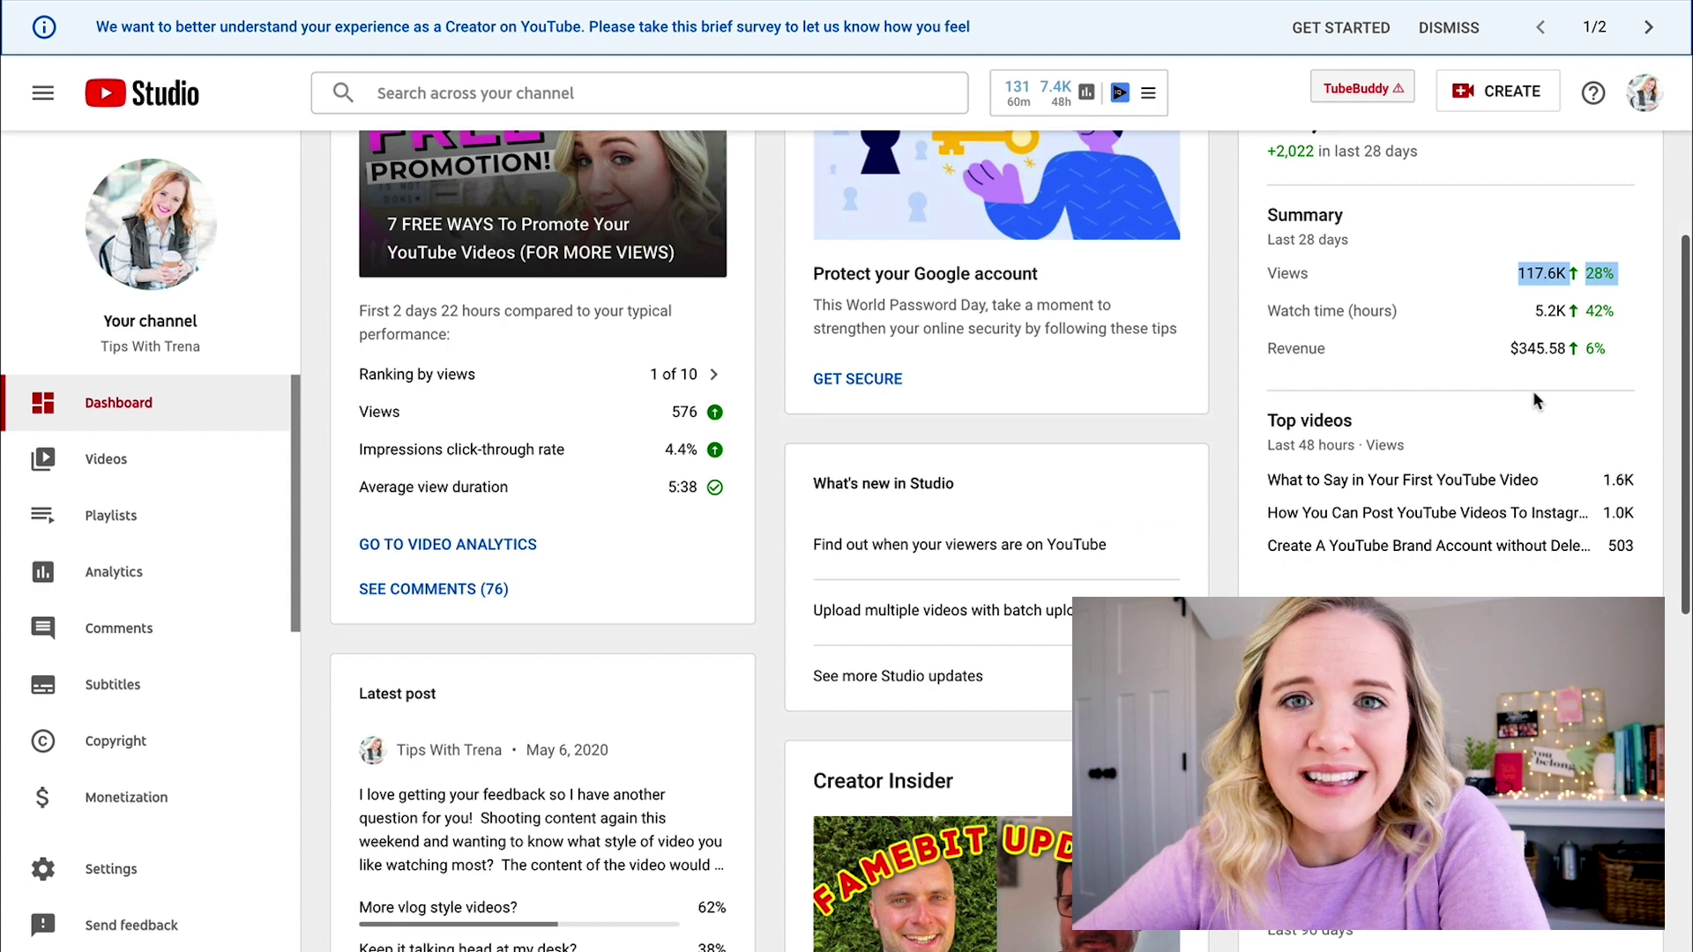
scroll(1534, 398, "down", 1)
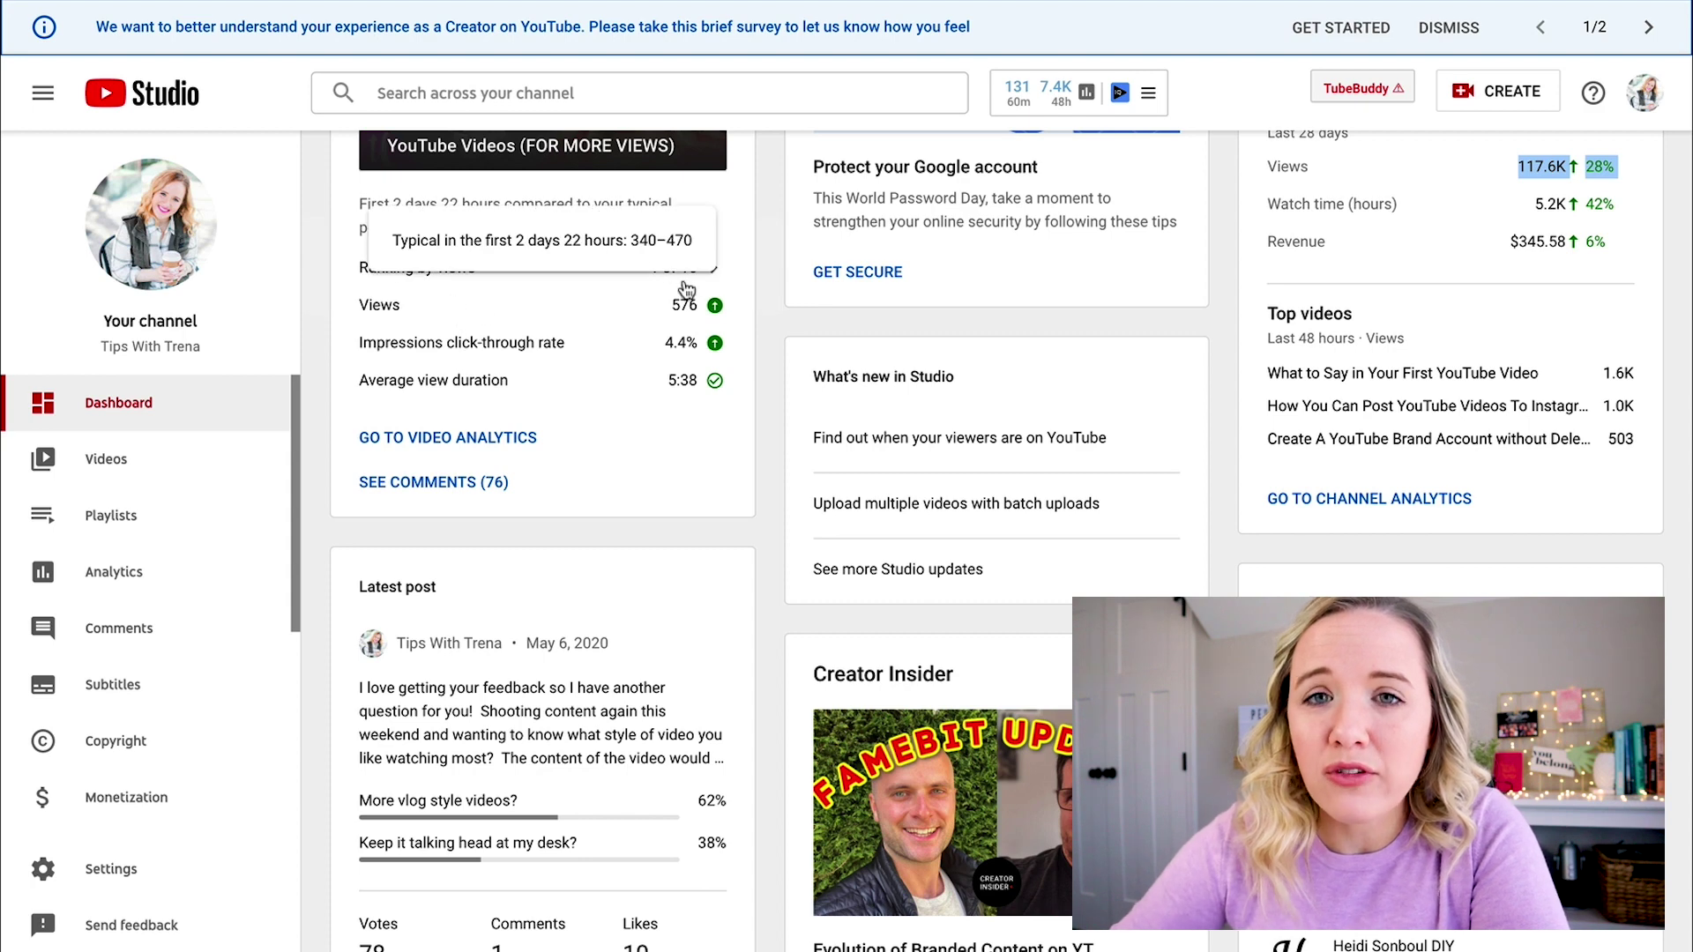
mouse_move(696, 278)
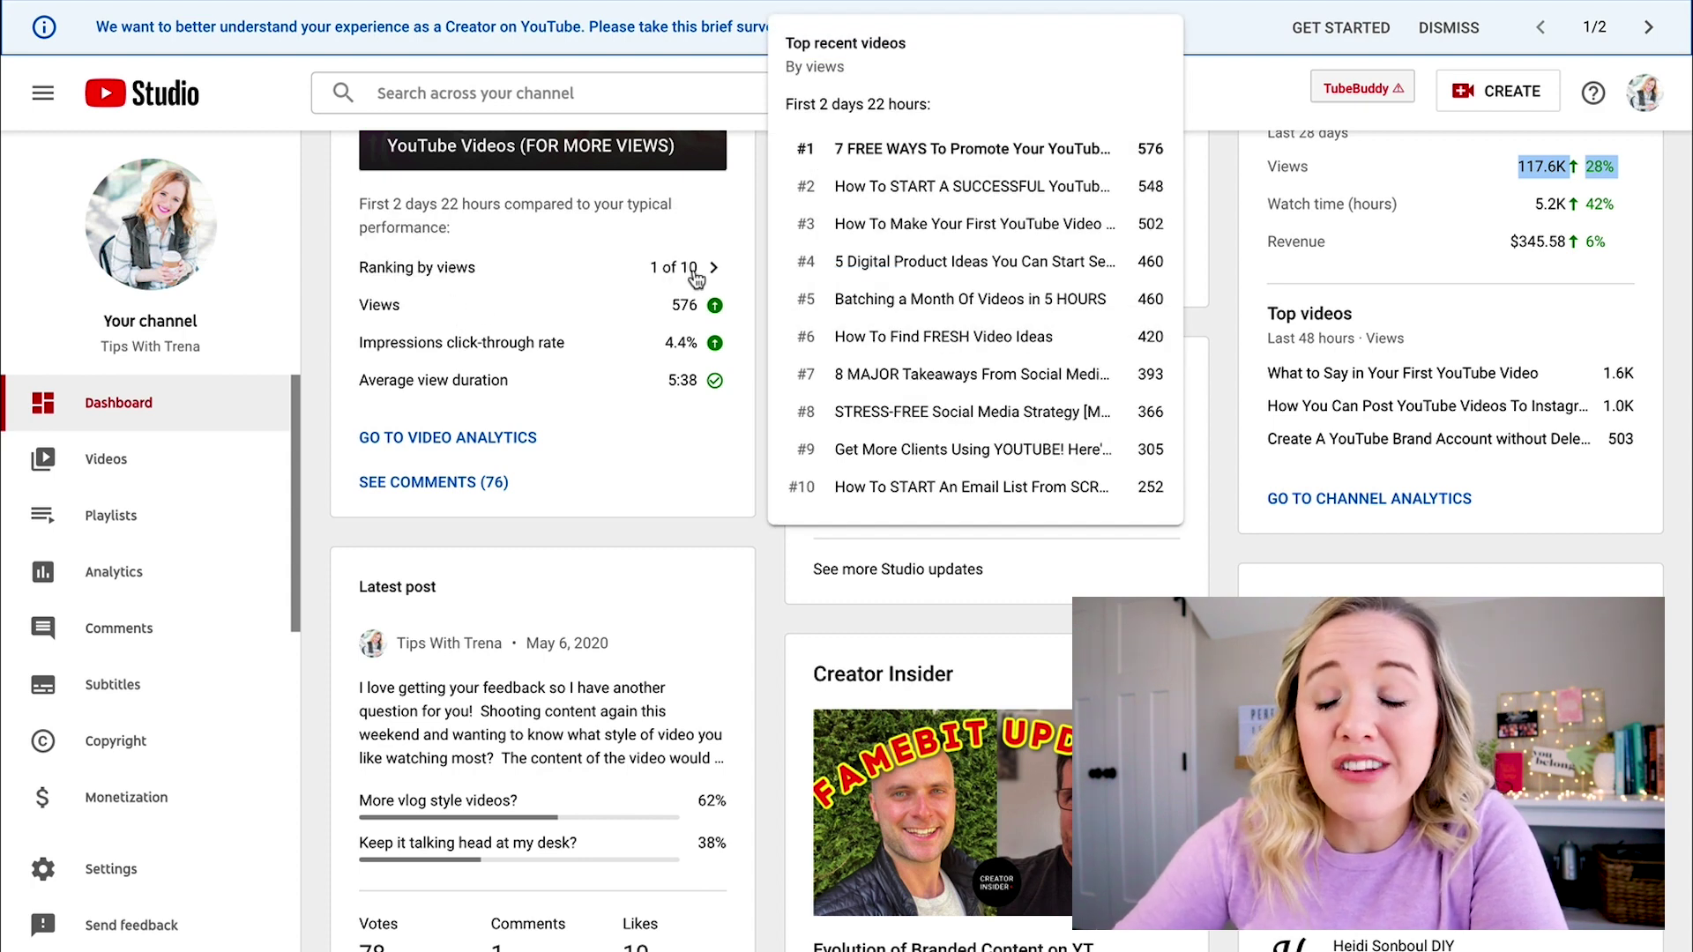
scroll(697, 278, "up", 1)
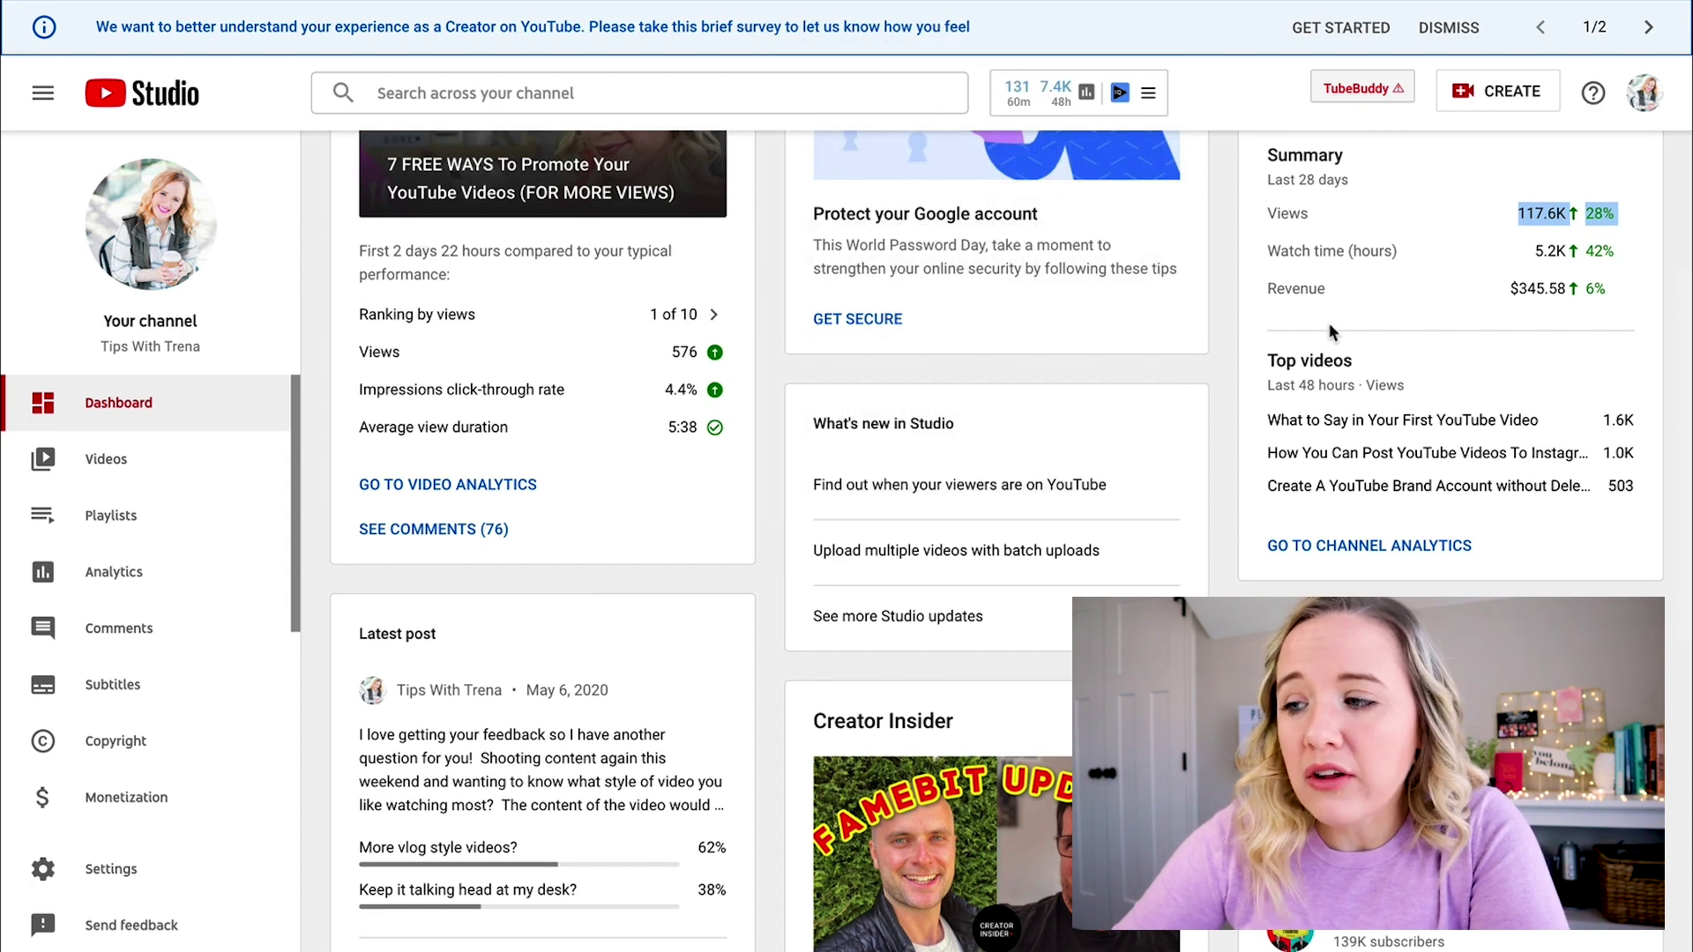
scroll(1331, 423, "down", 1)
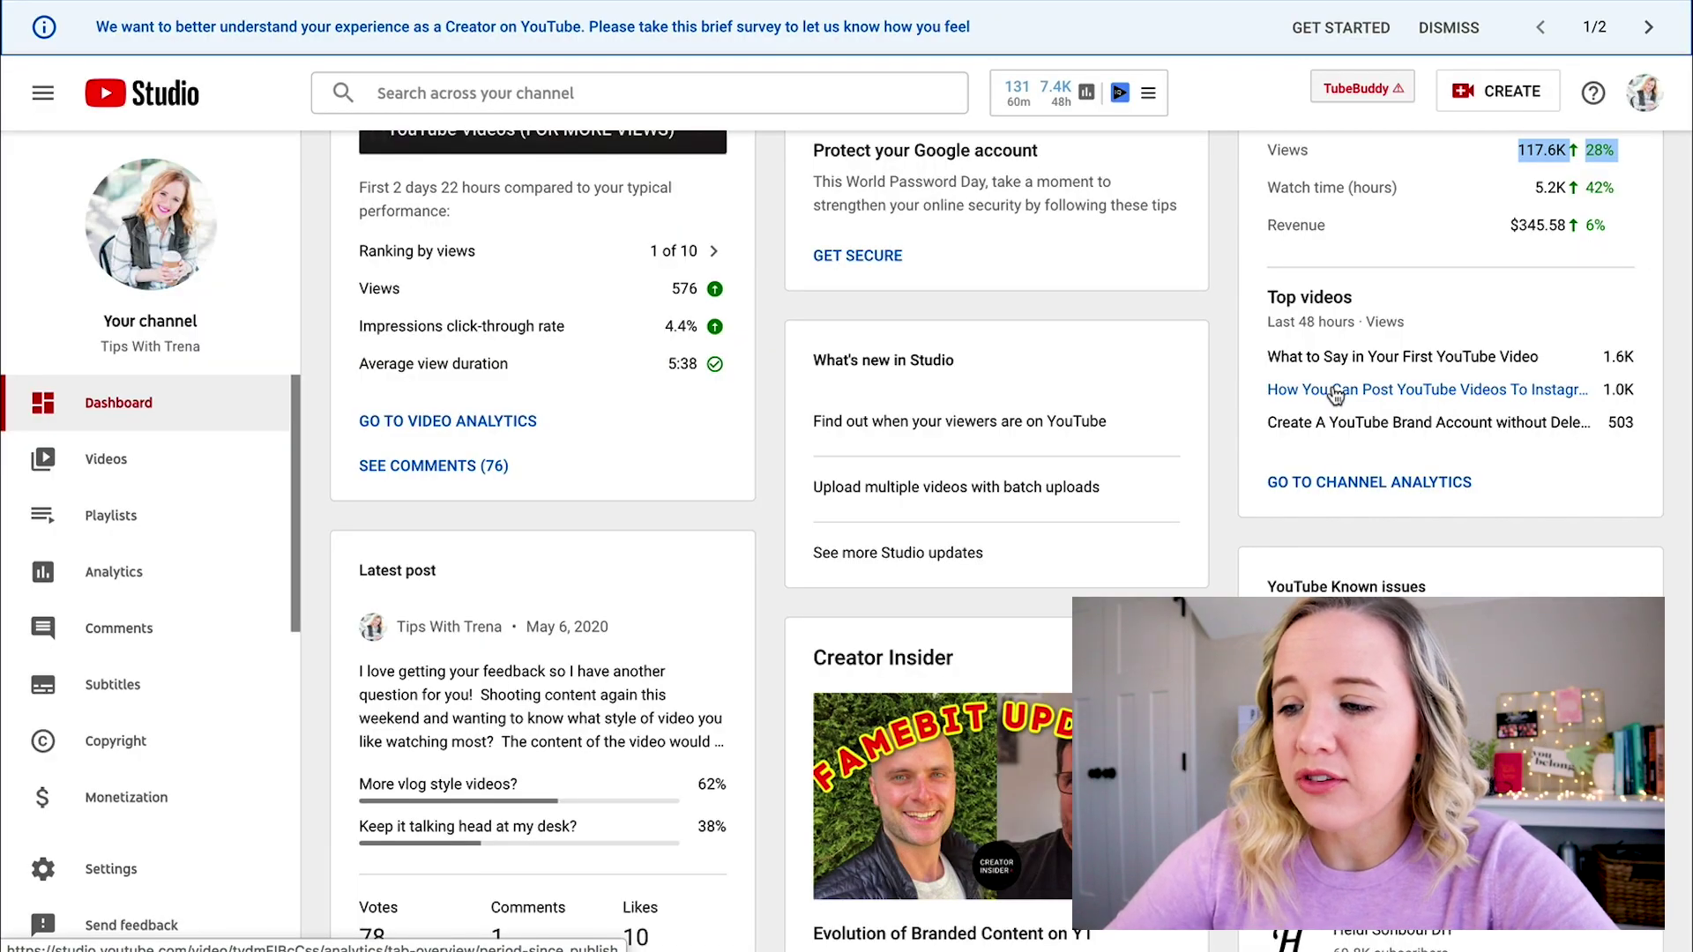
scroll(1336, 394, "down", 7)
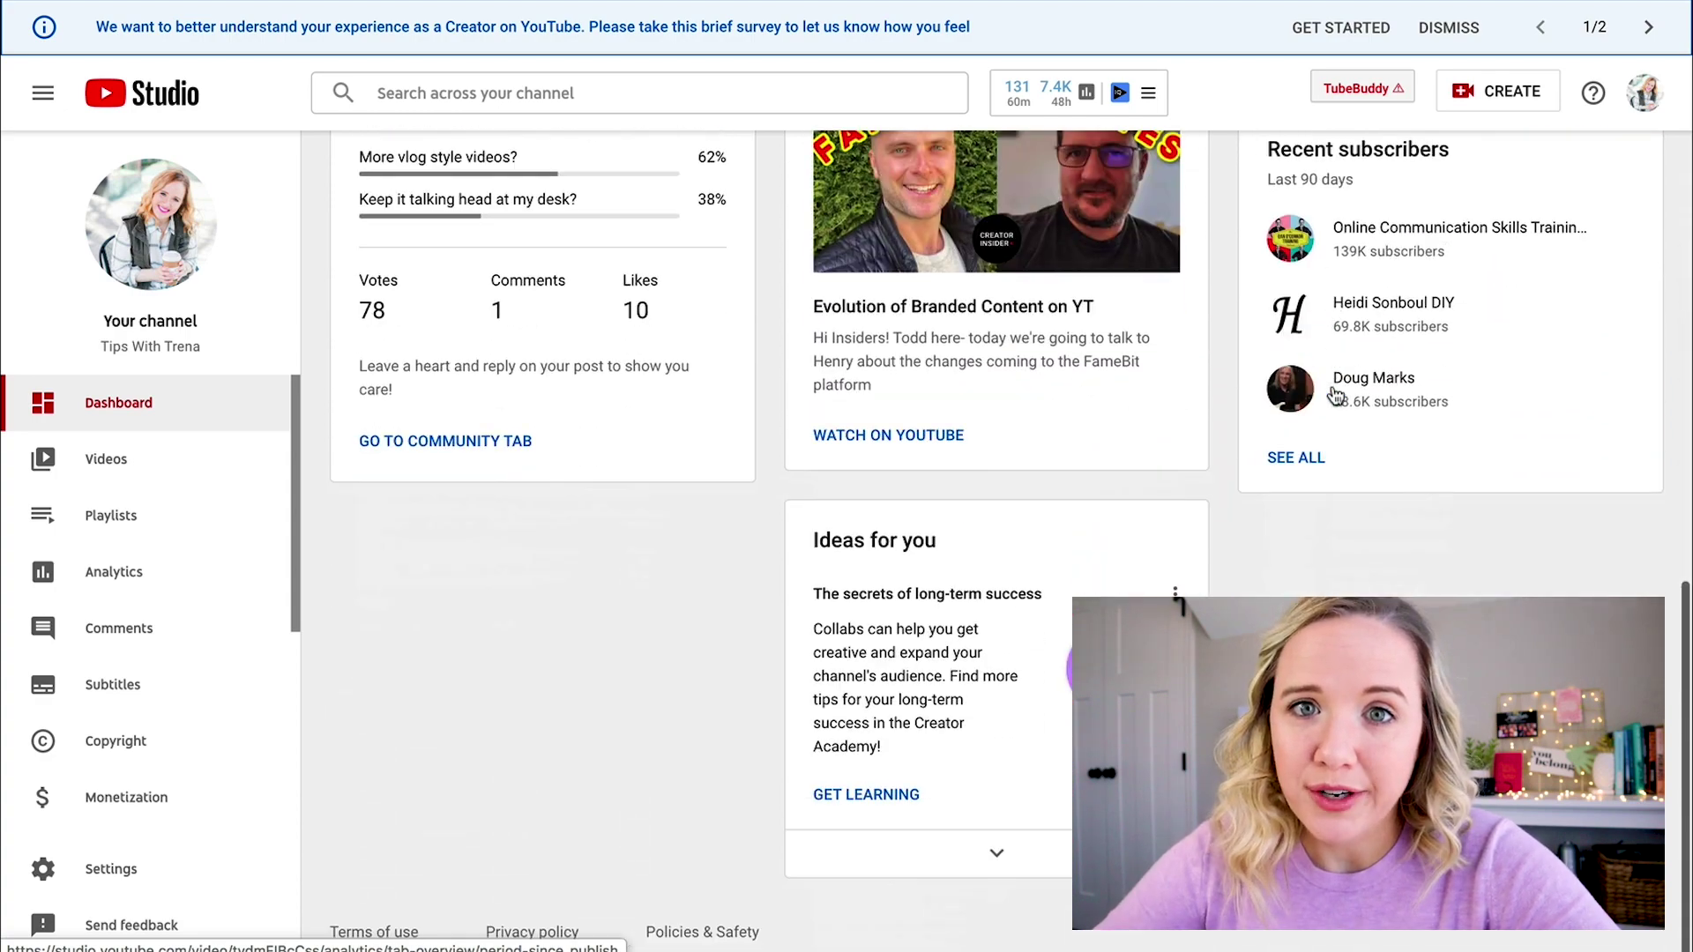
scroll(997, 637, "up", 10)
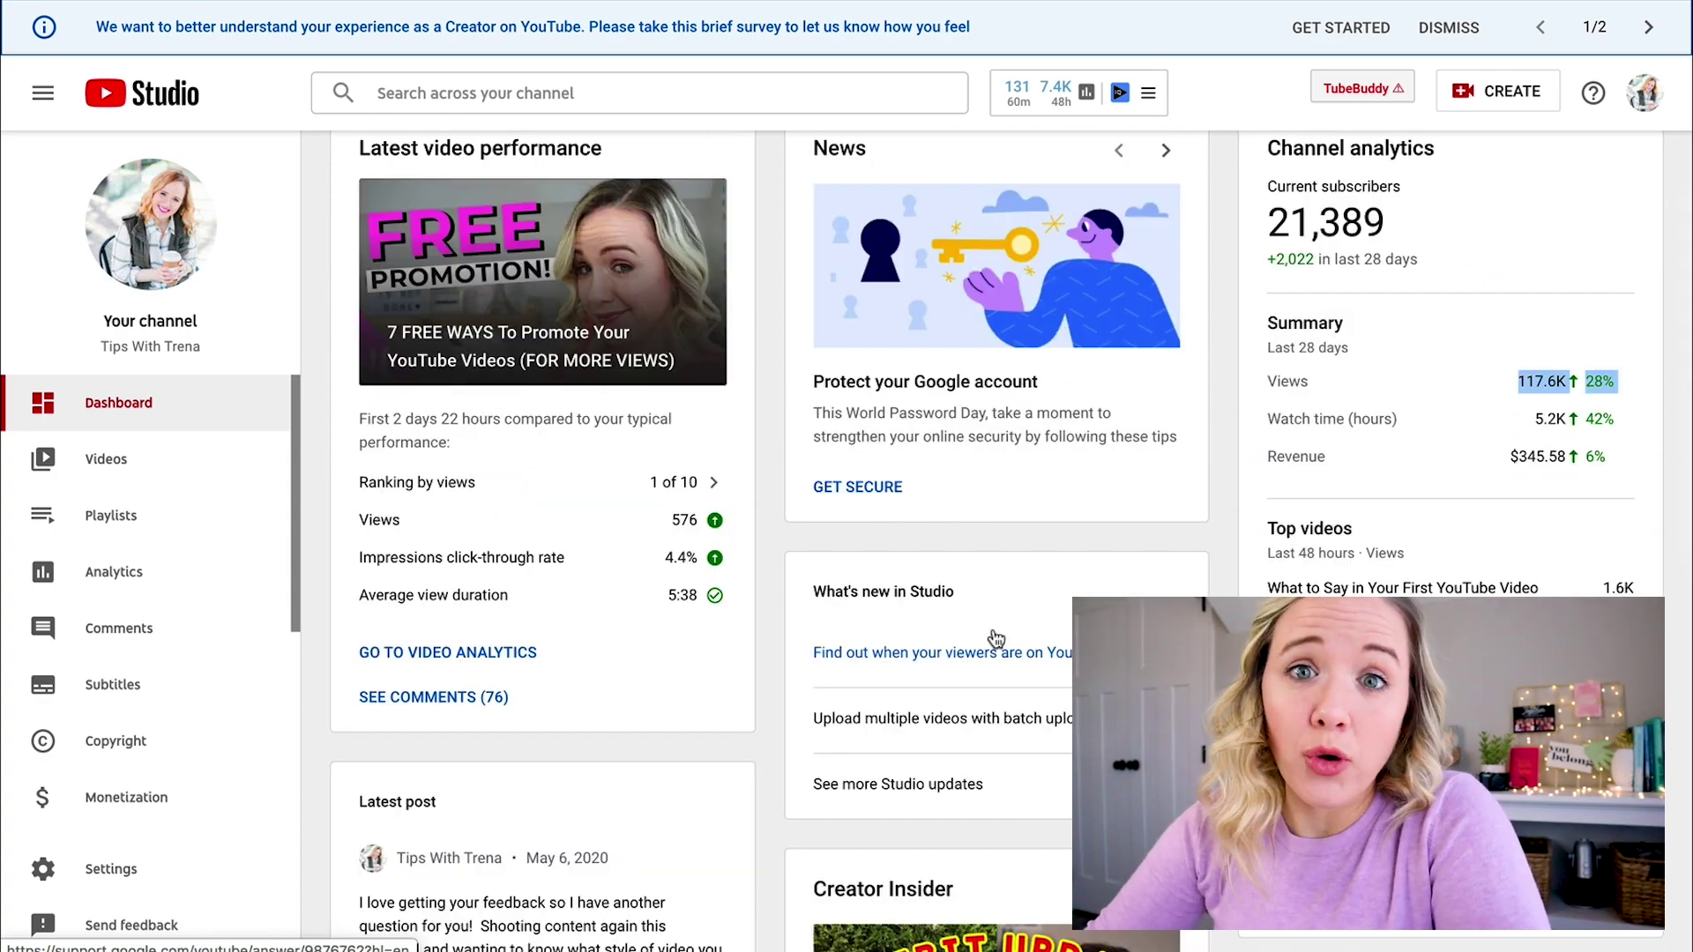
Open the channel analytics overview and highlight the comparison with the channel's usual views.
left_click(96, 583)
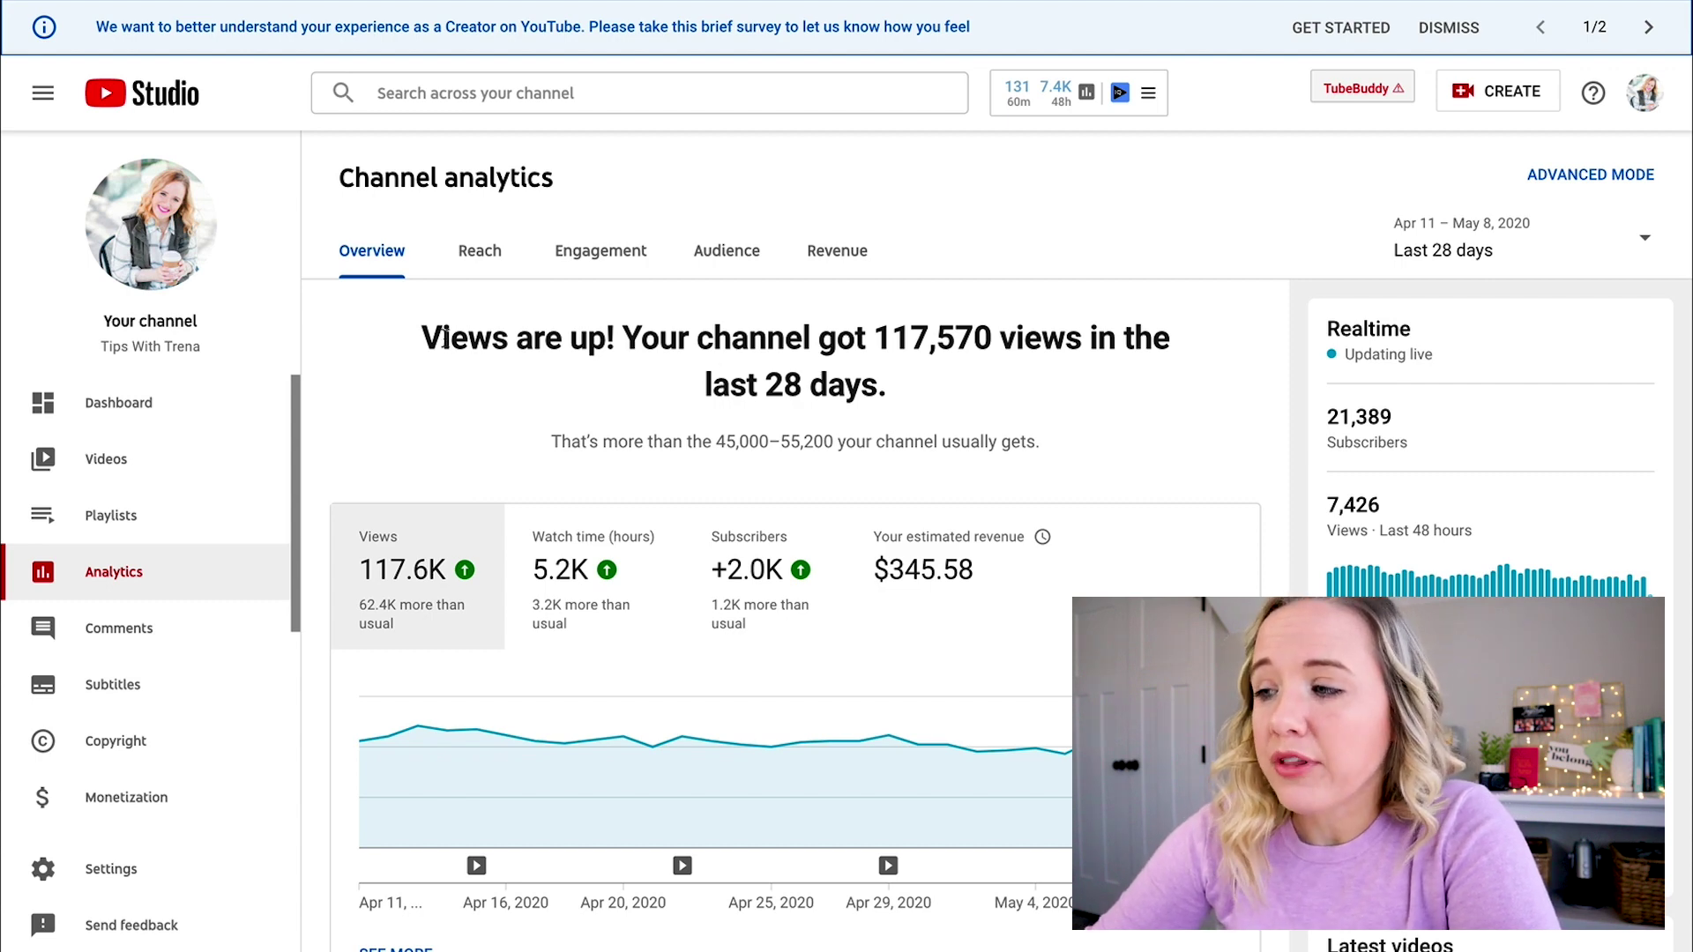
left_click_drag(442, 338, 589, 337)
left_click_drag(561, 443, 835, 444)
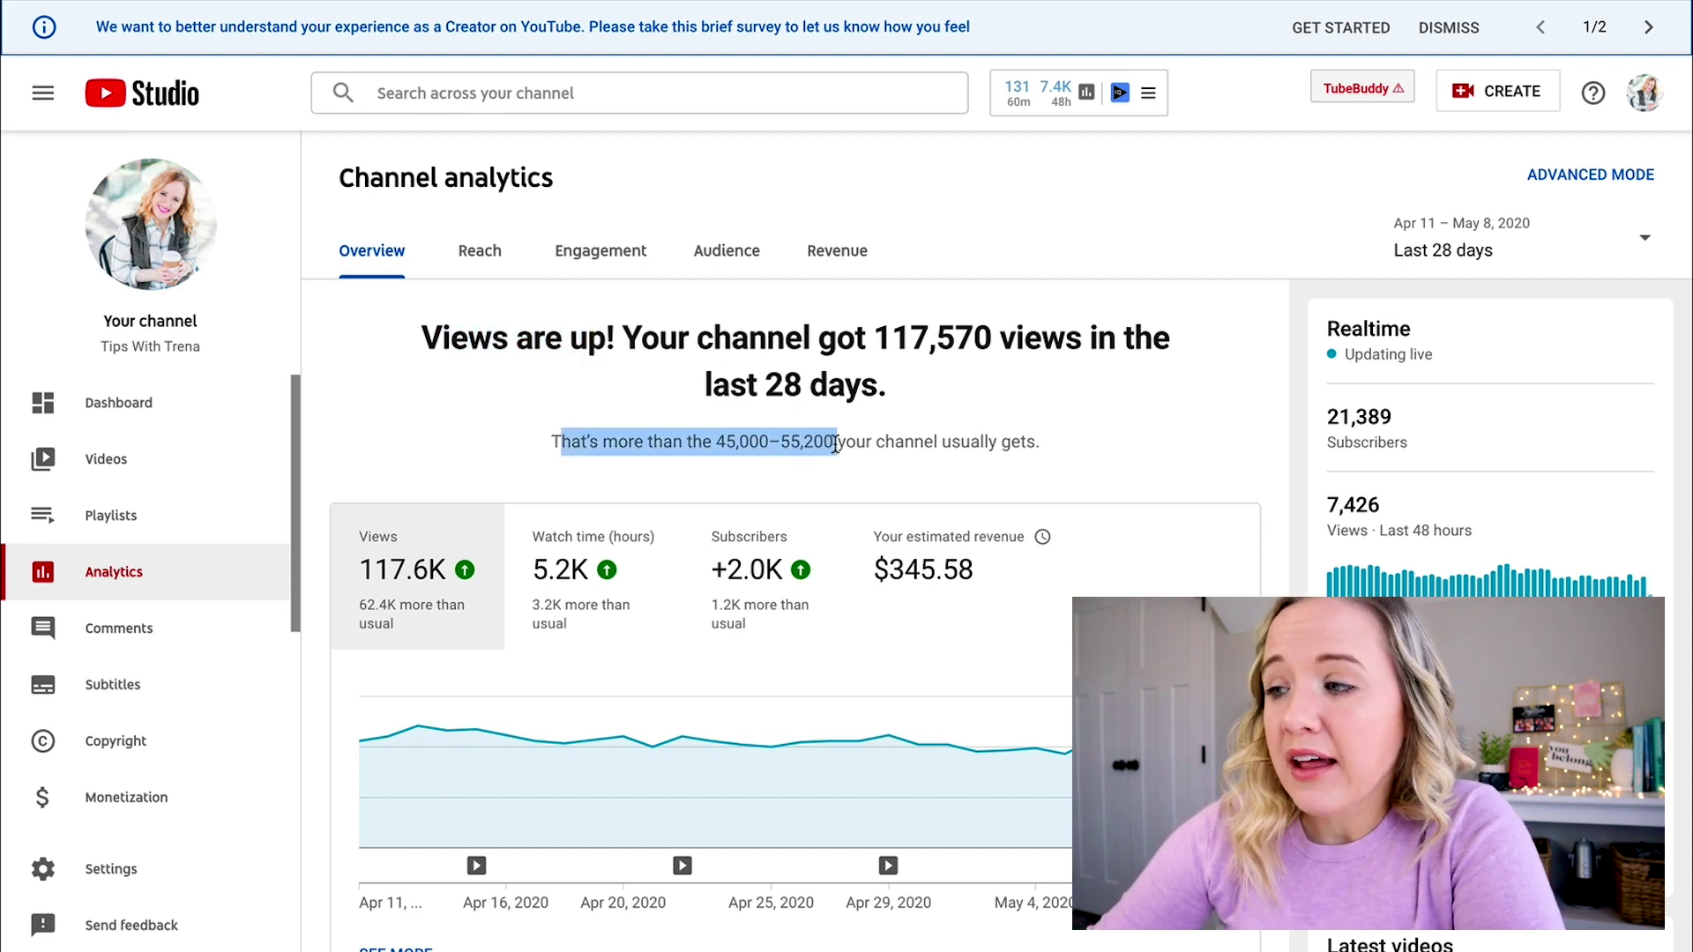
left_click(1442, 265)
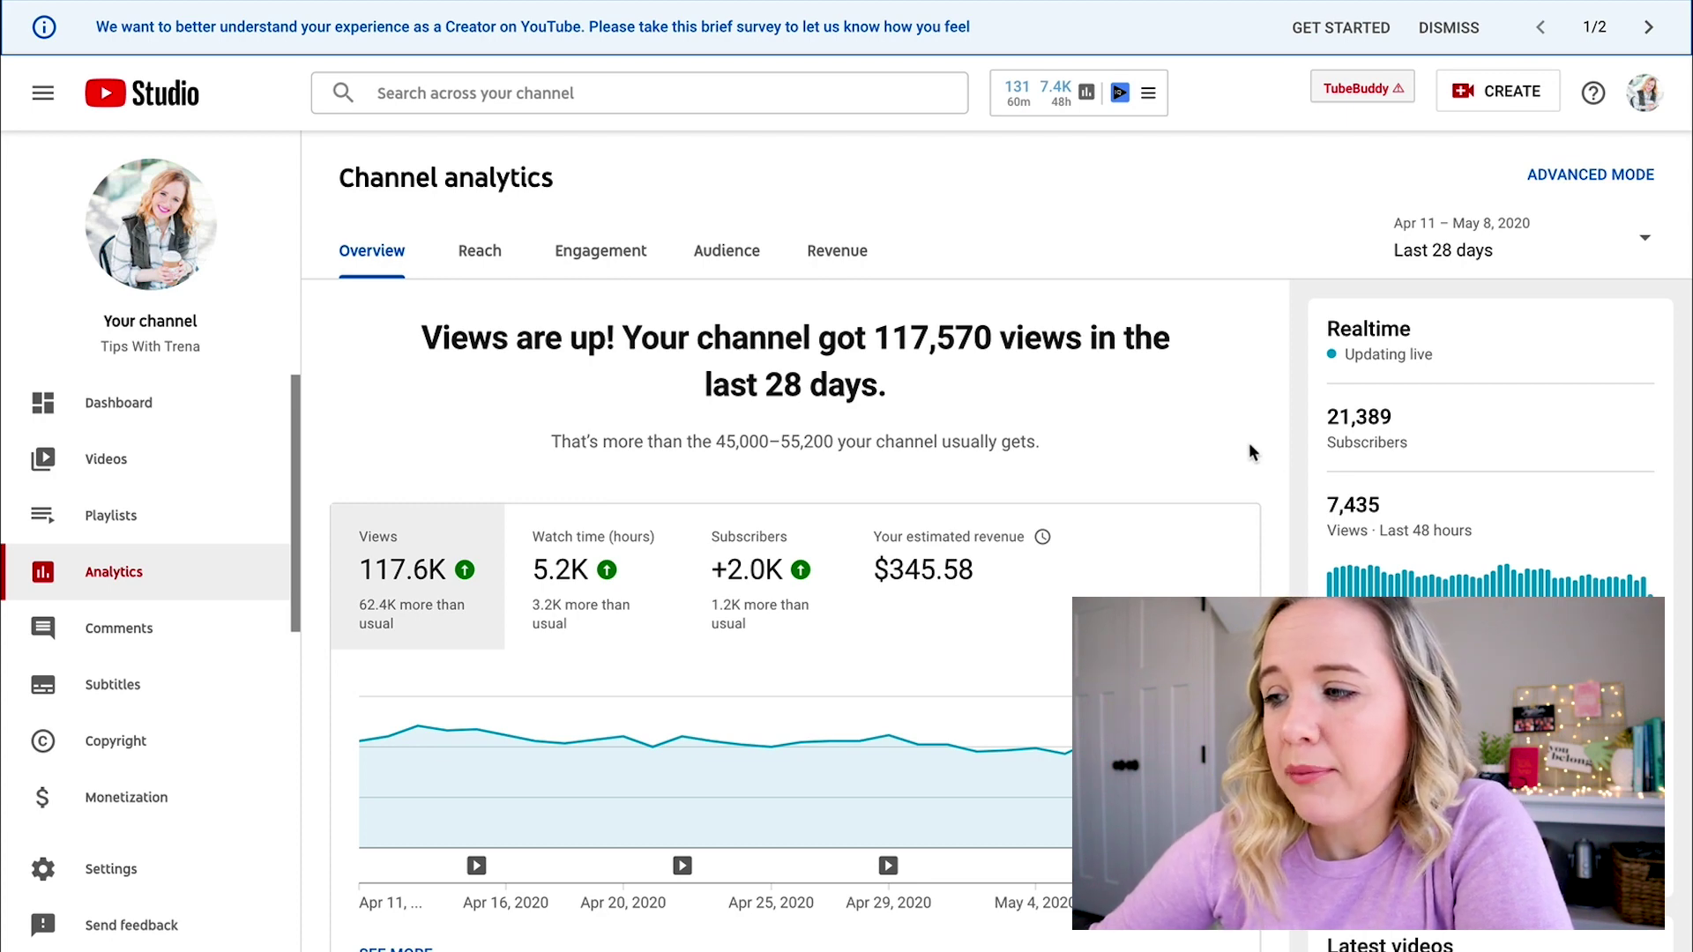
Examine the overview's views graph and key metrics, including the typical range for subscribers.
scroll(1255, 447, "down", 1)
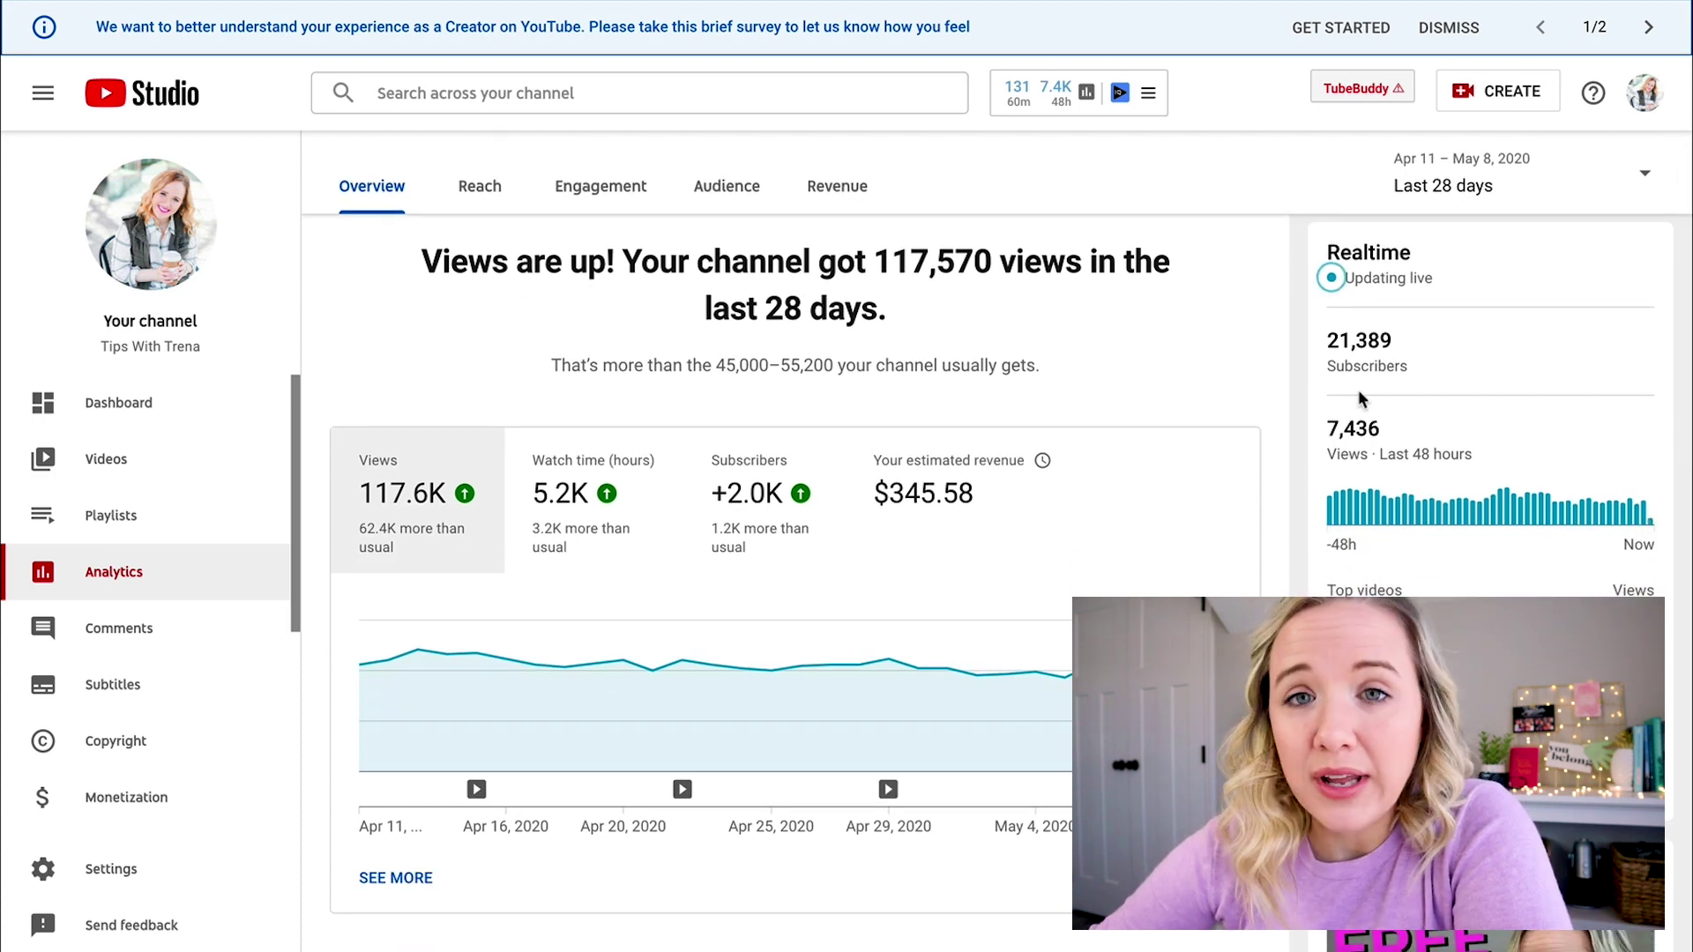
scroll(1365, 384, "down", 2)
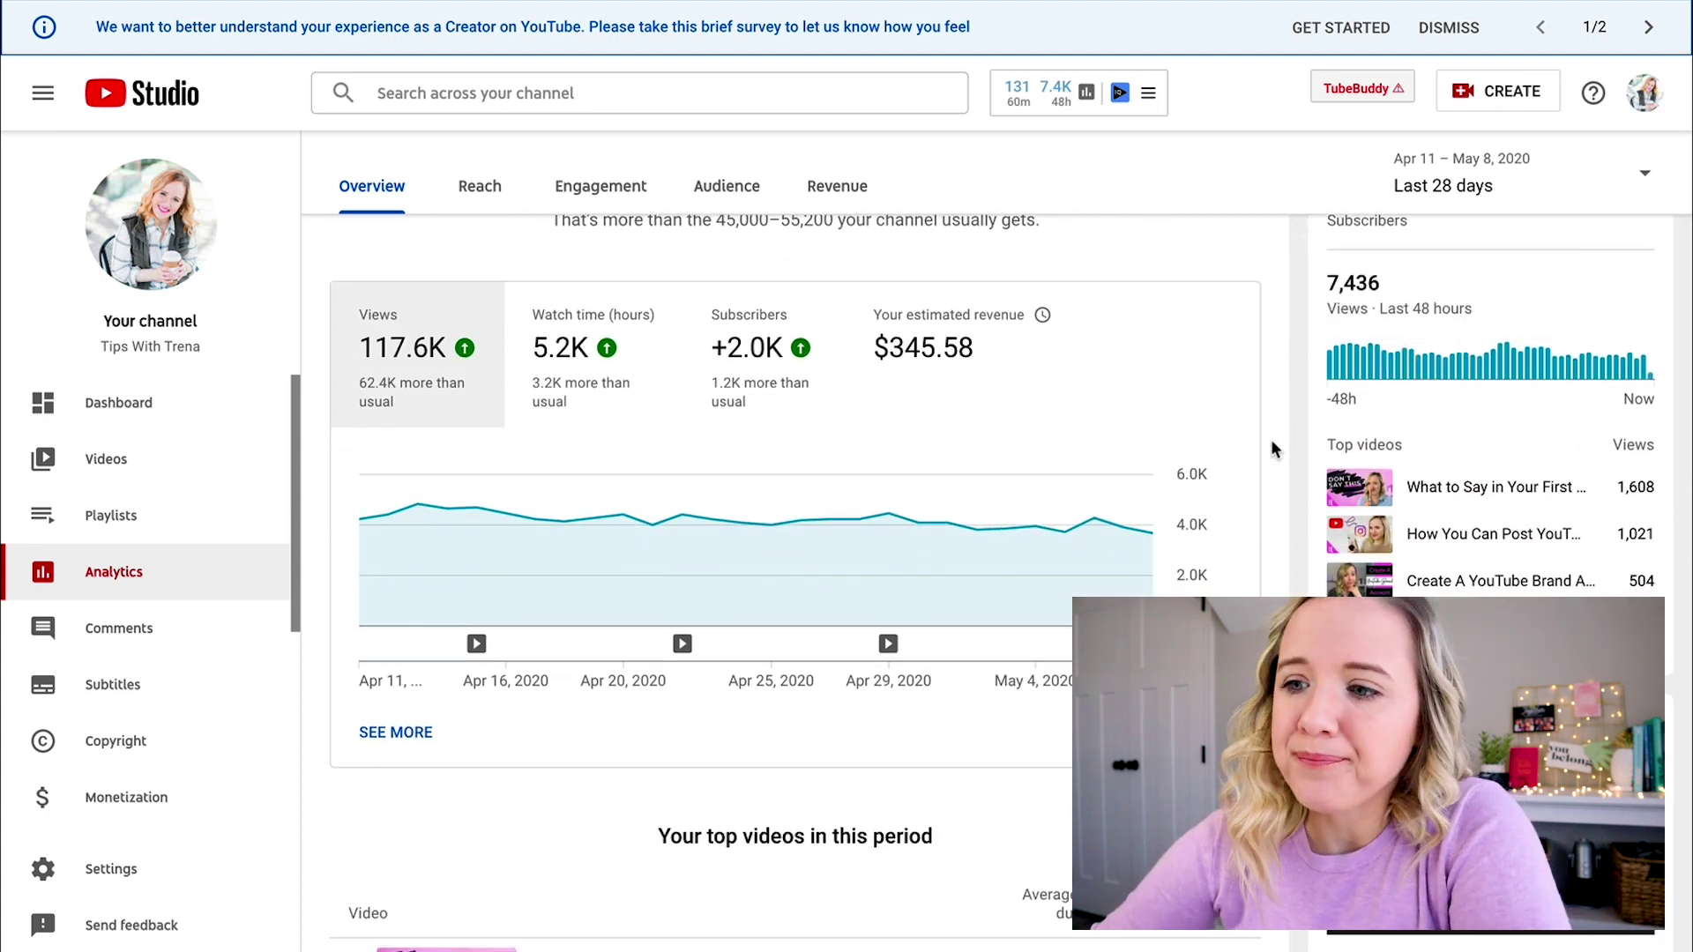
scroll(349, 201, "up", 1)
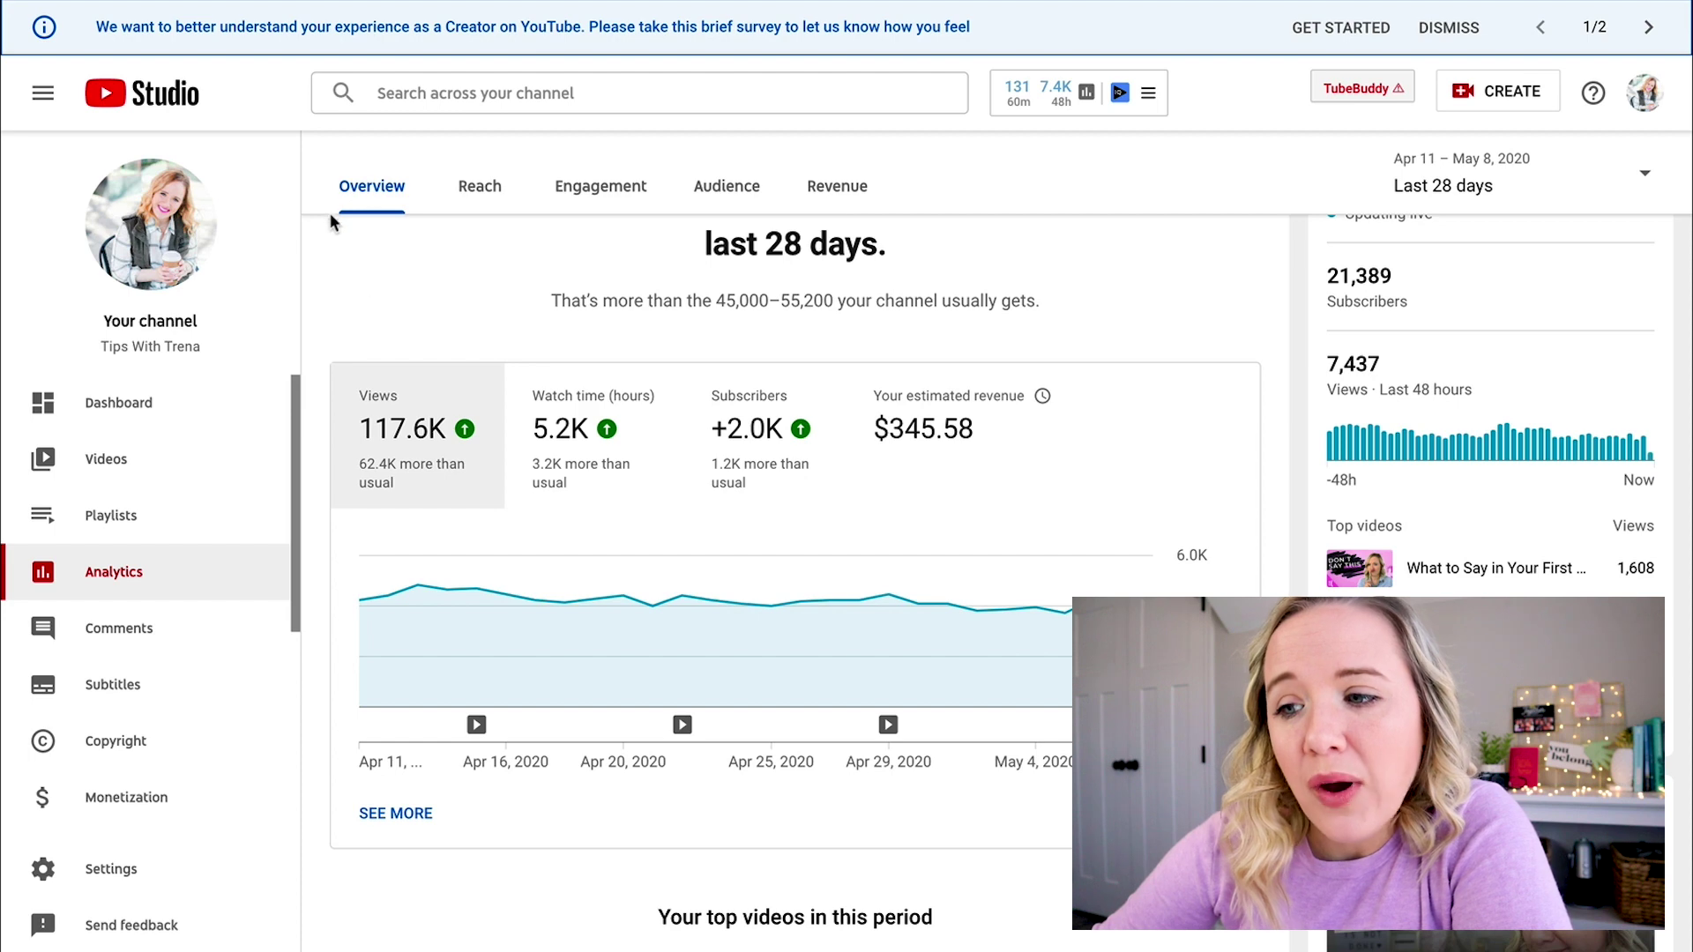
scroll(384, 304, "down", 1)
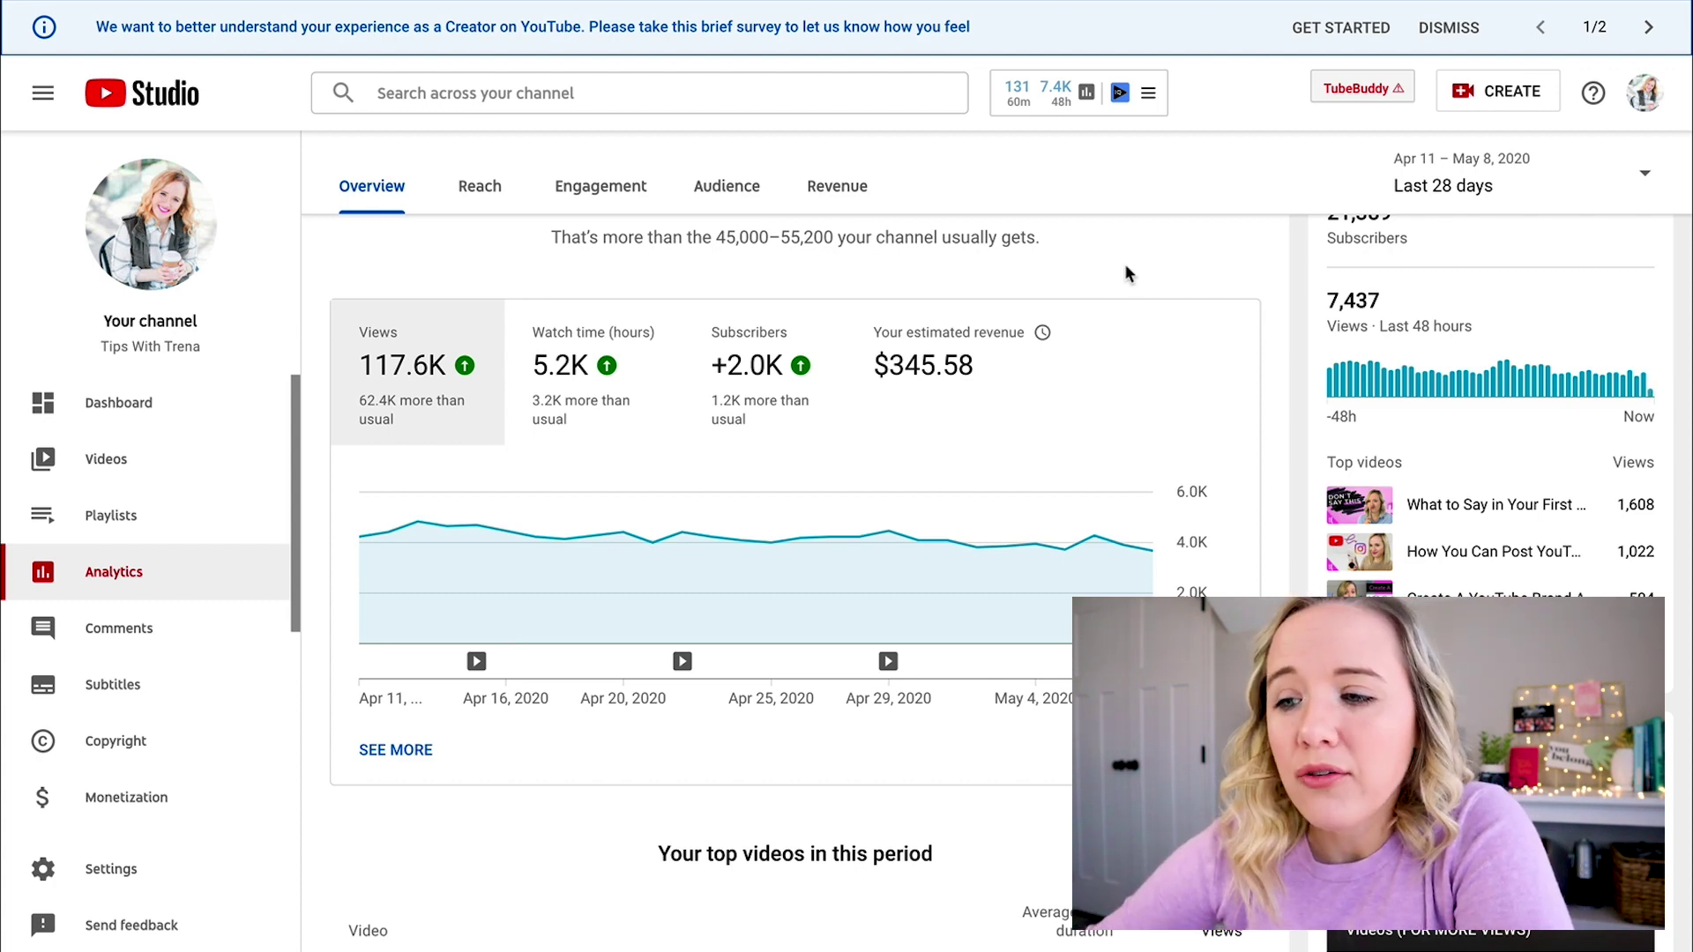
scroll(447, 264, "down", 1)
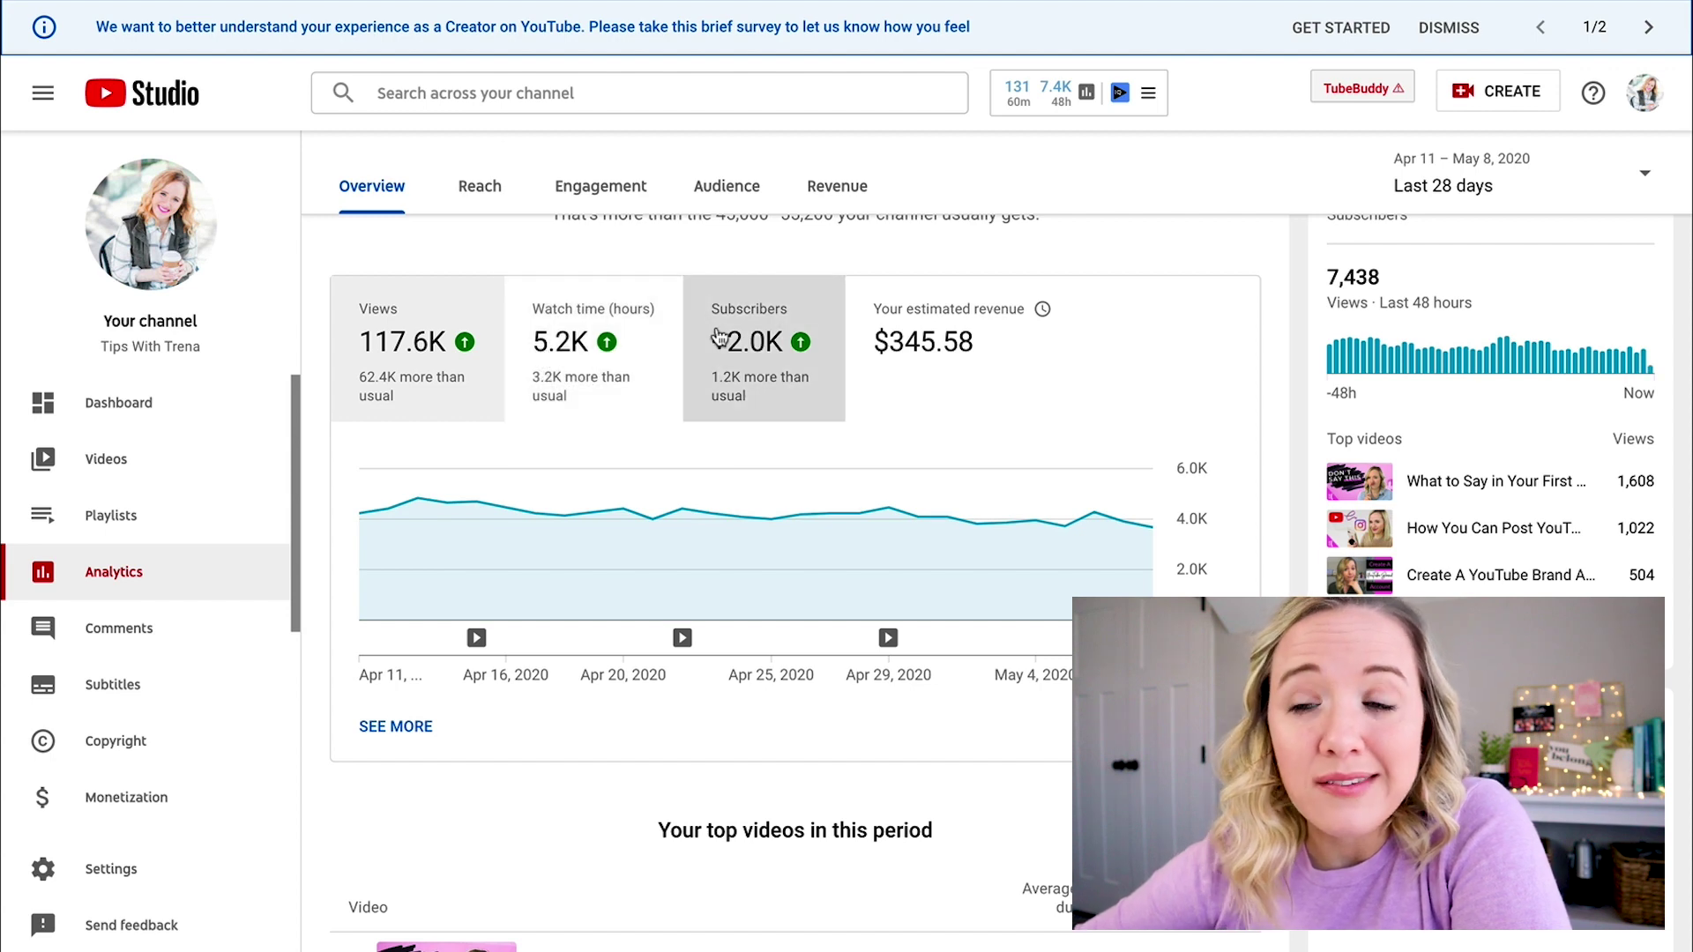
mouse_move(717, 336)
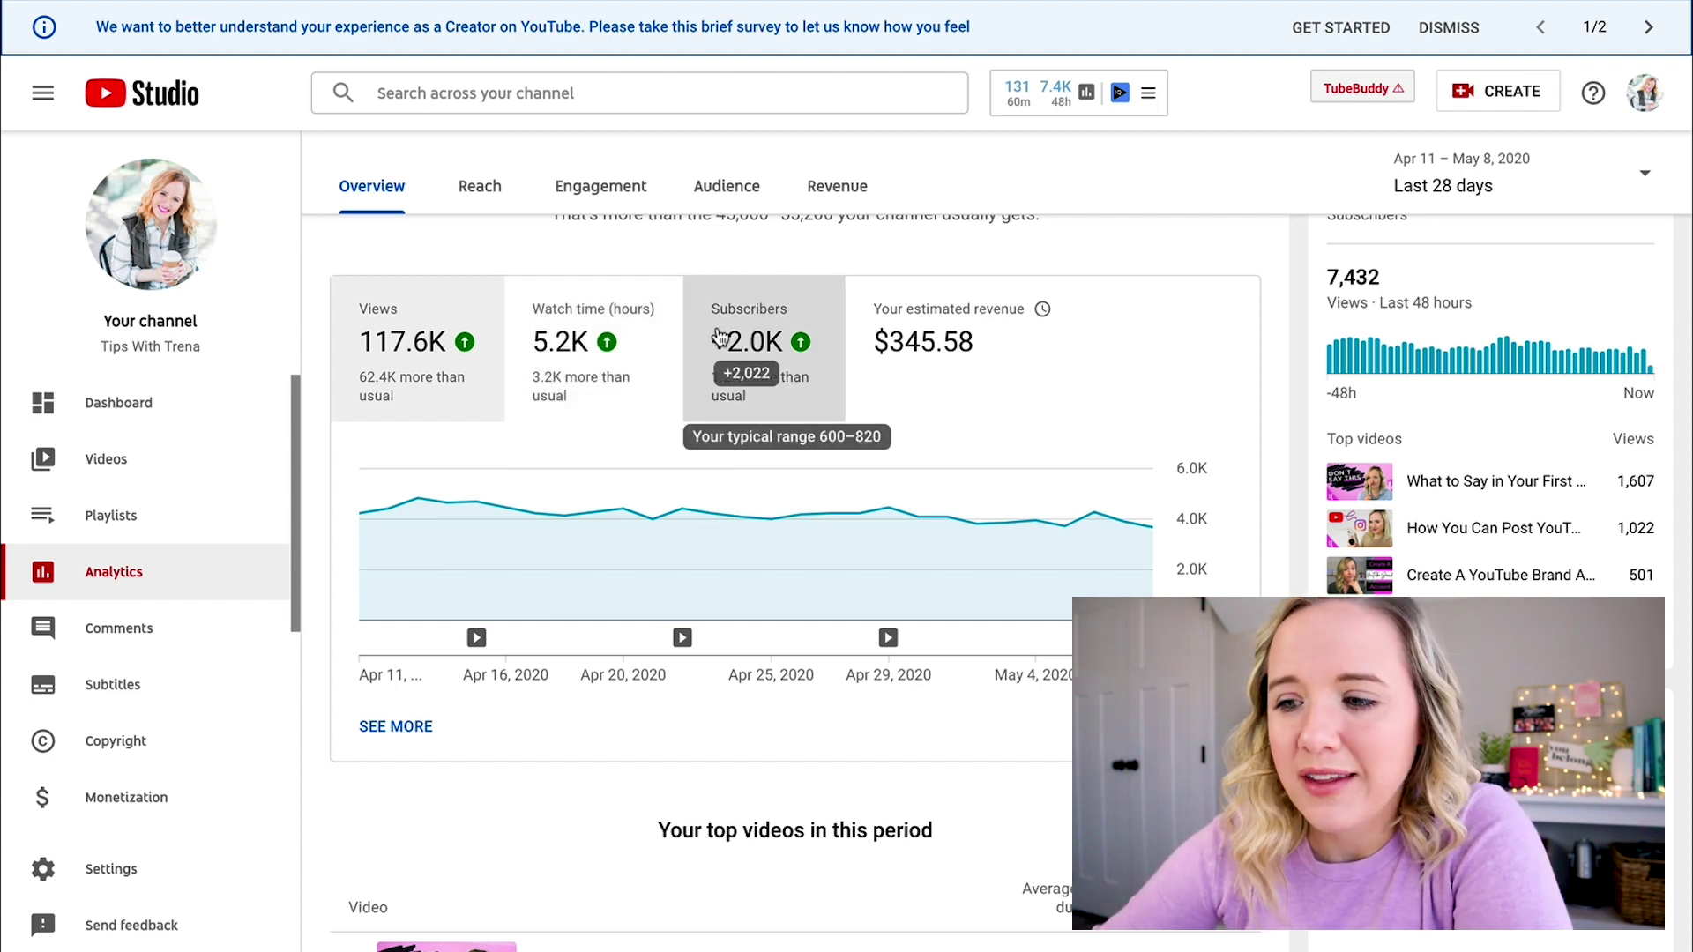
Examine the overview's list of top videos in this period, comparing average view duration and views.
scroll(730, 353, "down", 5)
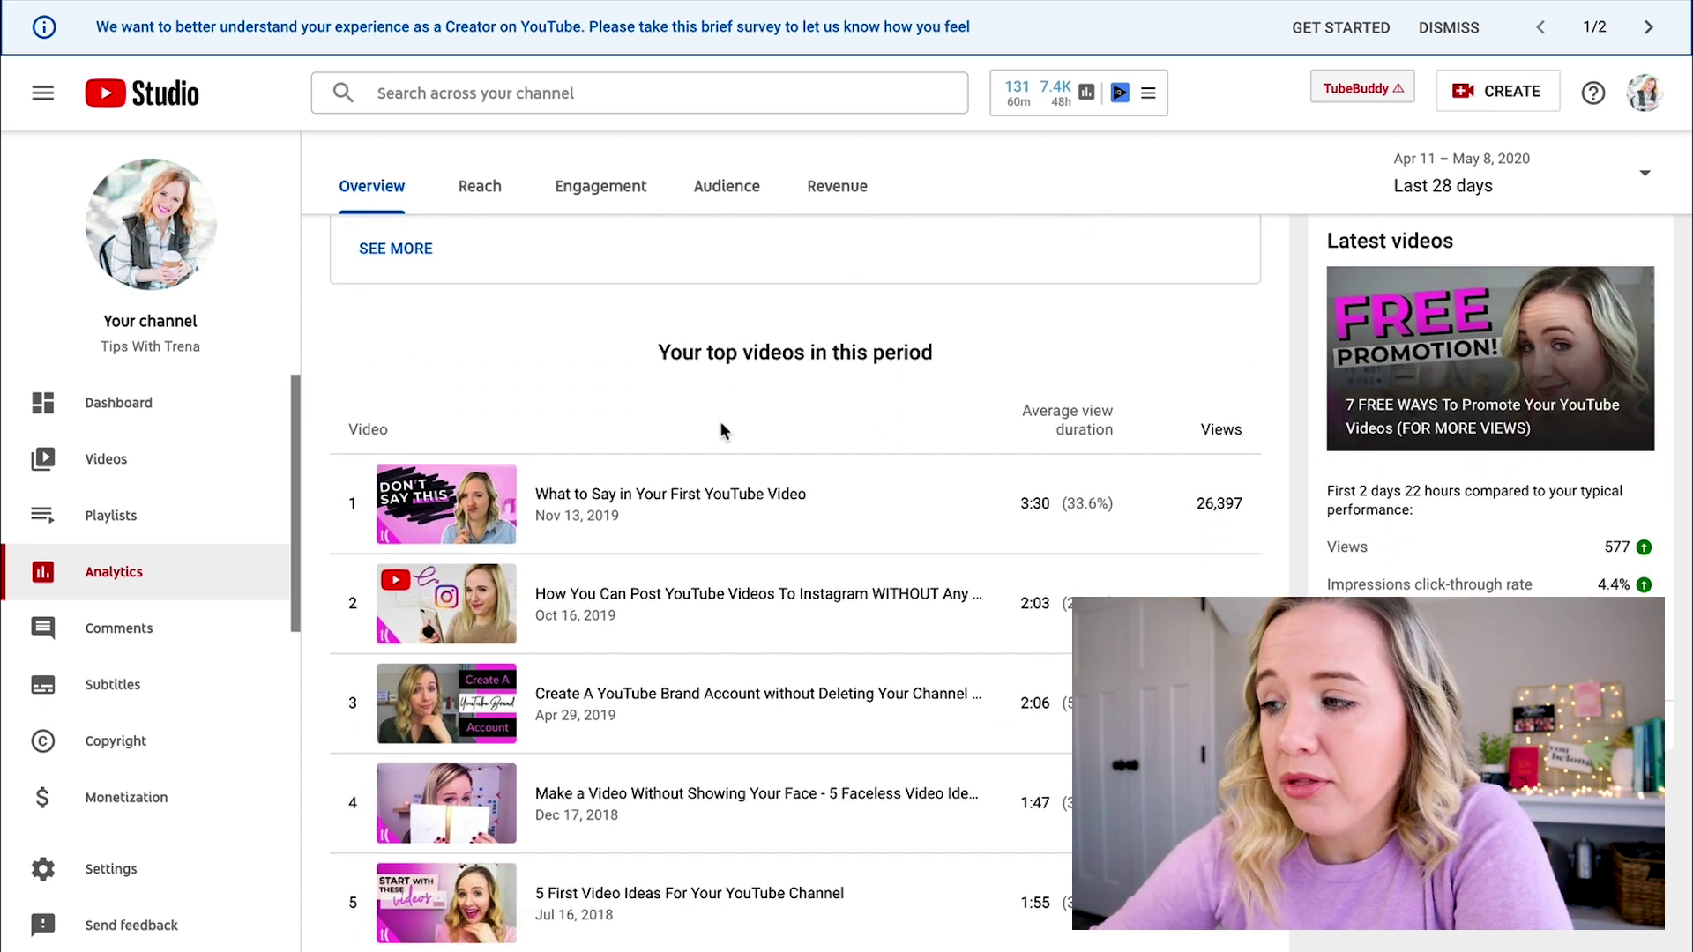
scroll(720, 421, "up", 3)
scroll(1164, 414, "up", 1)
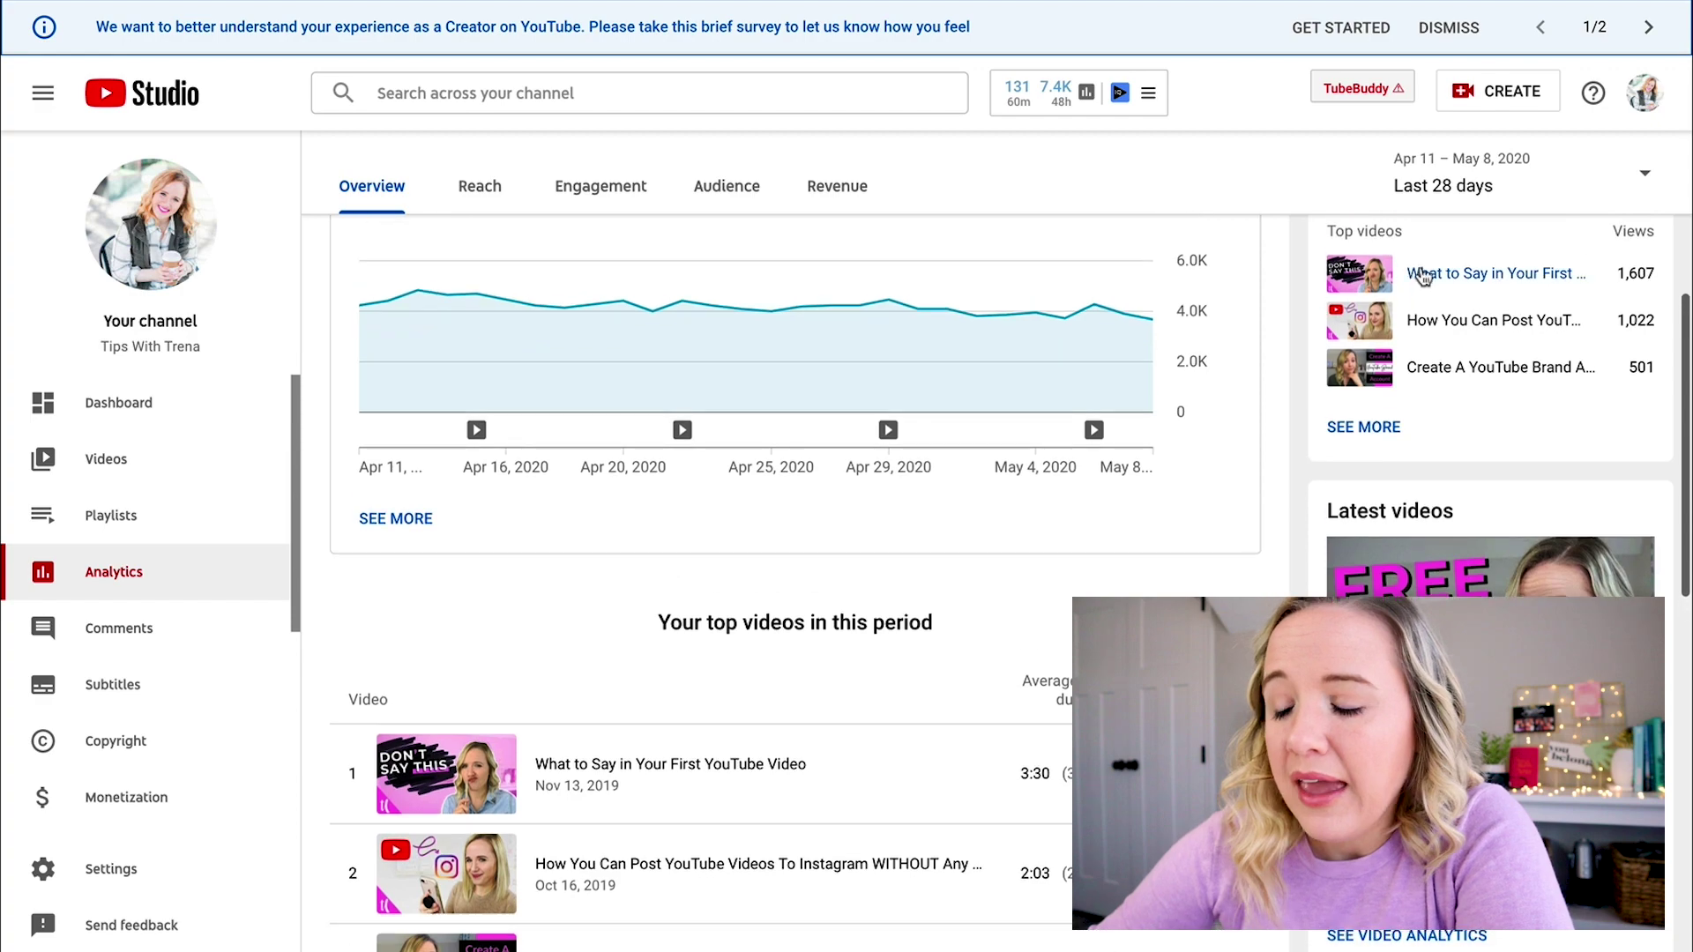
scroll(1182, 410, "down", 4)
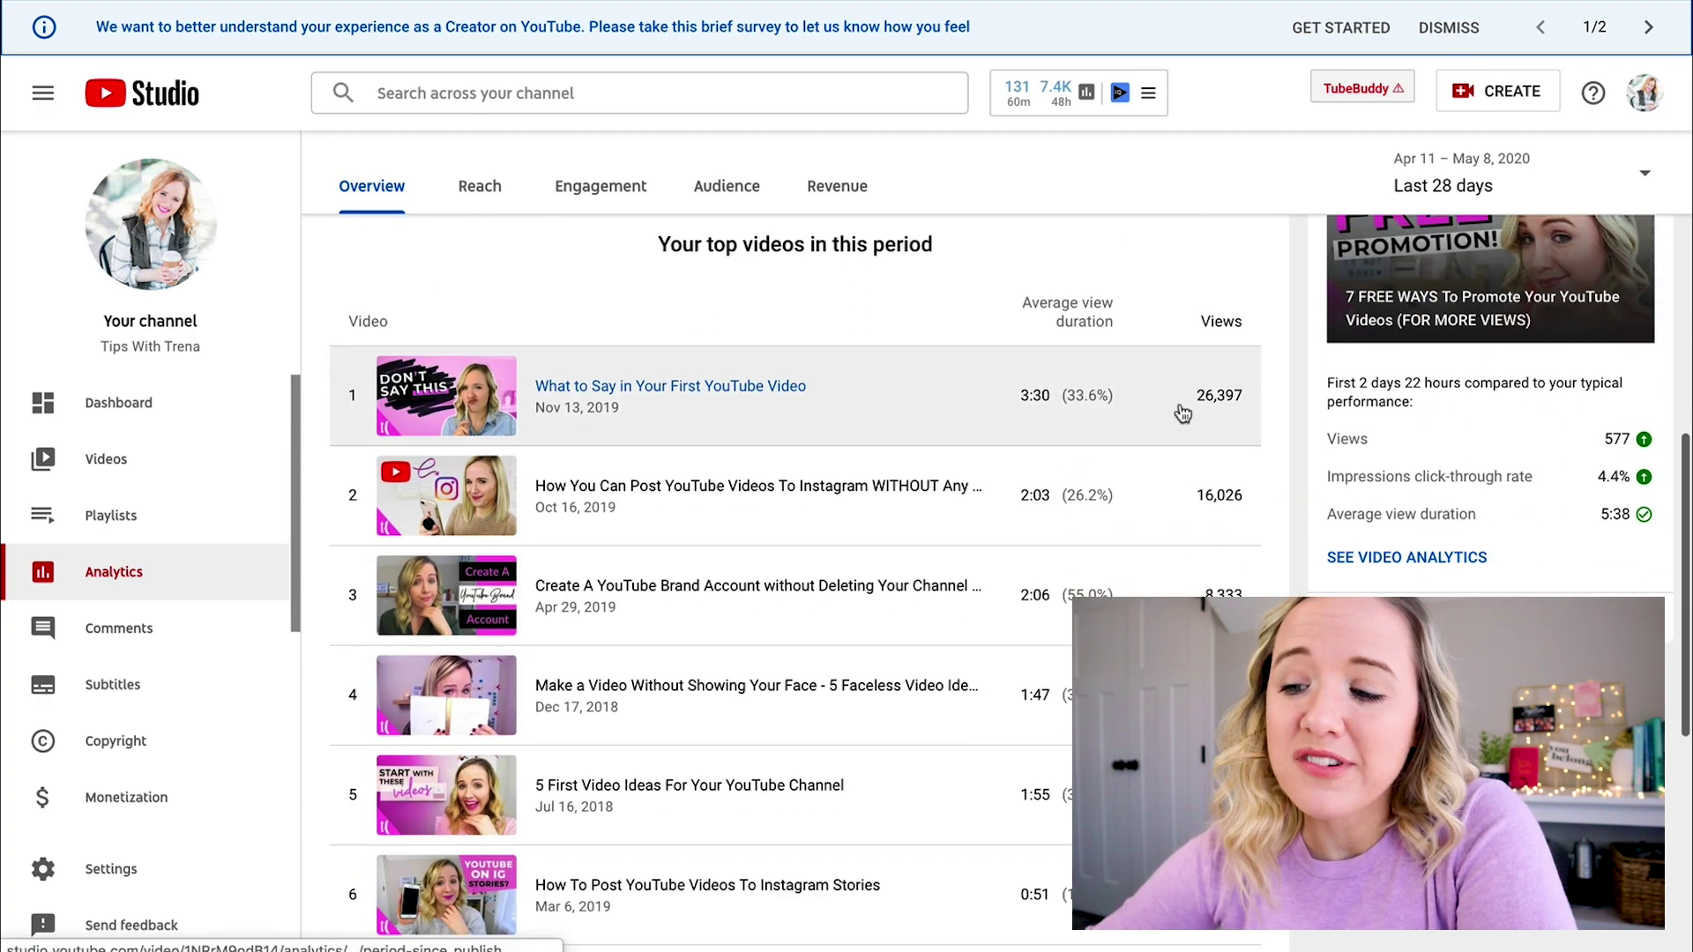
scroll(793, 454, "down", 6)
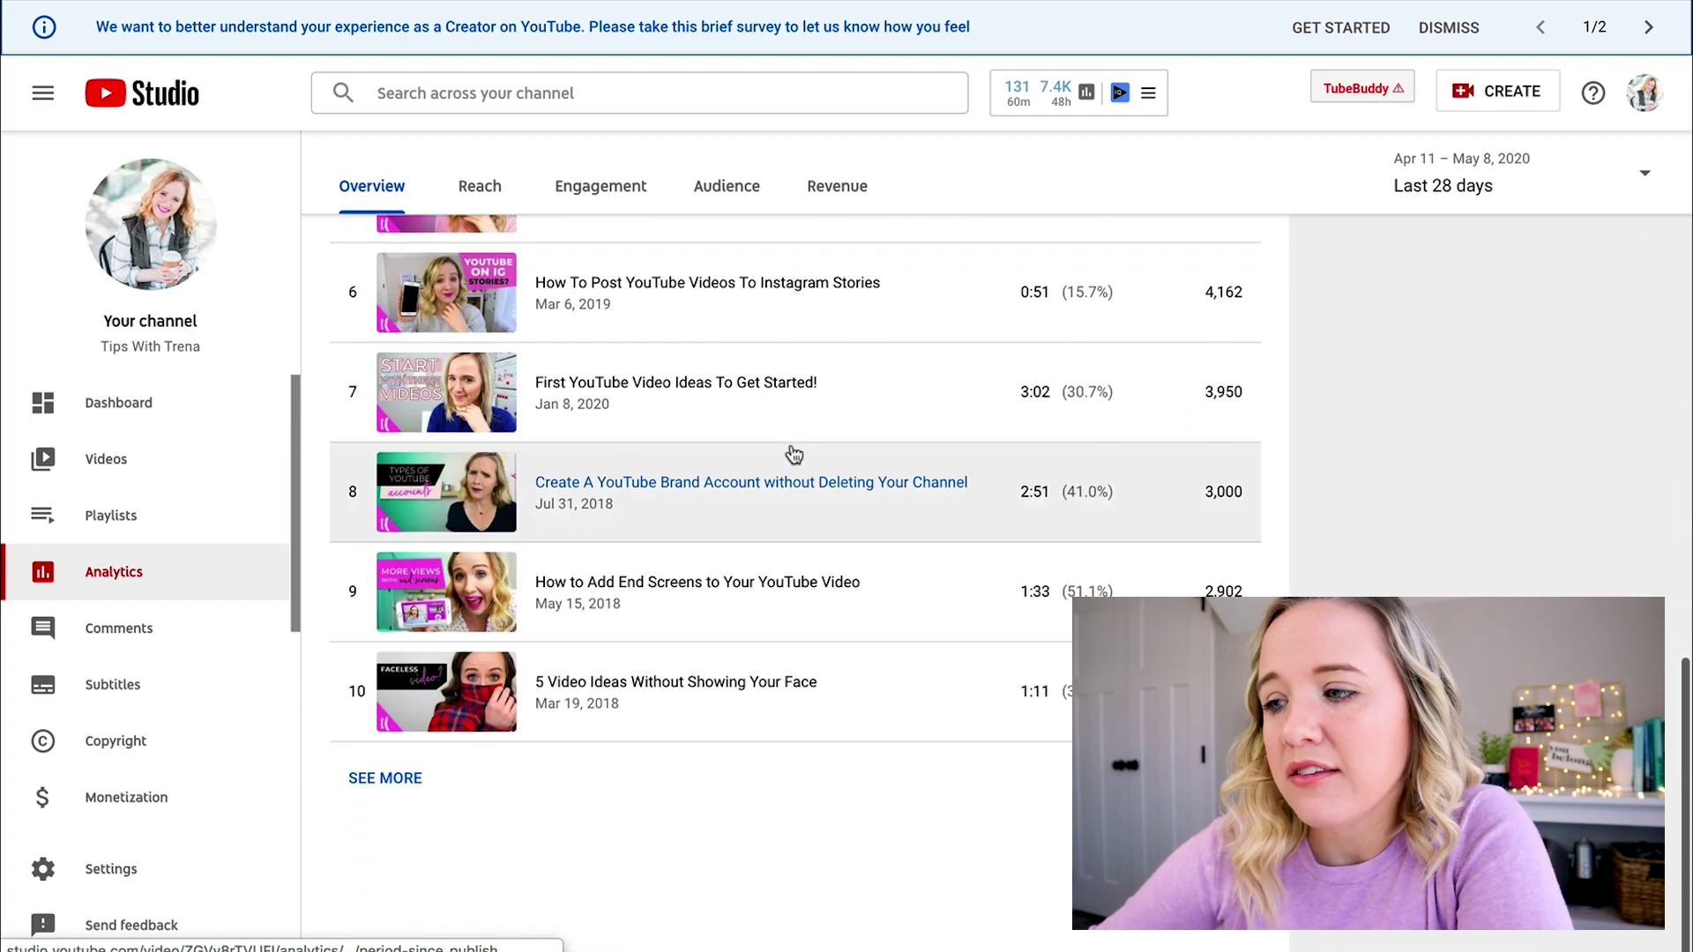
scroll(1145, 586, "up", 4)
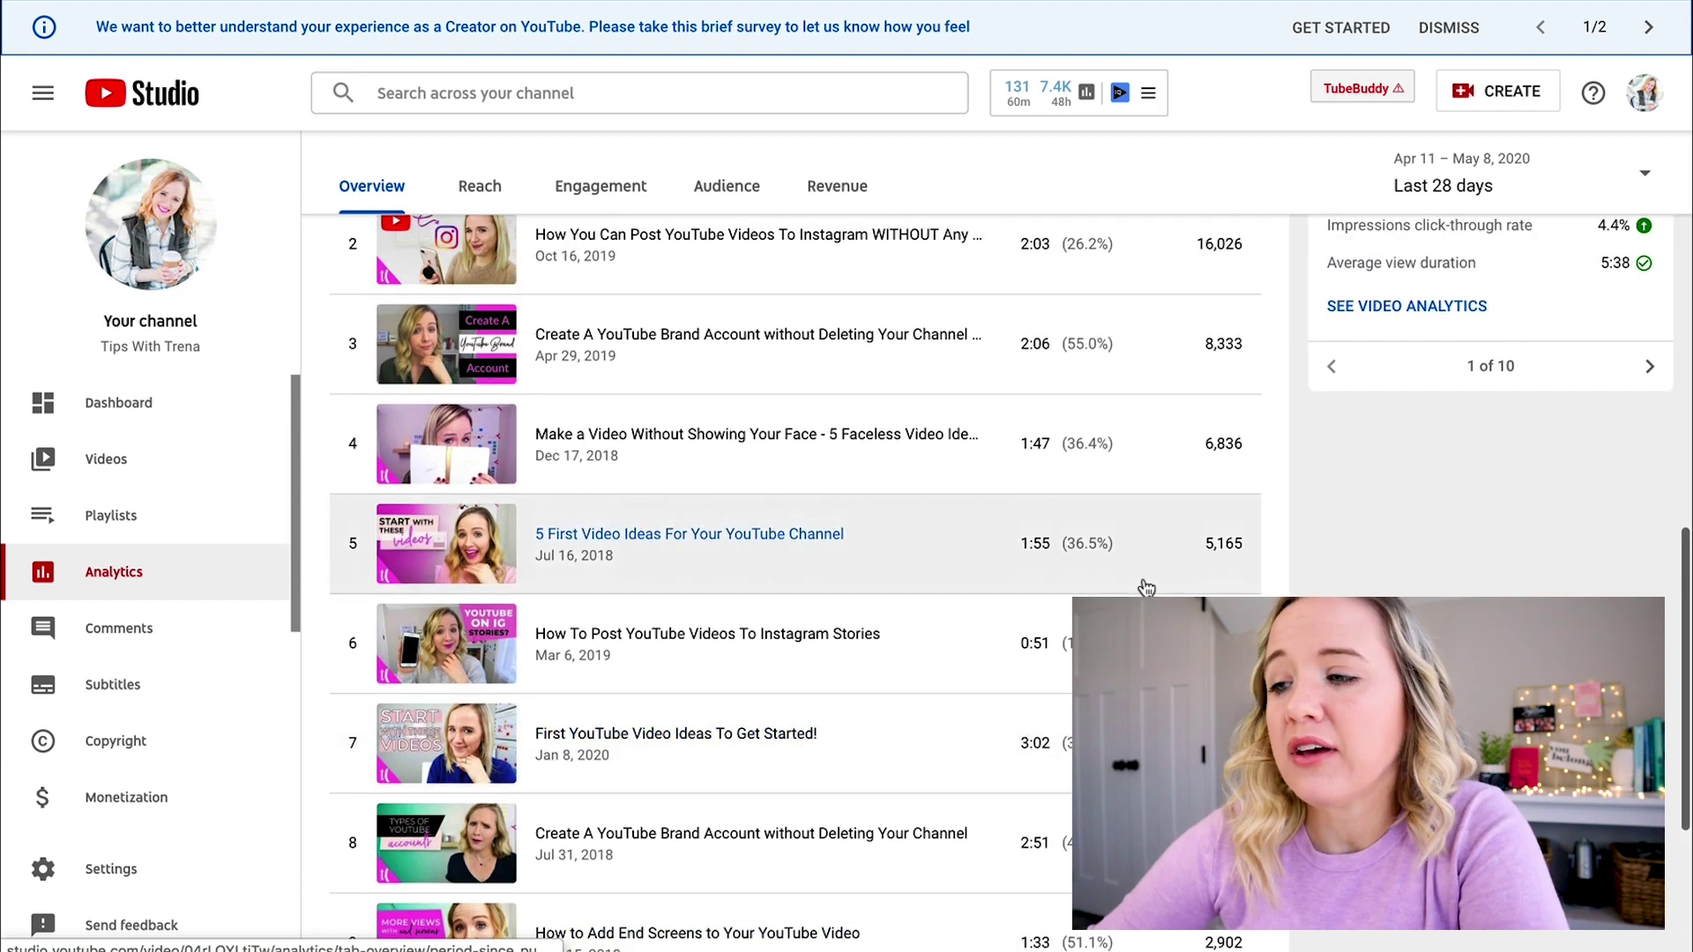
scroll(1145, 586, "up", 1)
scroll(1147, 587, "up", 3)
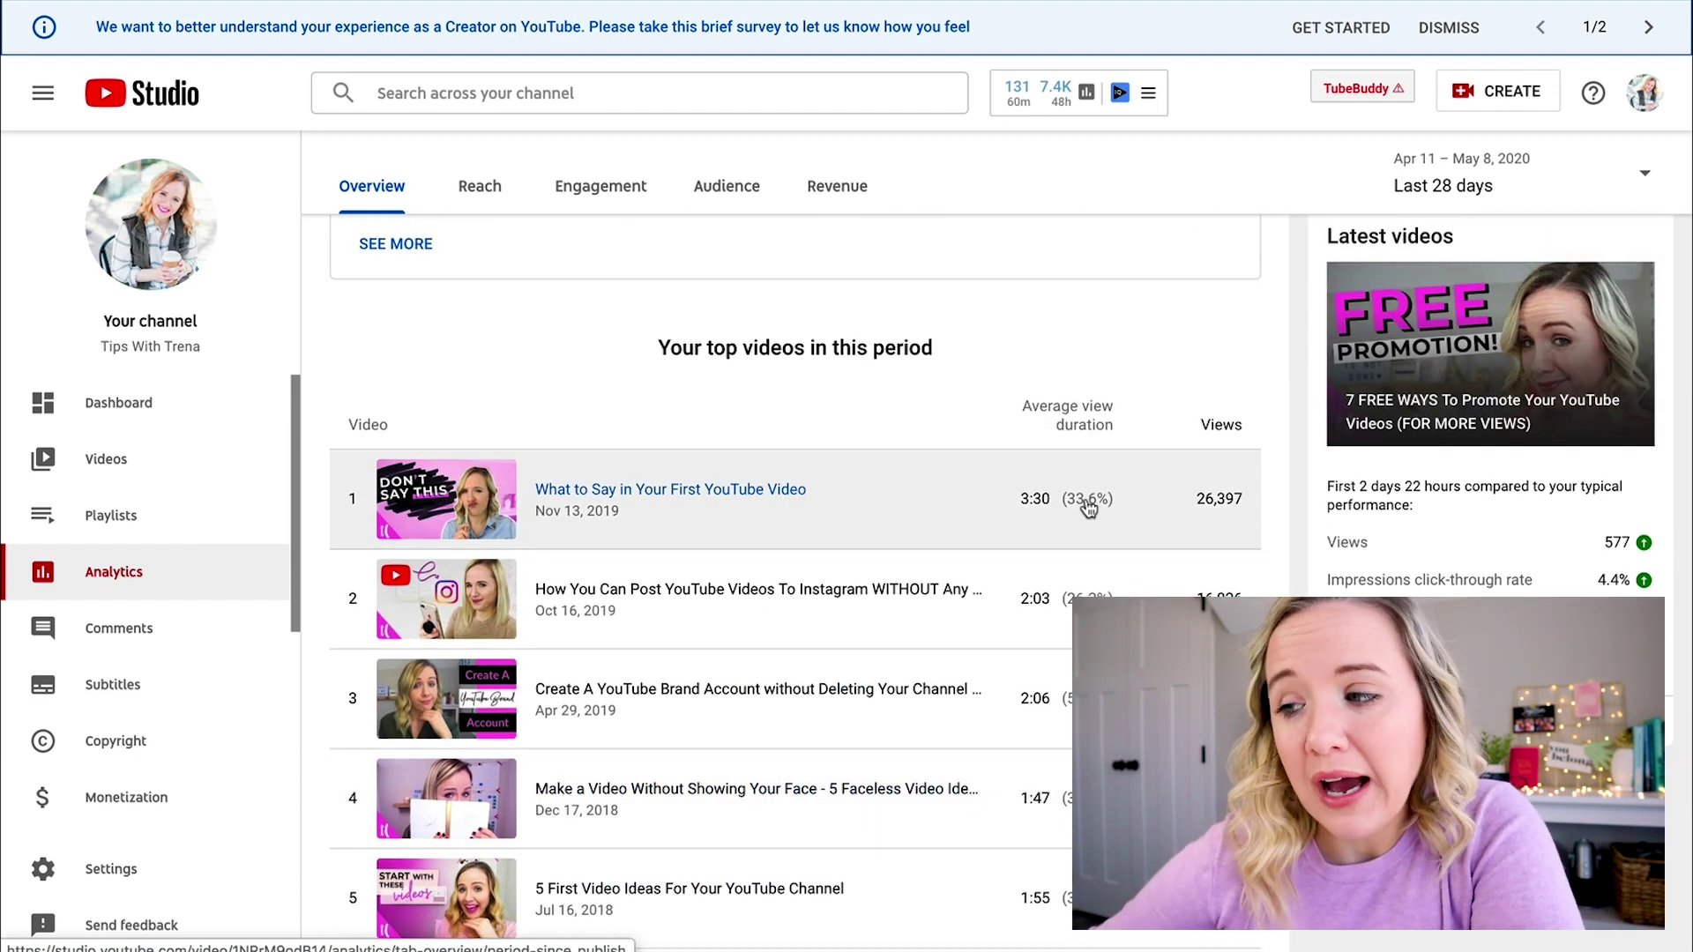
scroll(750, 662, "down", 1)
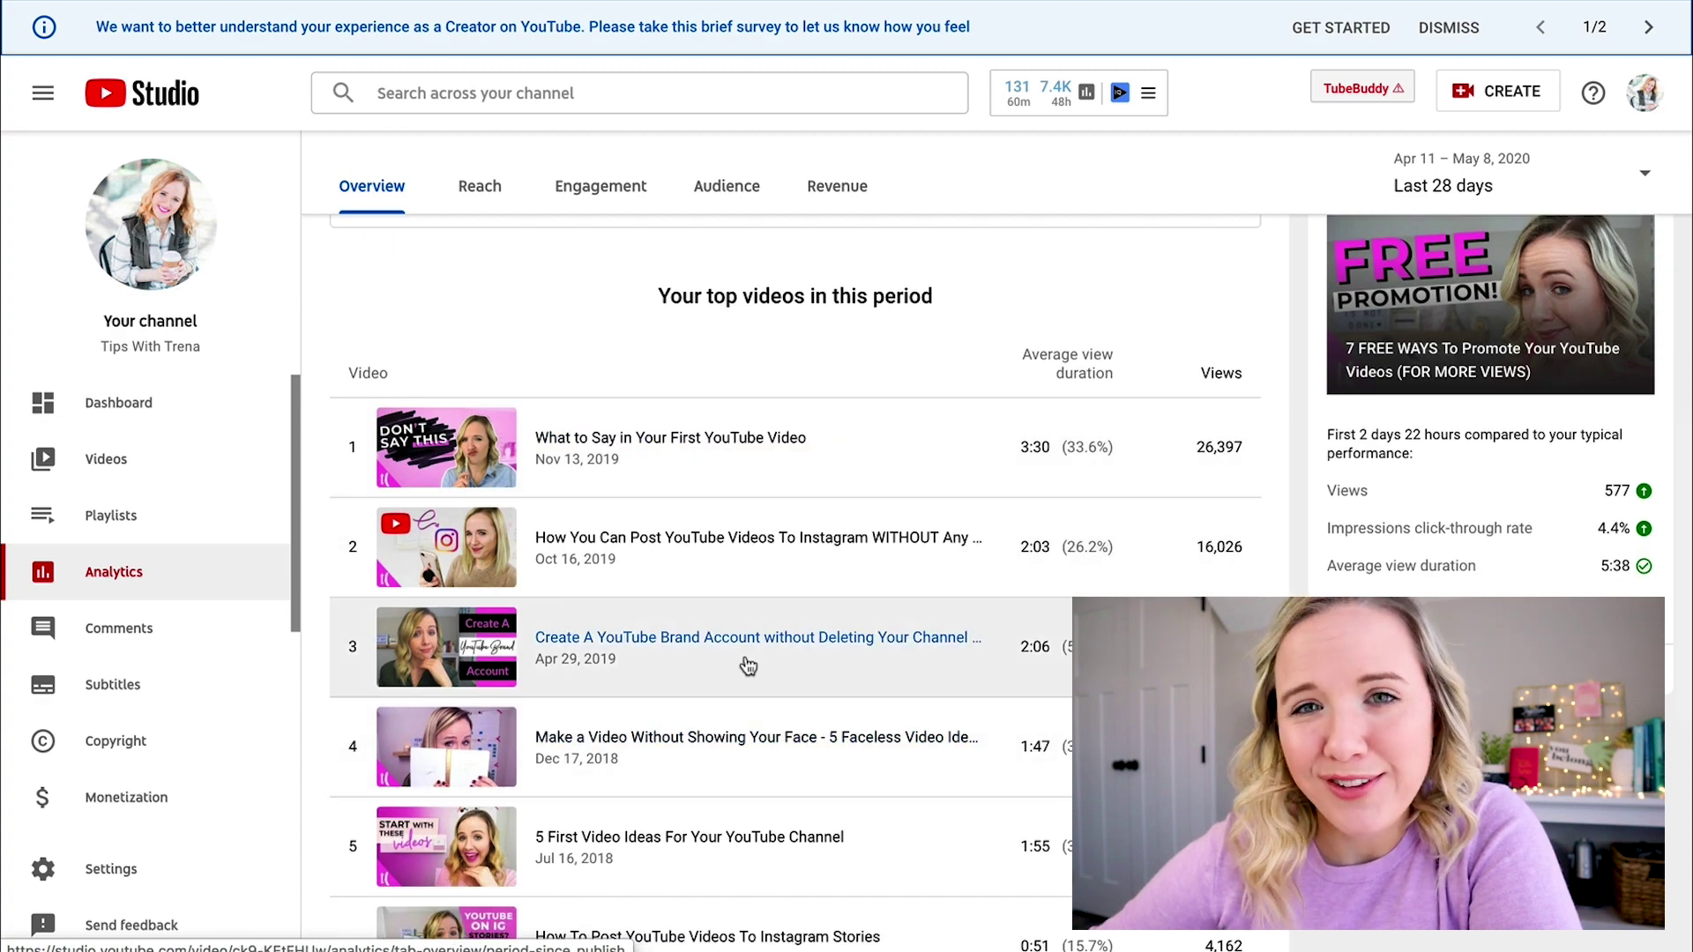
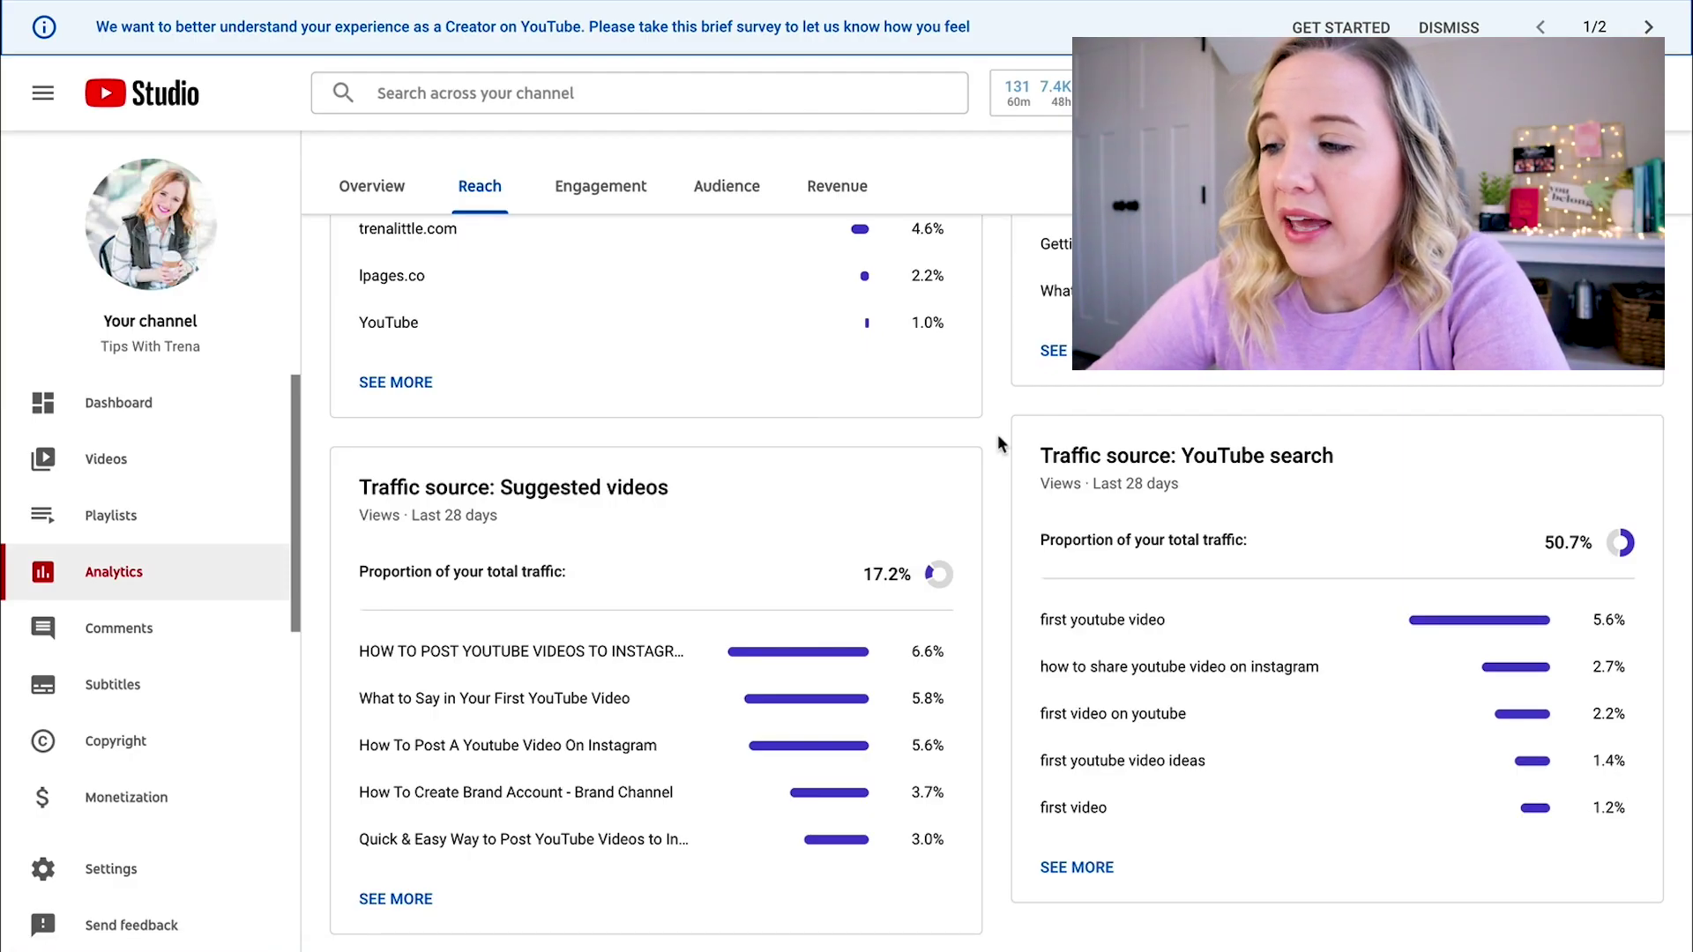
Highlight the search terms "first youtube video" and "how to share youtube video on instagram" in the YouTube search traffic source report.
left_click_drag(1043, 458, 1219, 461)
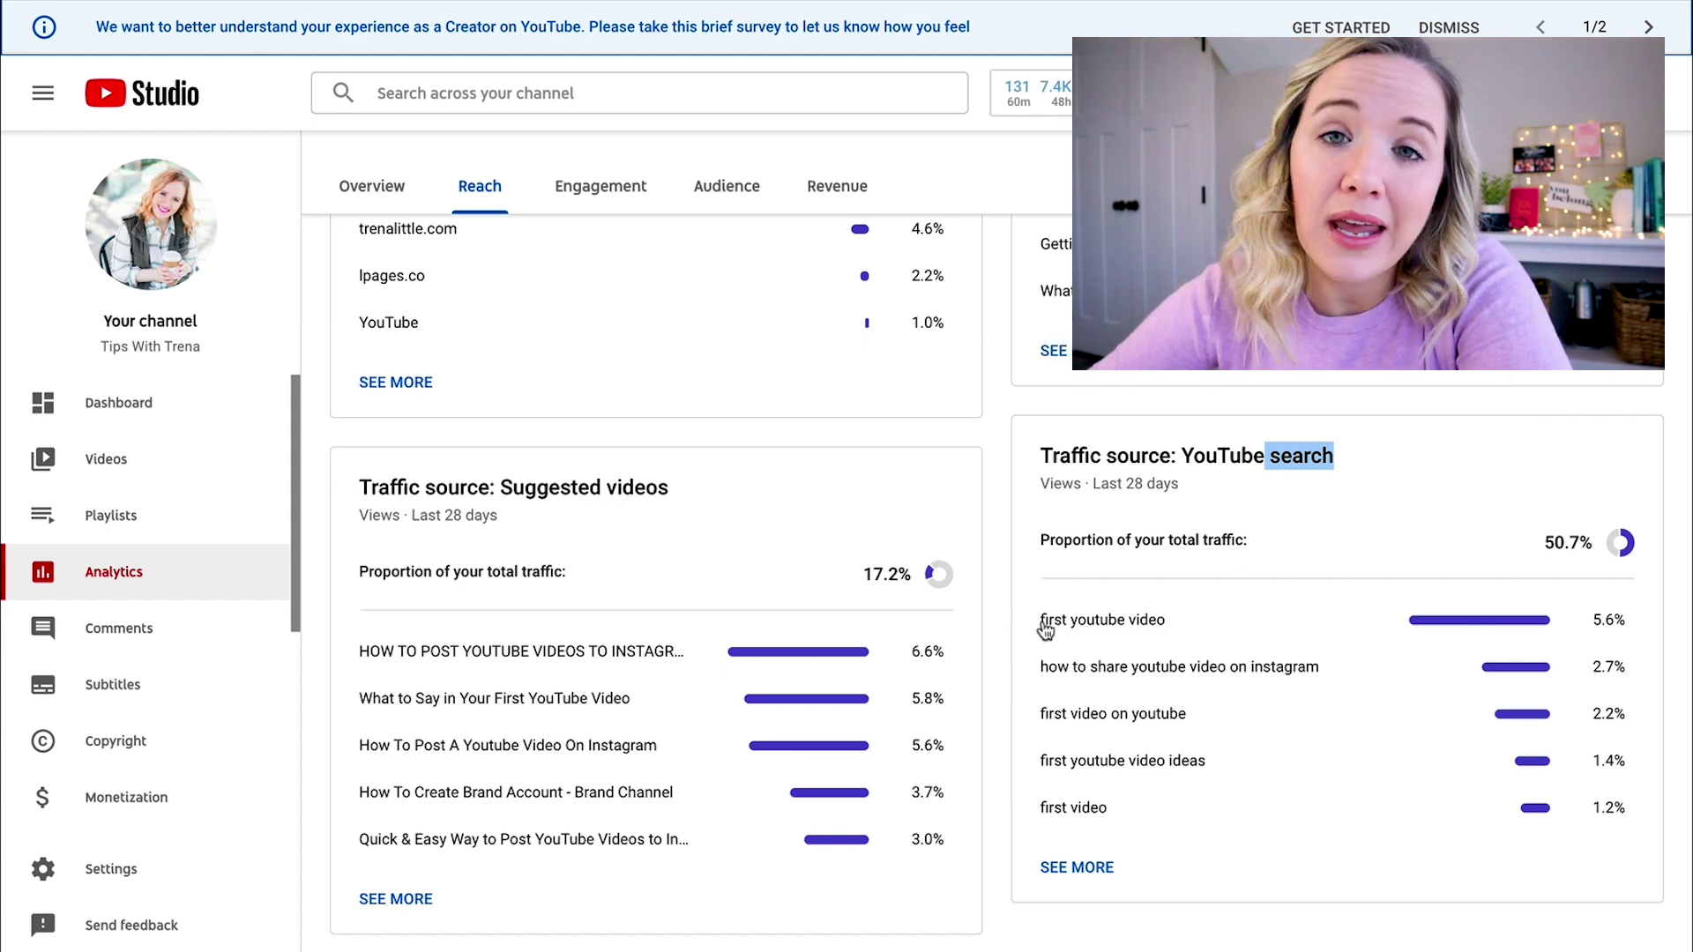
left_click_drag(1046, 629, 1178, 629)
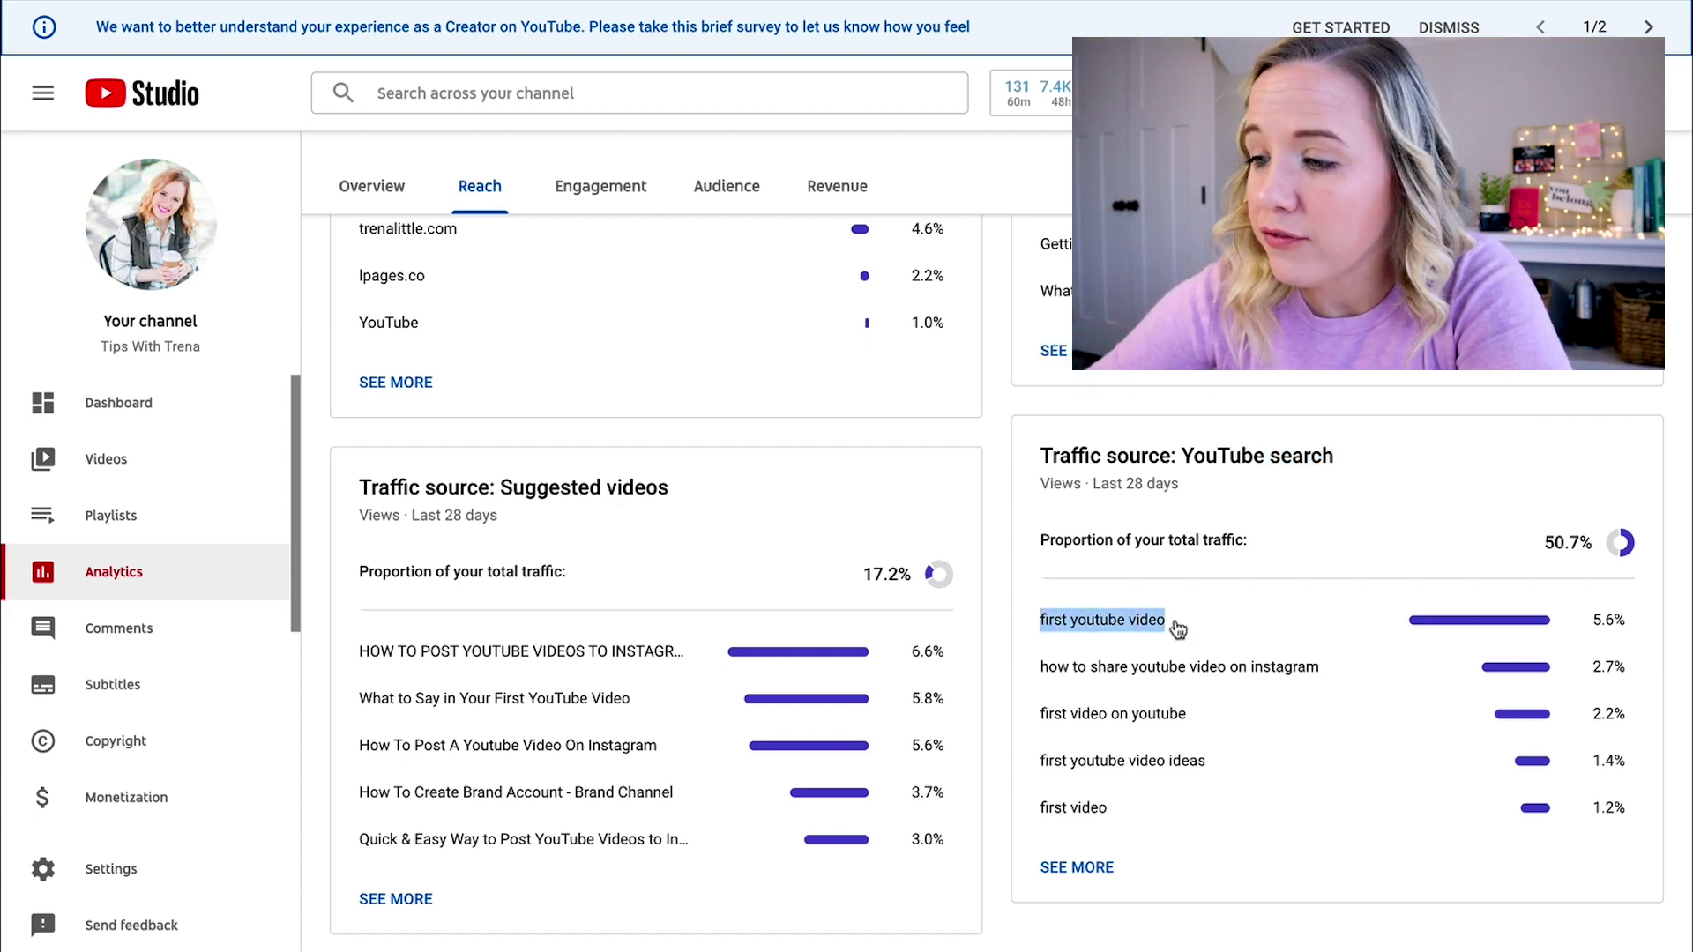
left_click_drag(1049, 672, 1282, 674)
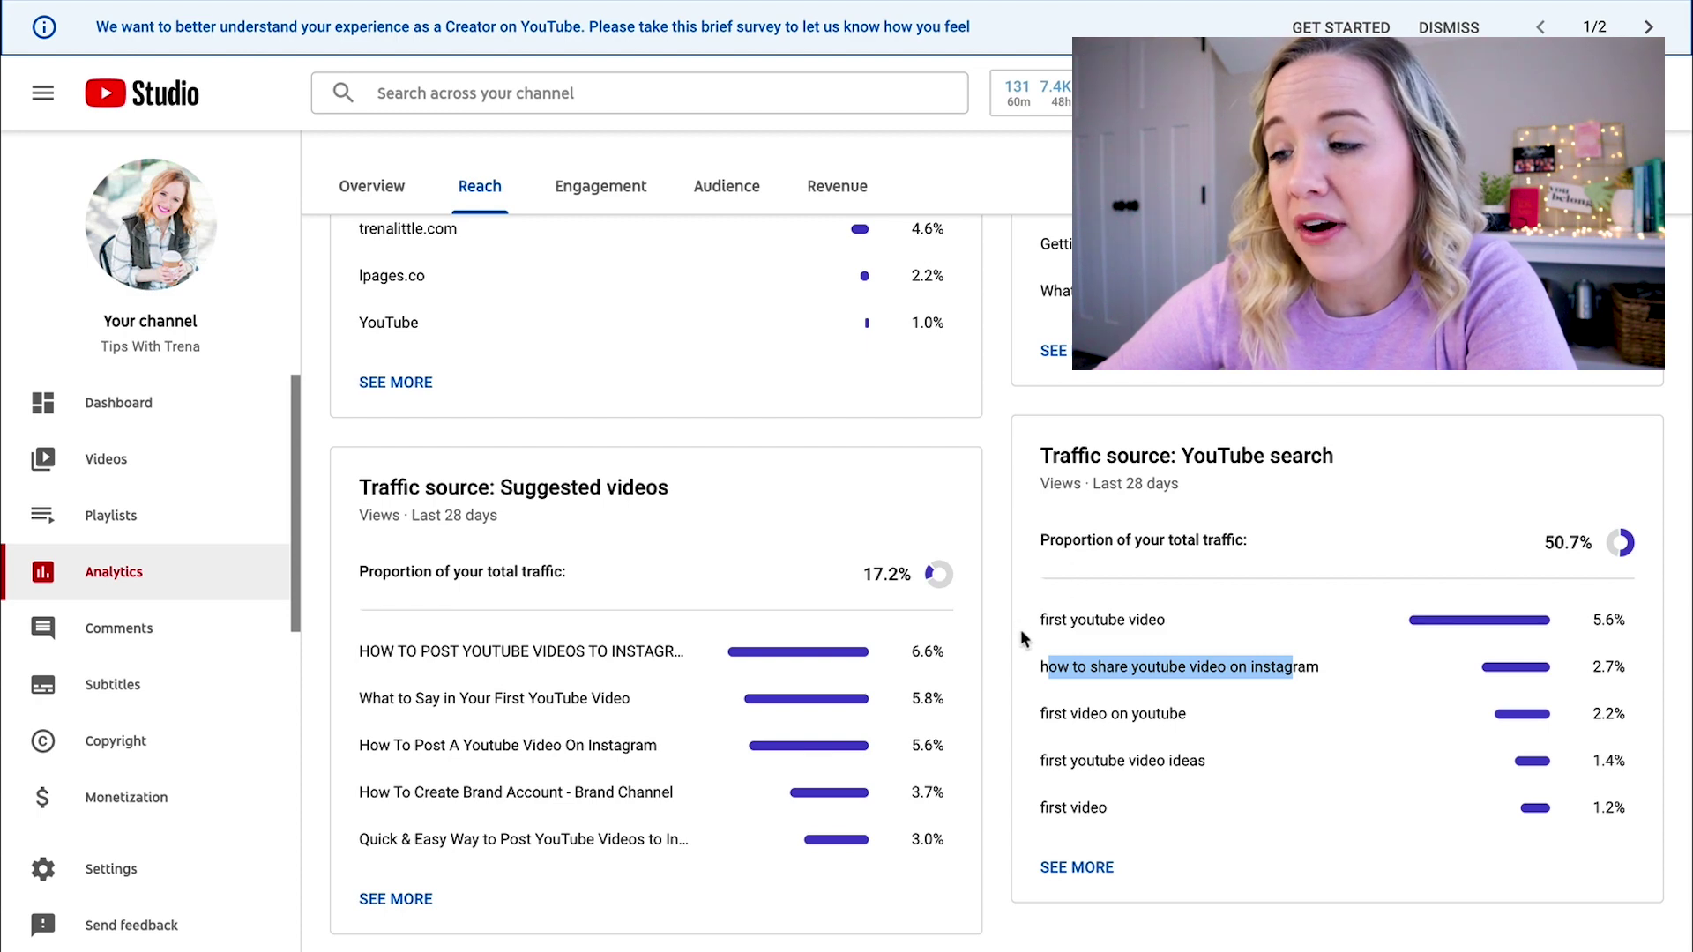
Highlight the top search term "first youtube video" again in the YouTube search traffic source report.
left_click_drag(1025, 627, 1182, 633)
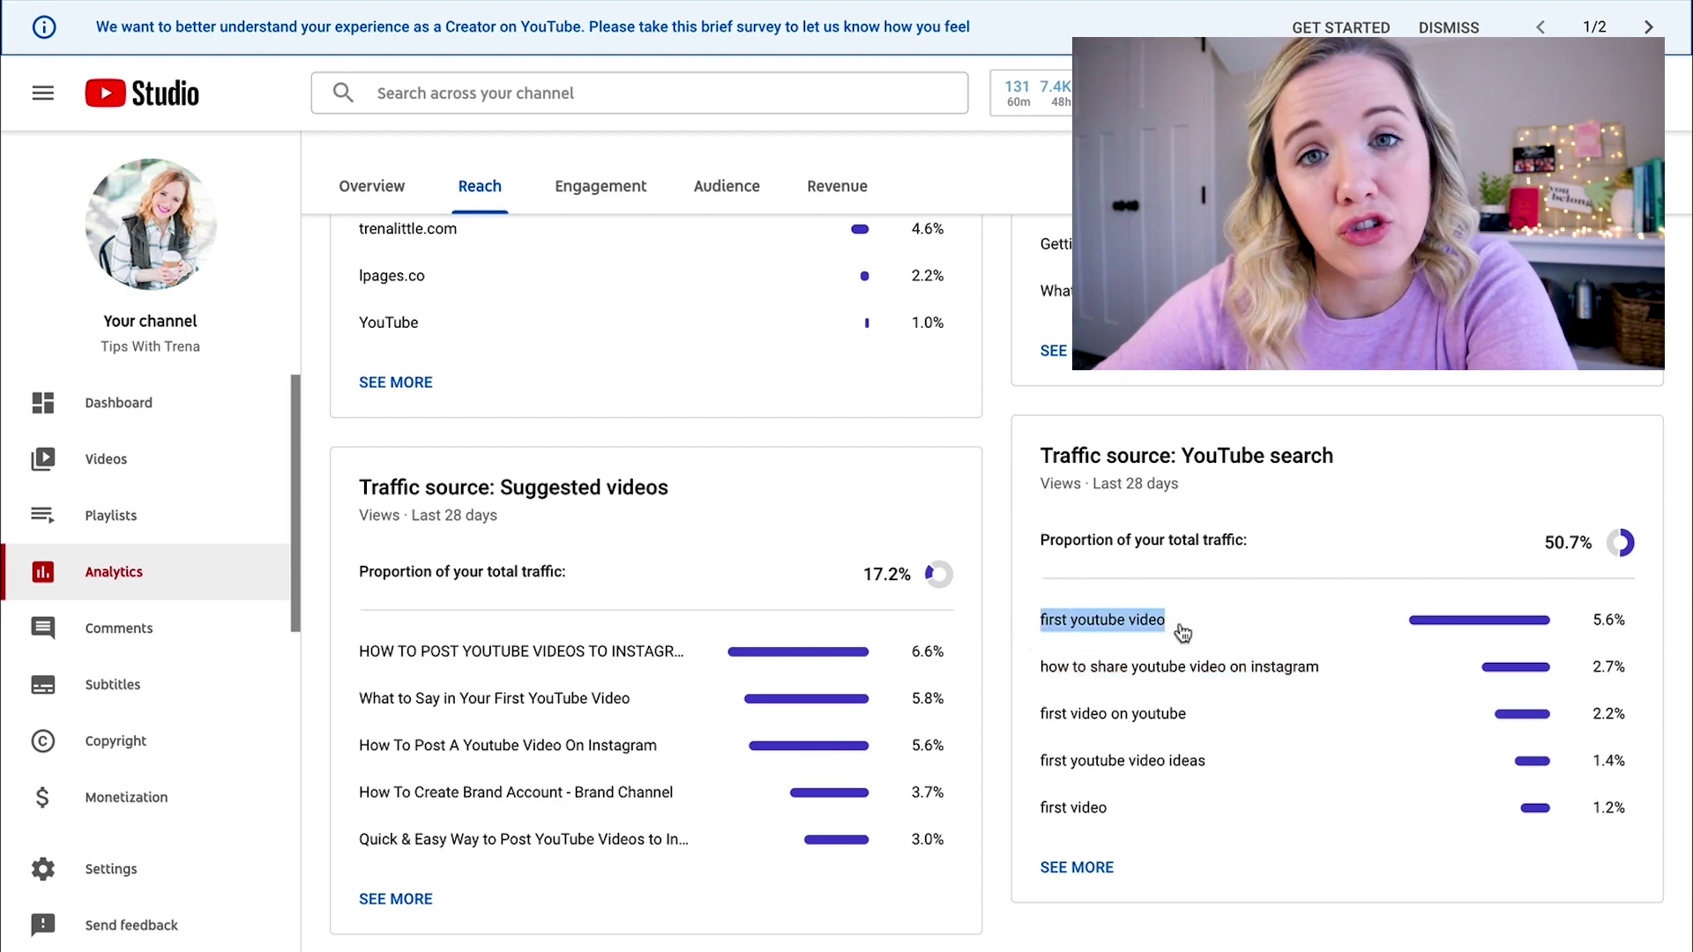
left_click(1030, 671)
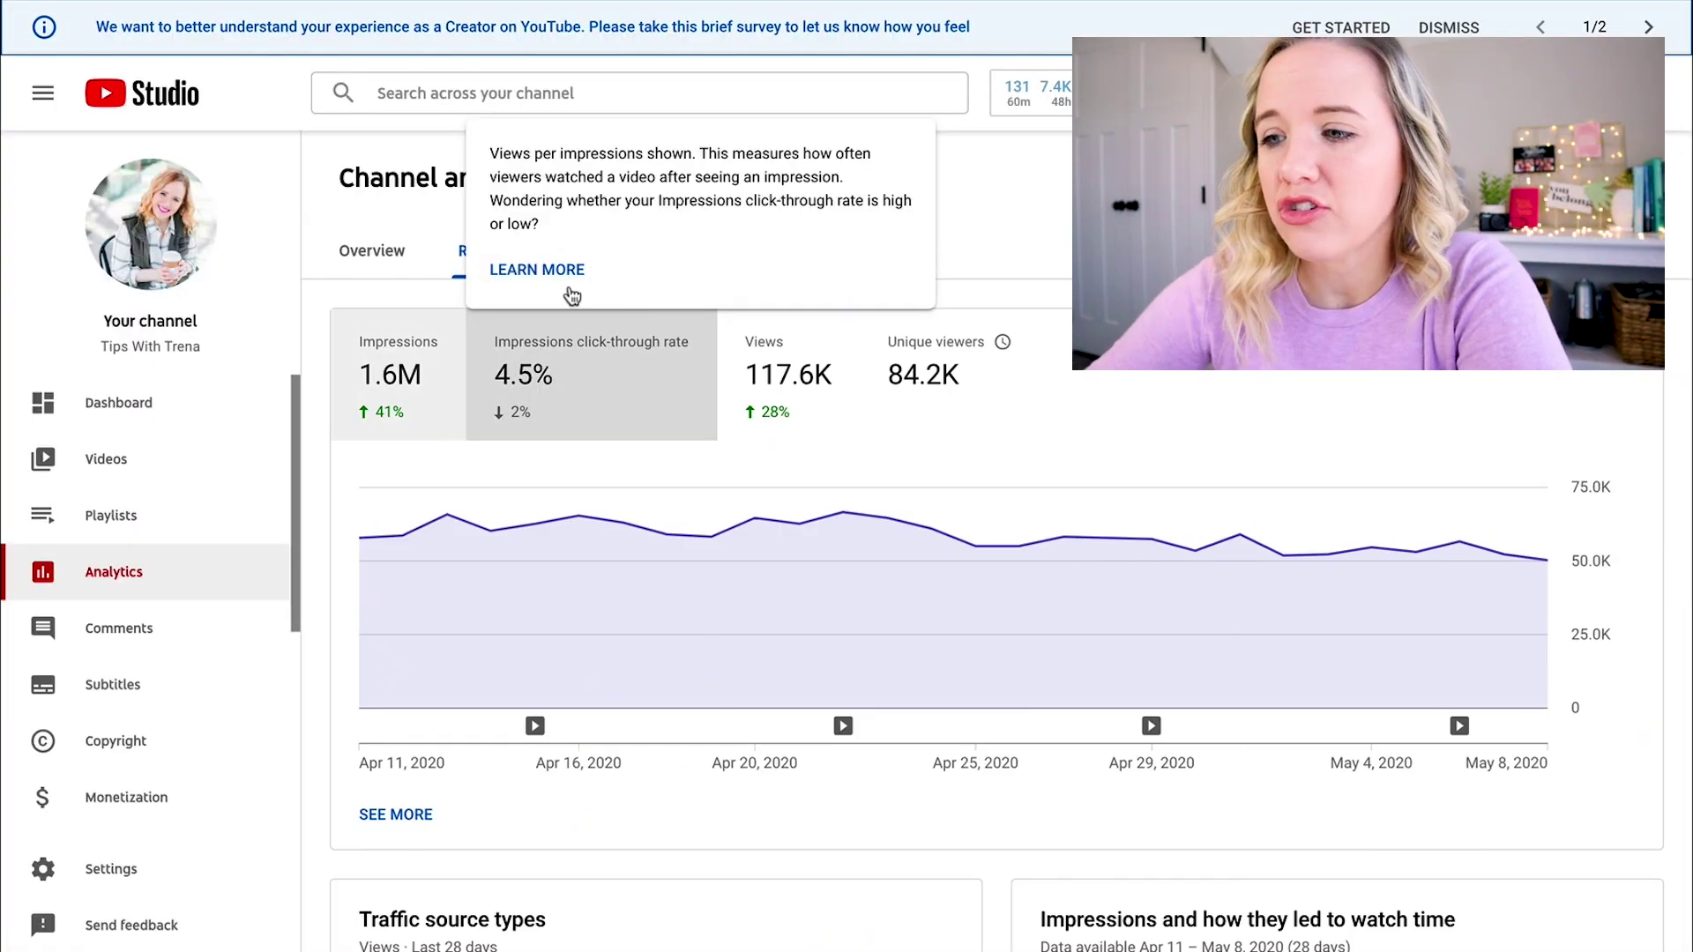
Open the channel's Engagement analytics, check watch time and top videos, and highlight the "Top videos by end screen" heading.
left_click(615, 269)
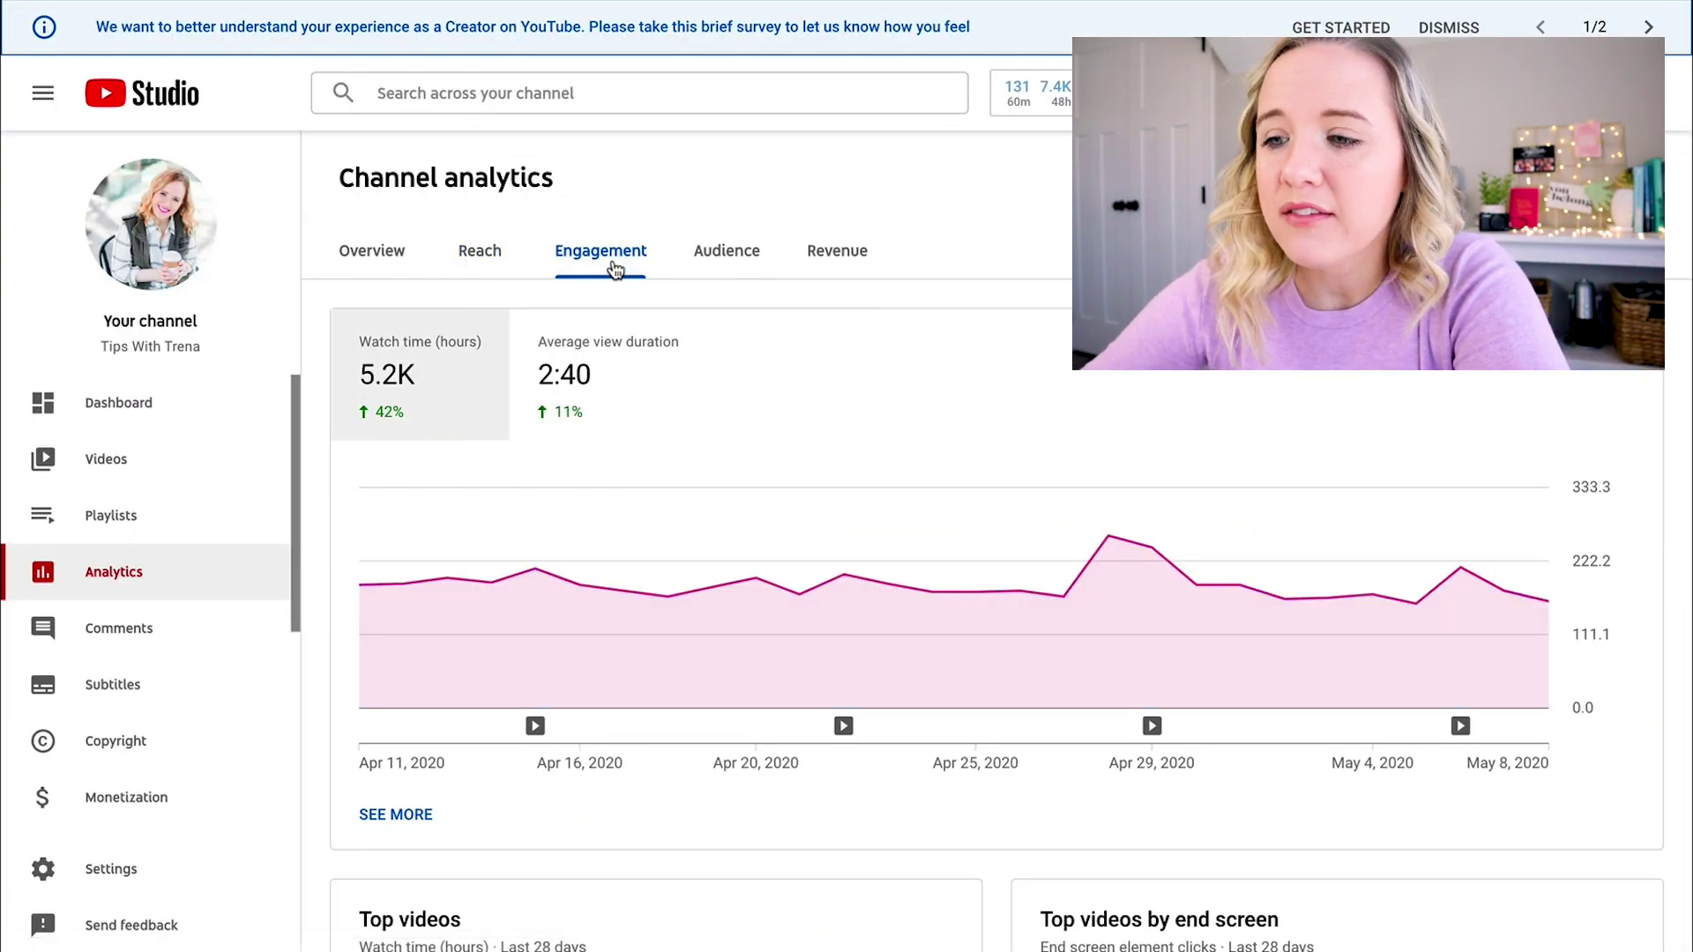
mouse_move(430, 432)
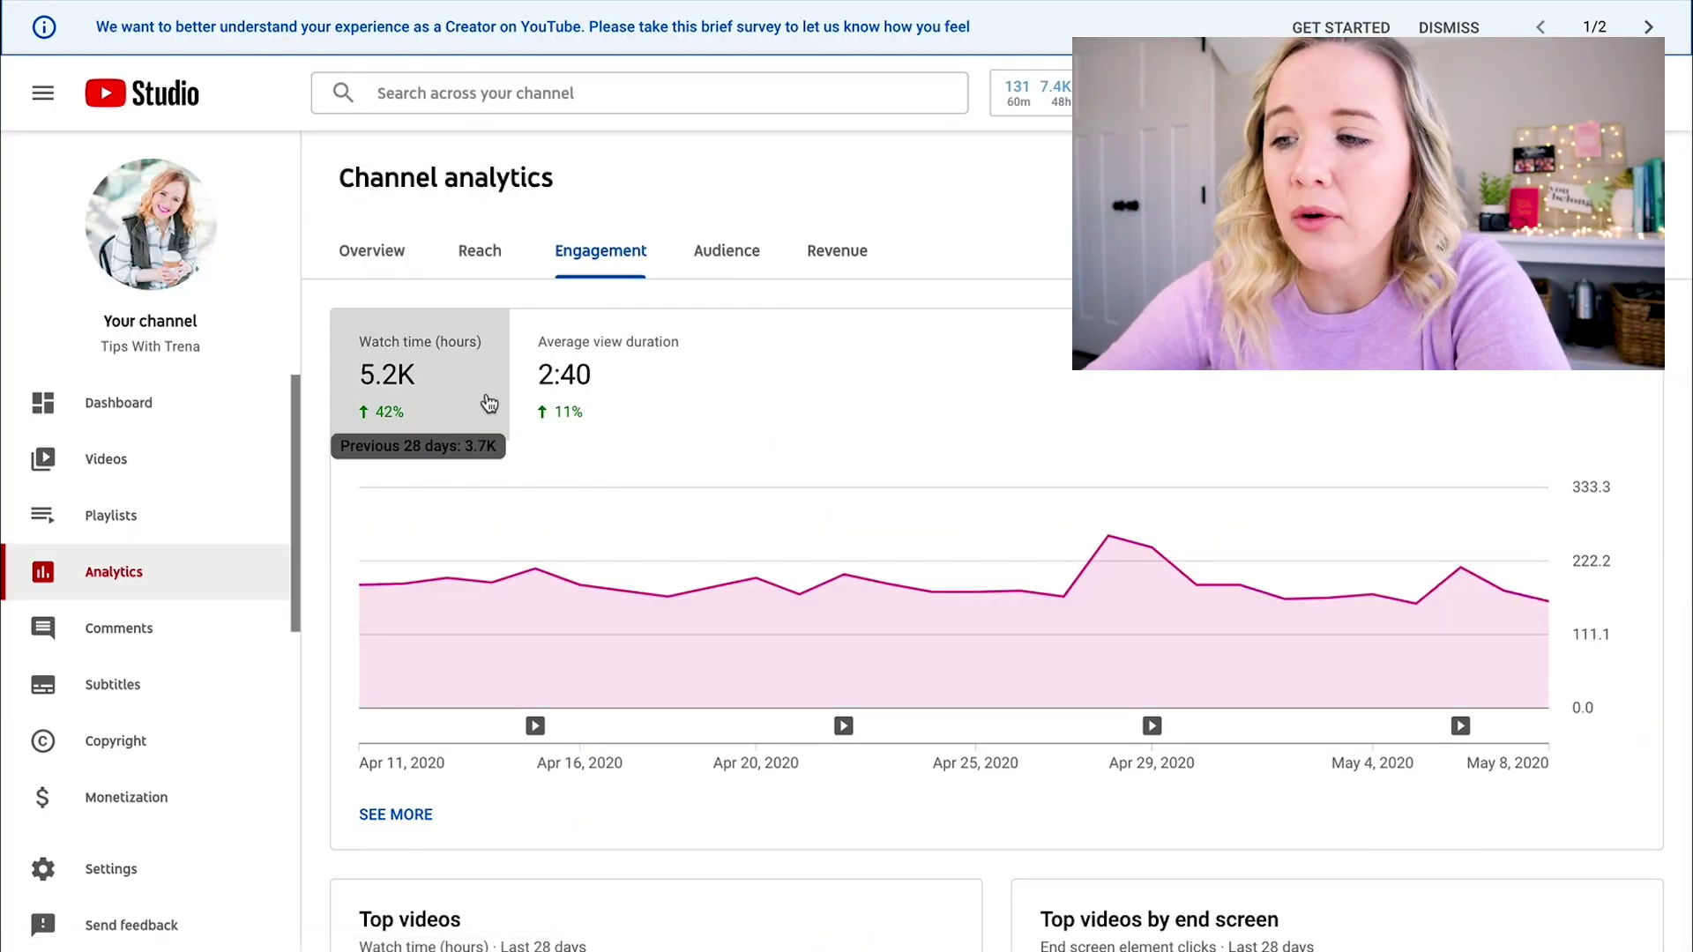
scroll(707, 426, "down", 5)
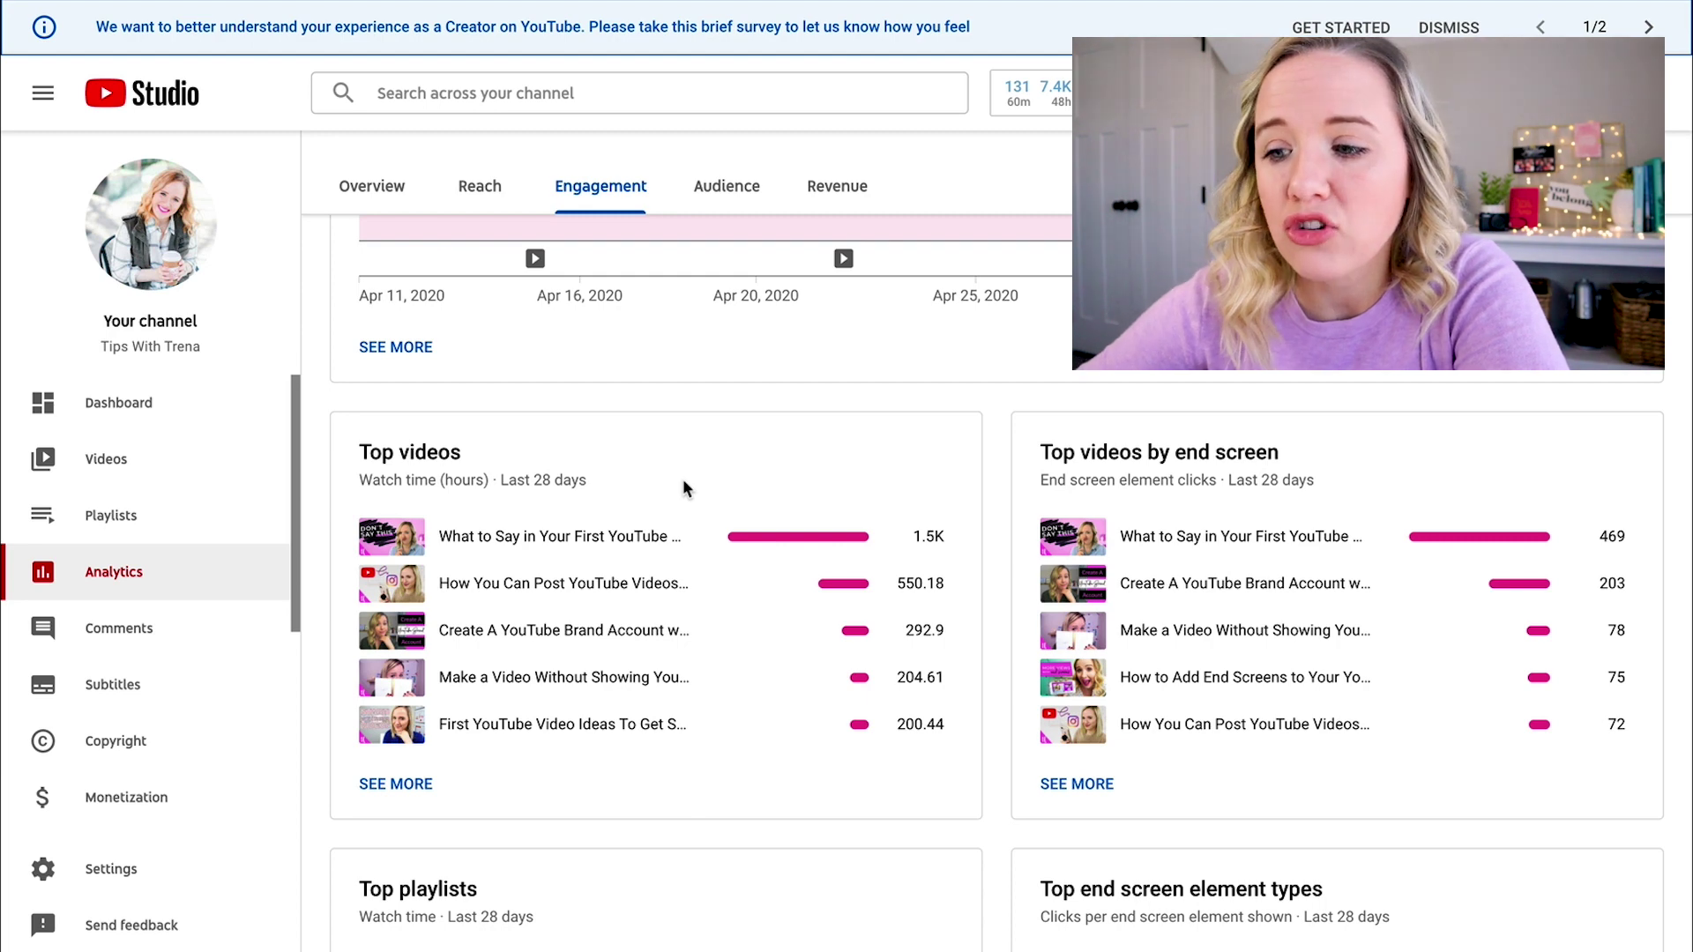
scroll(682, 479, "up", 1)
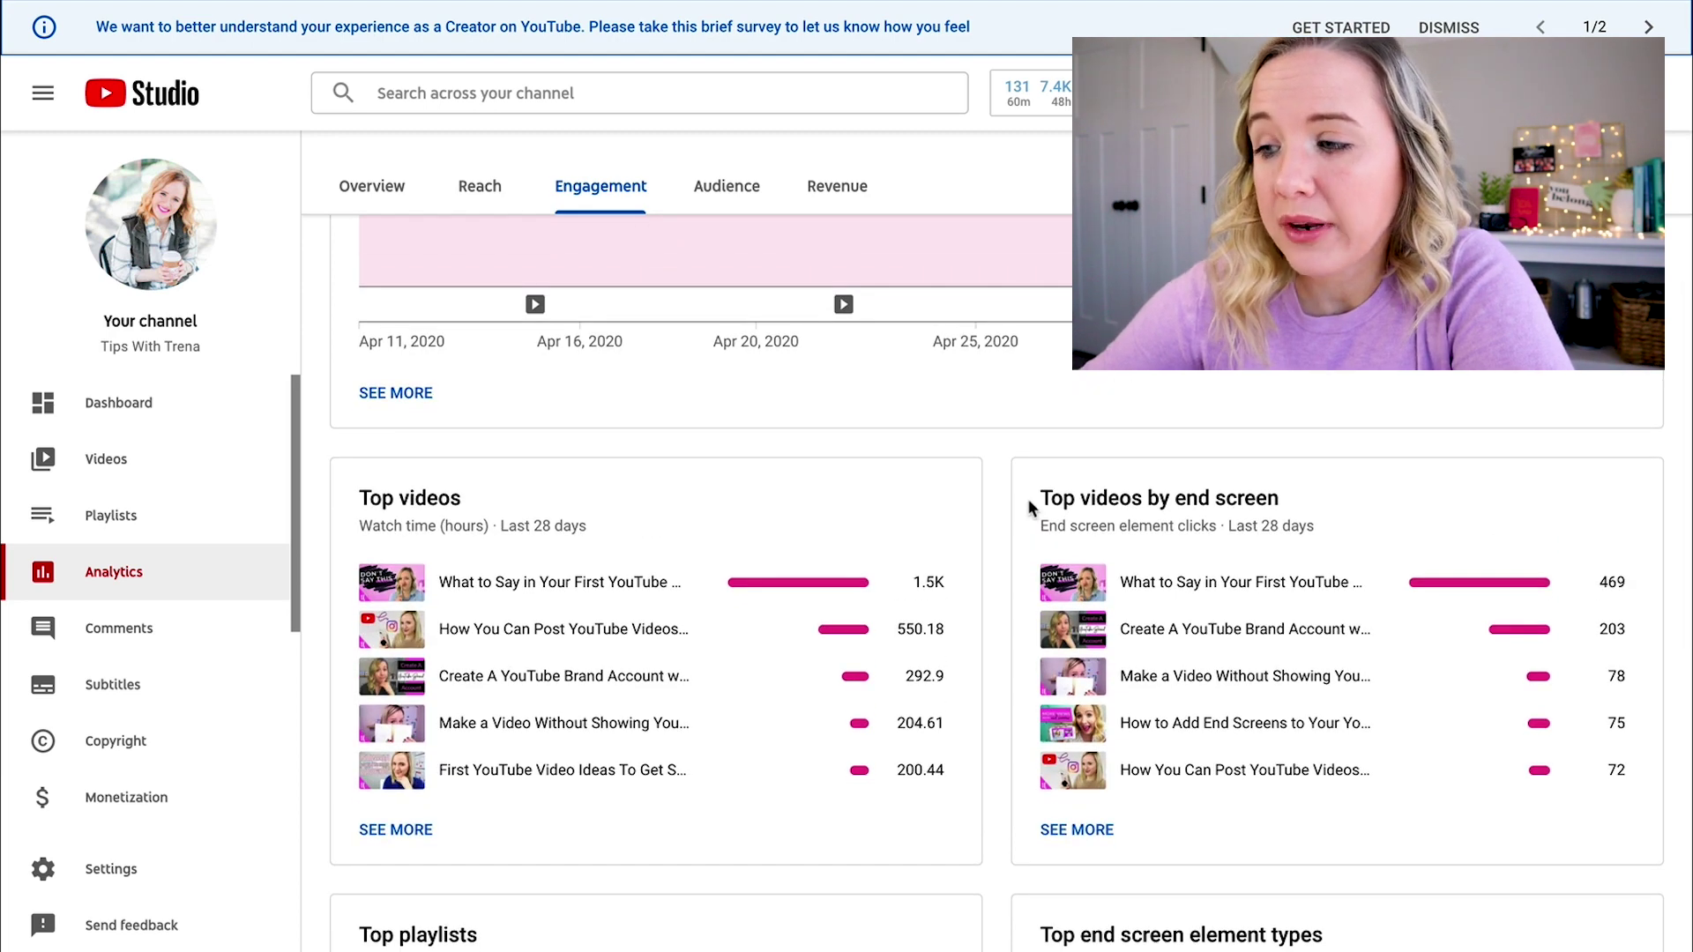
left_click_drag(1280, 499, 1078, 504)
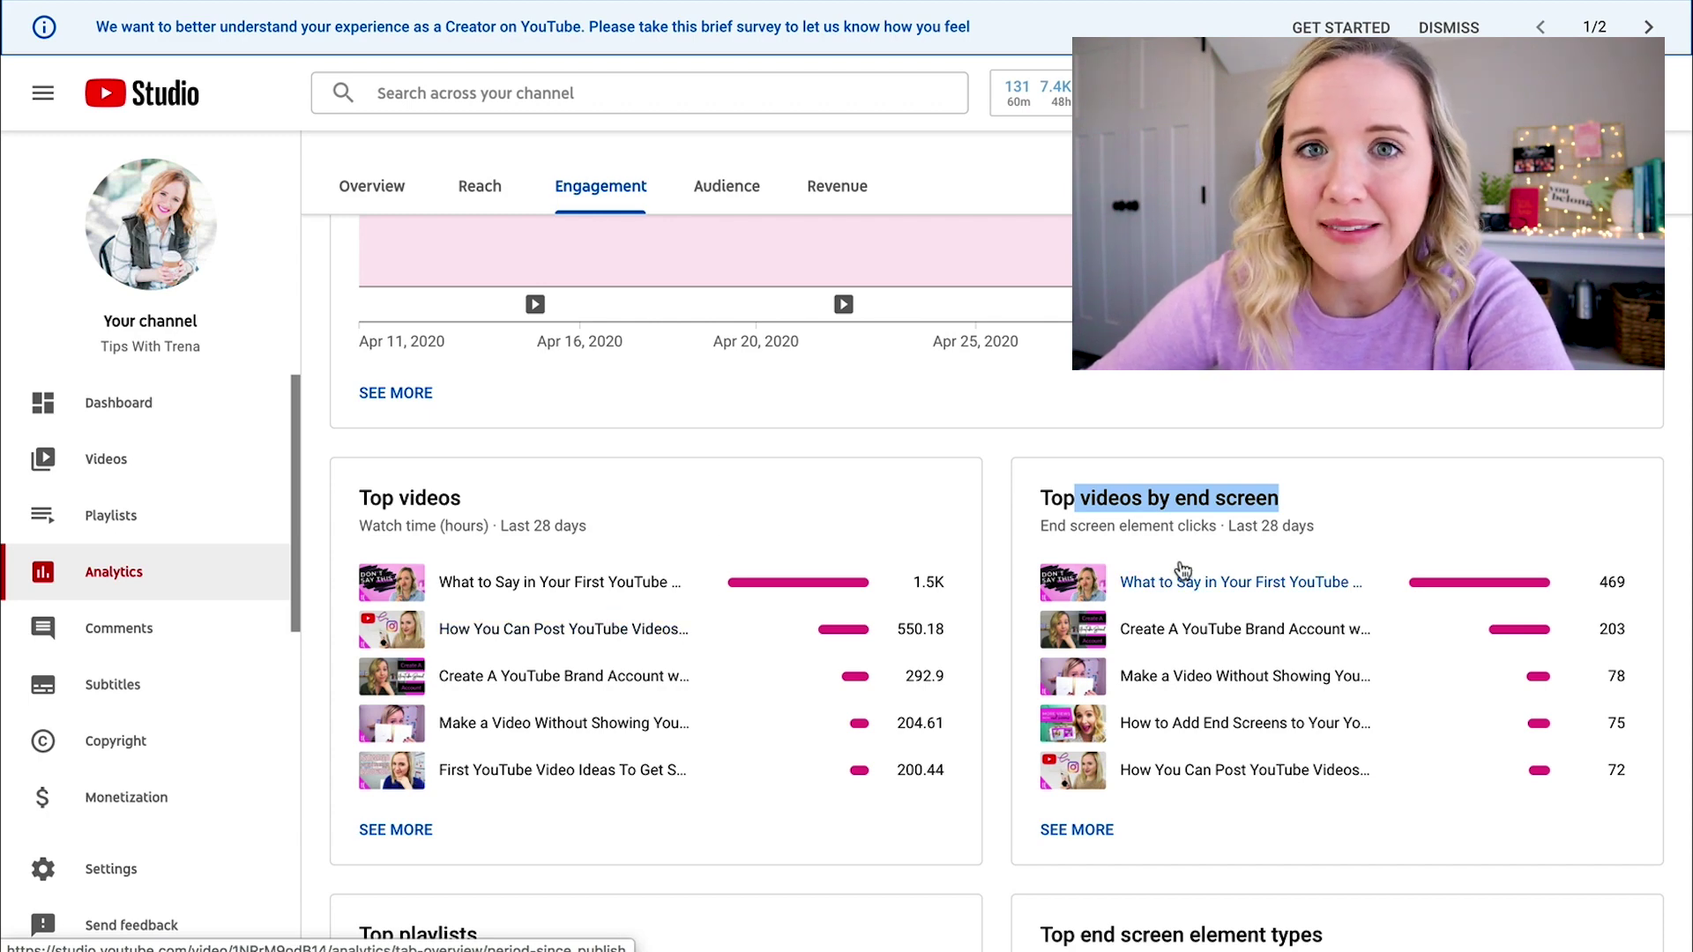
Open the channel's Audience analytics, check the subscribers metric, and view the explanation of "When your viewers are on YouTube".
left_click(722, 187)
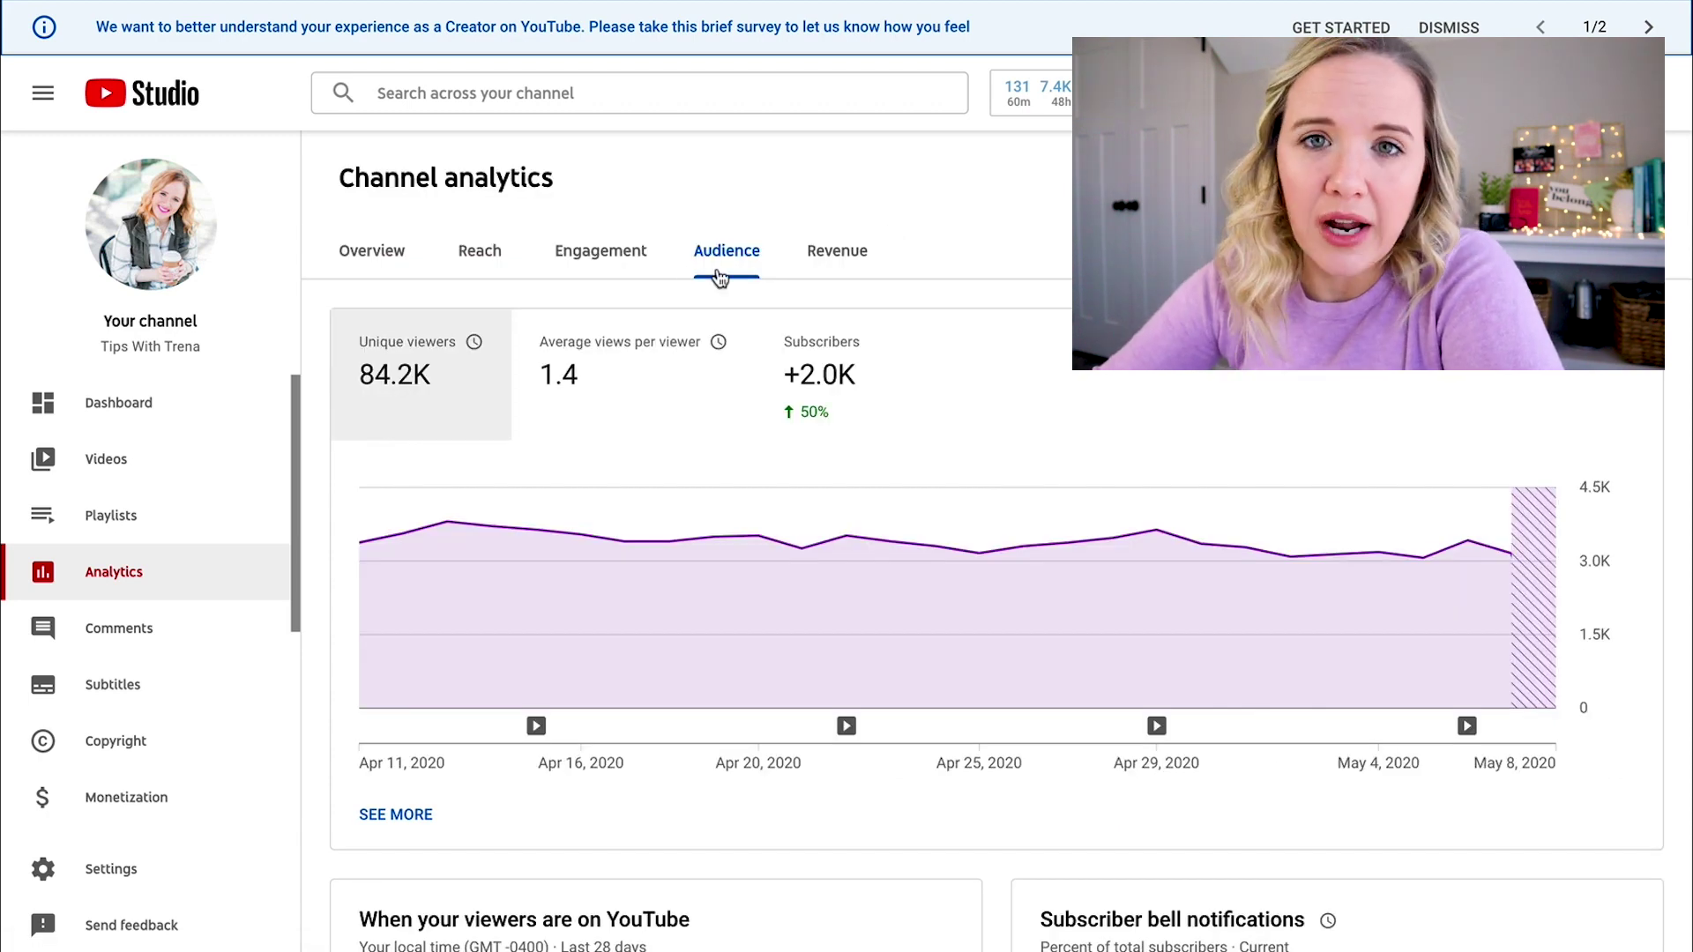
scroll(720, 277, "down", 1)
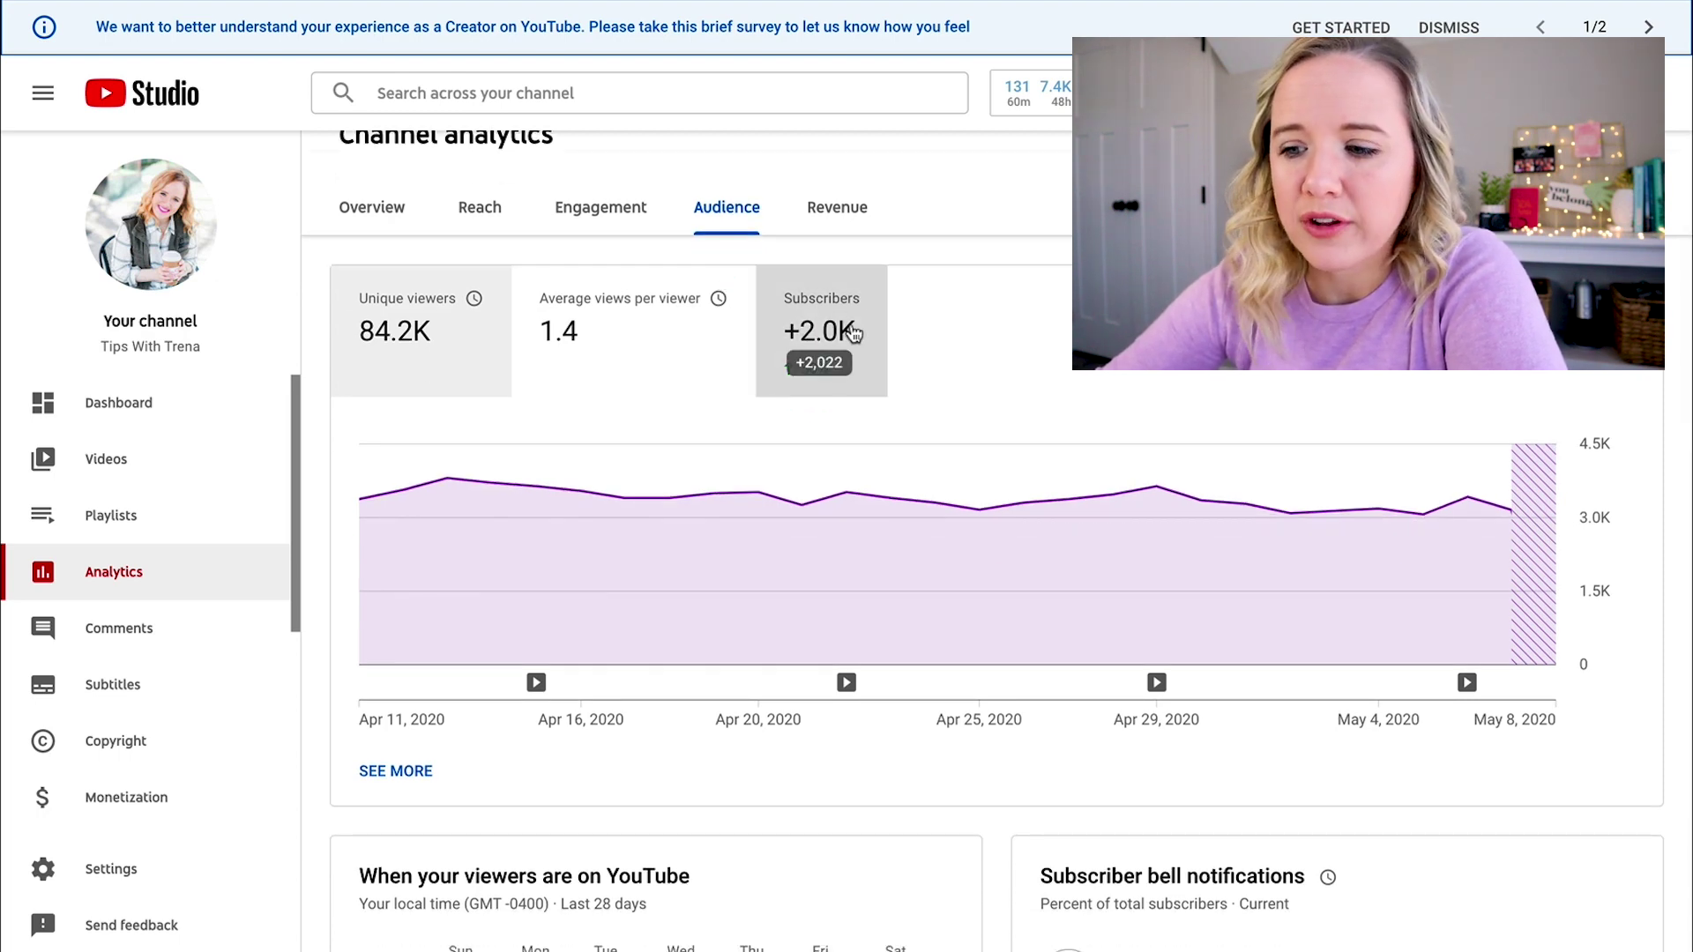
scroll(852, 333, "down", 5)
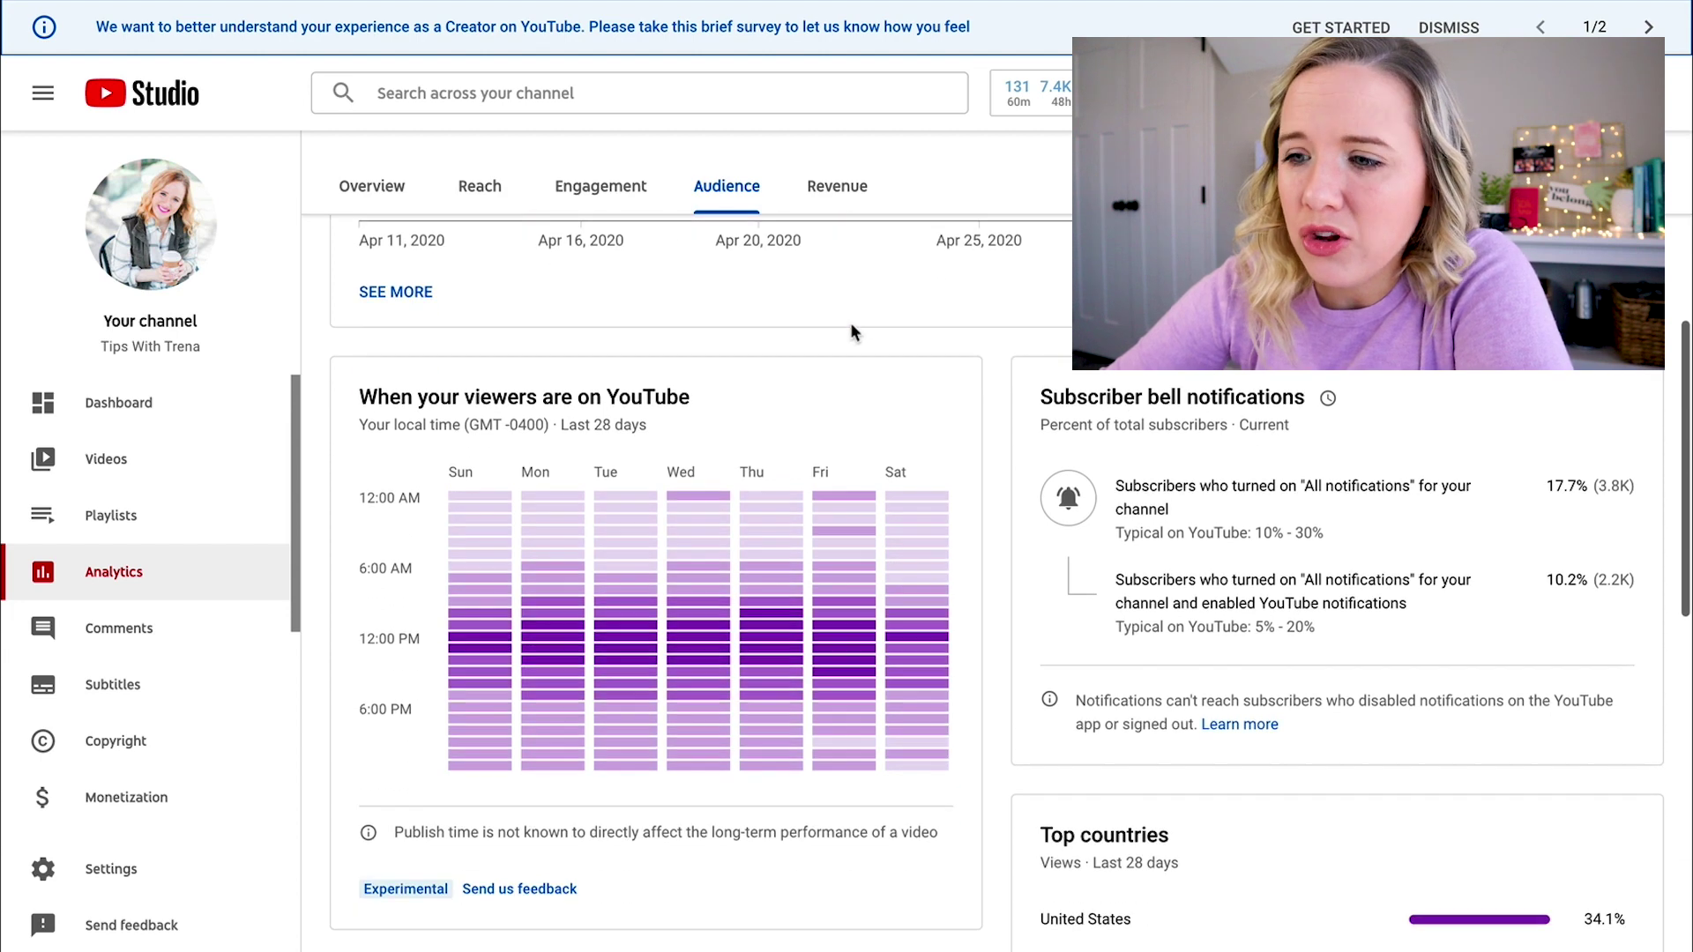
scroll(850, 332, "down", 1)
mouse_move(438, 340)
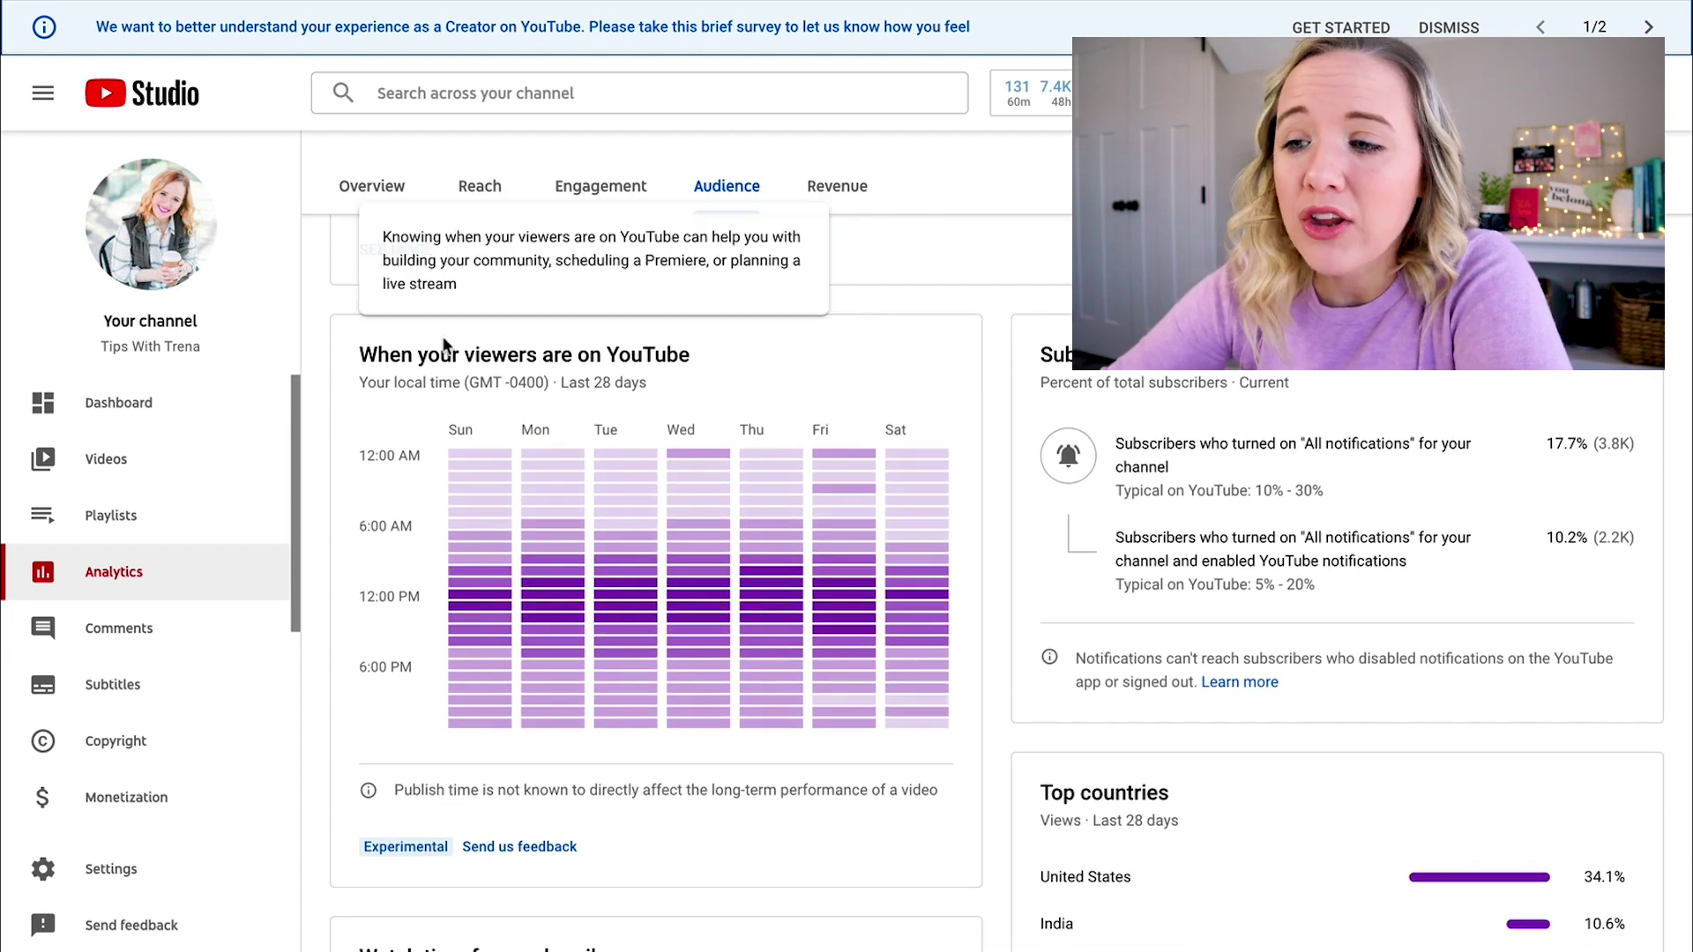
scroll(777, 381, "down", 1)
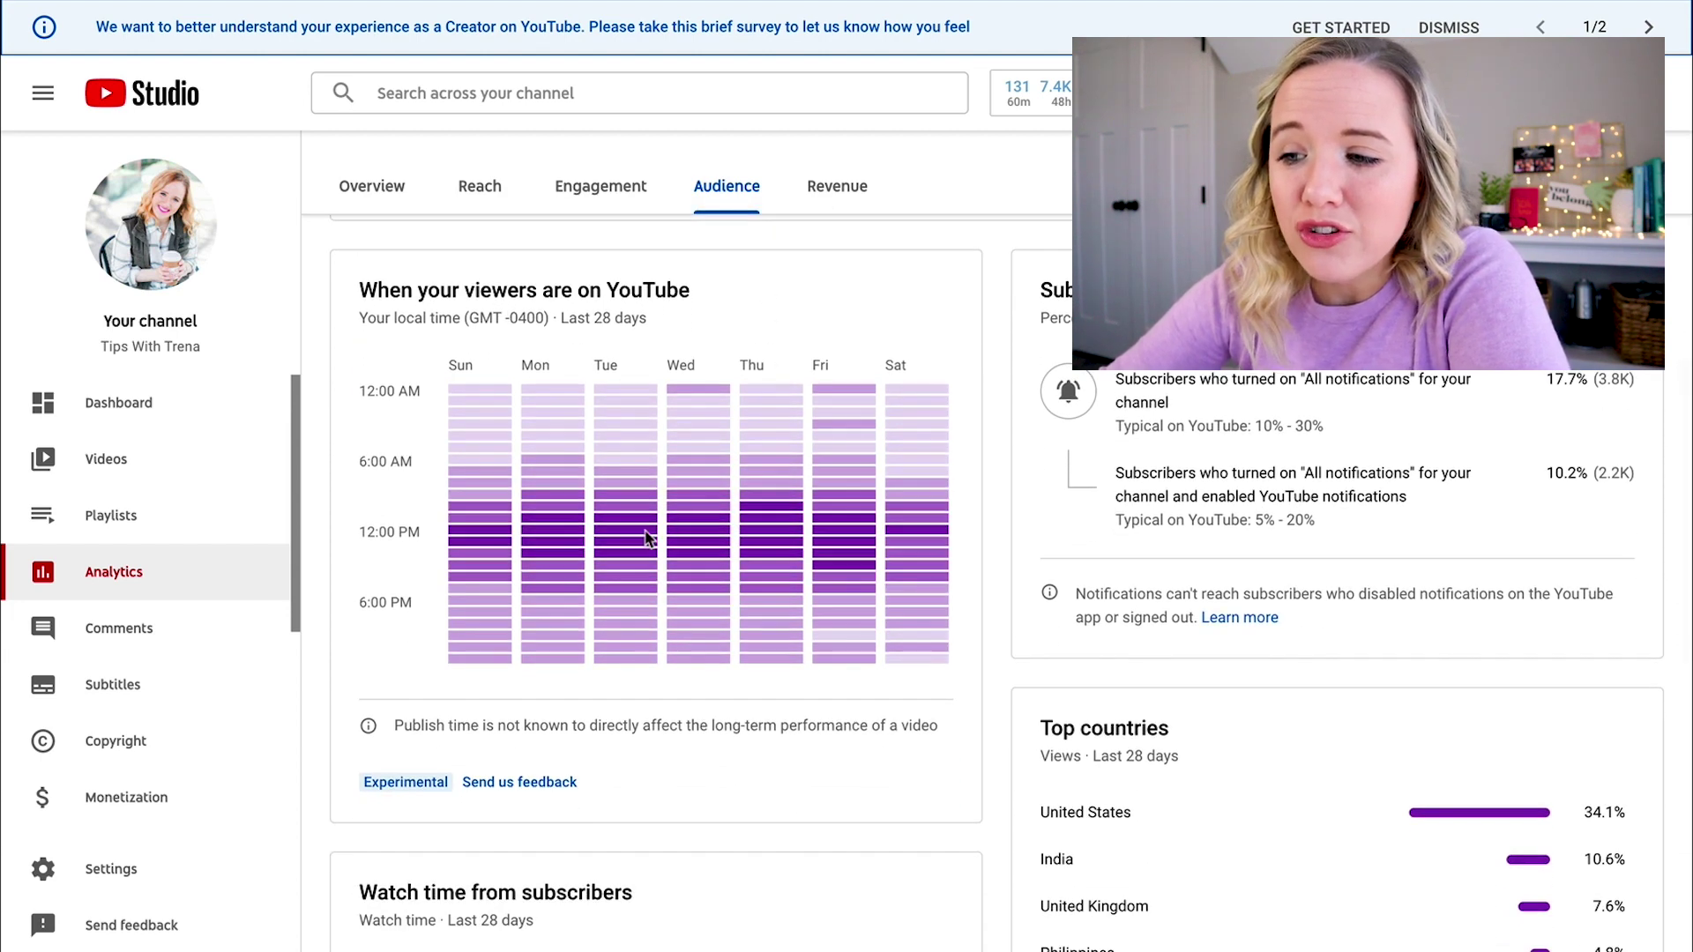
Examine viewer activity around midday on Sunday and Wednesday in the heatmap, plus the subscriber watch time and age and gender reports.
mouse_move(617, 538)
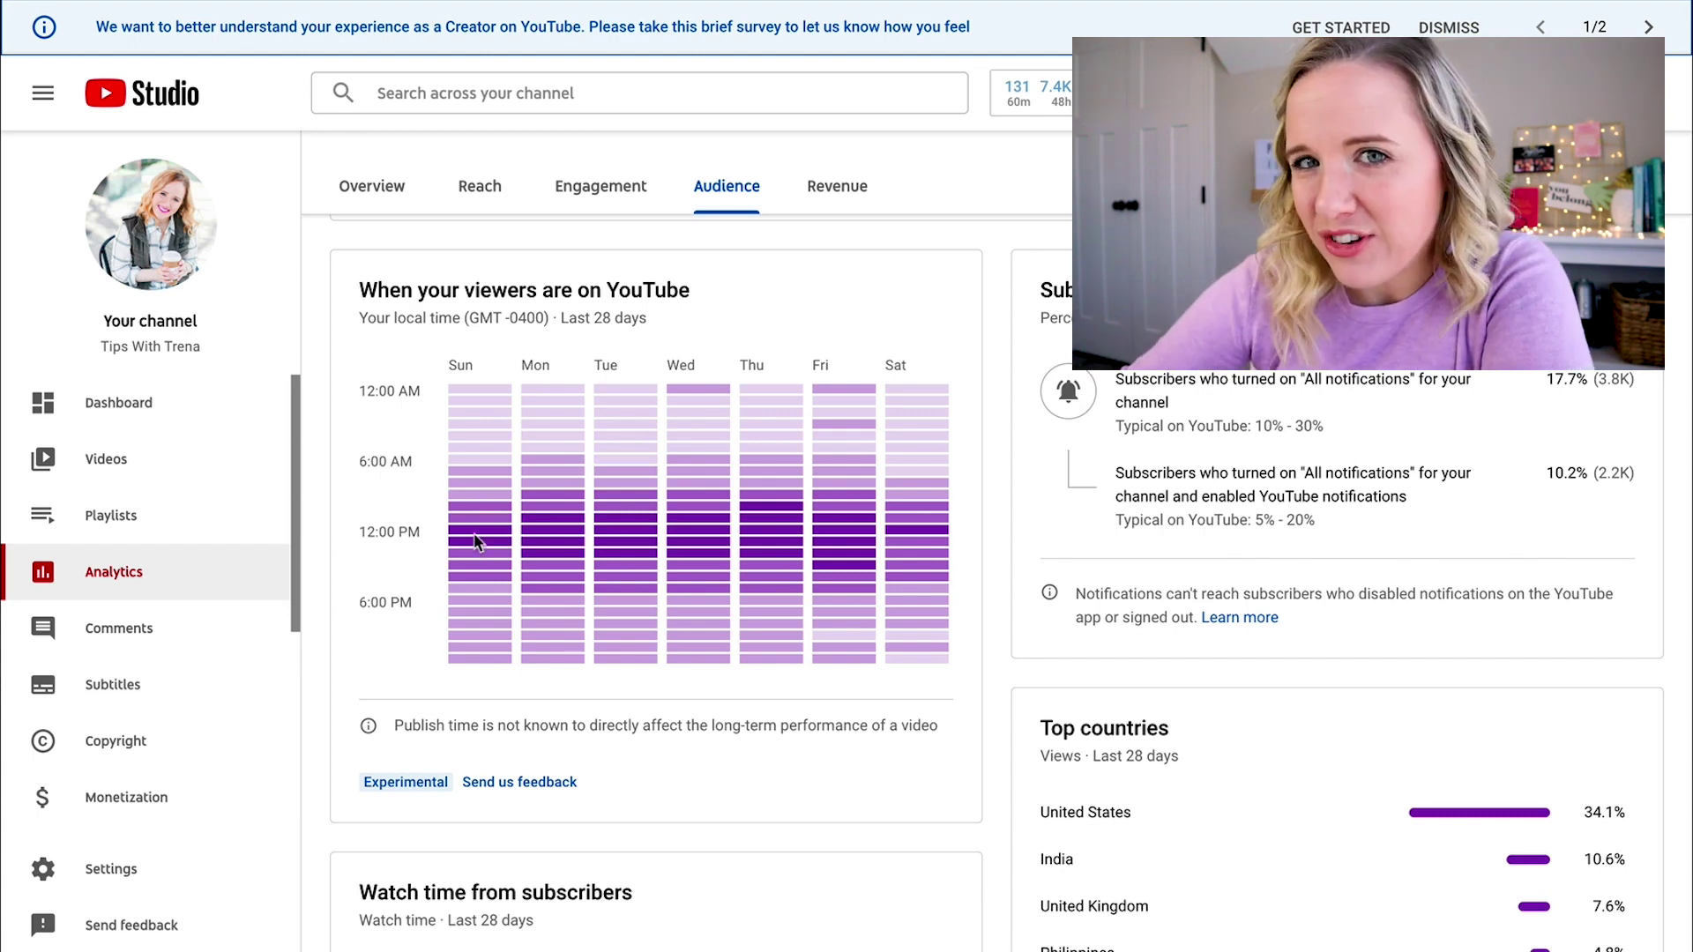
mouse_move(474, 525)
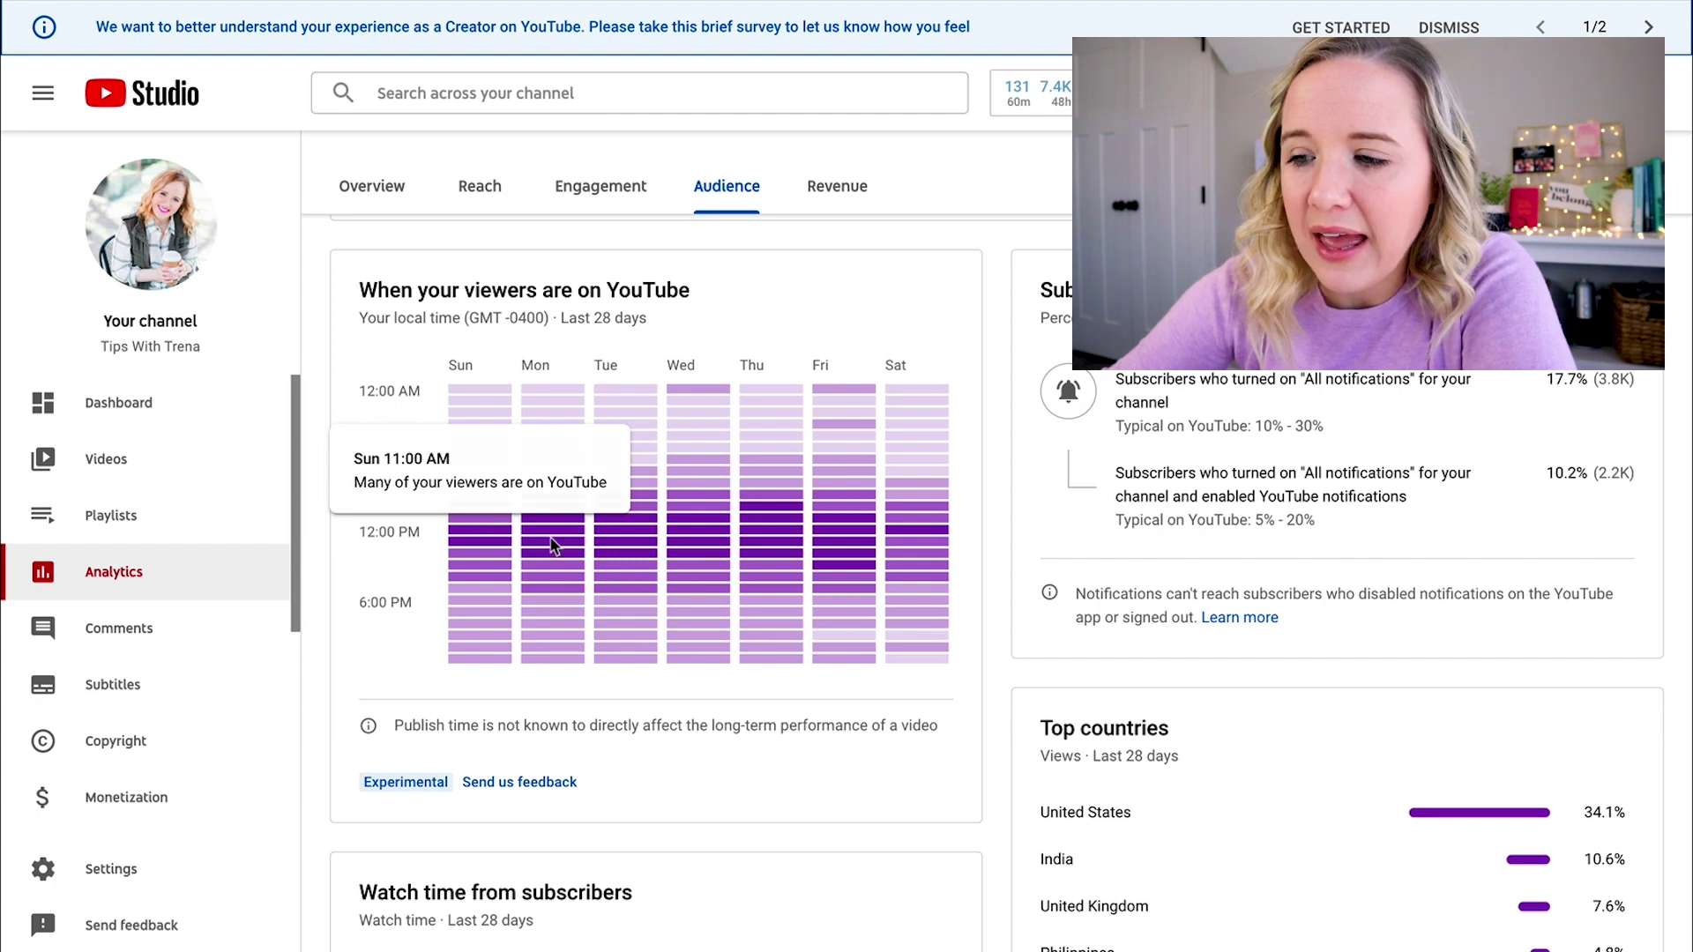
mouse_move(705, 513)
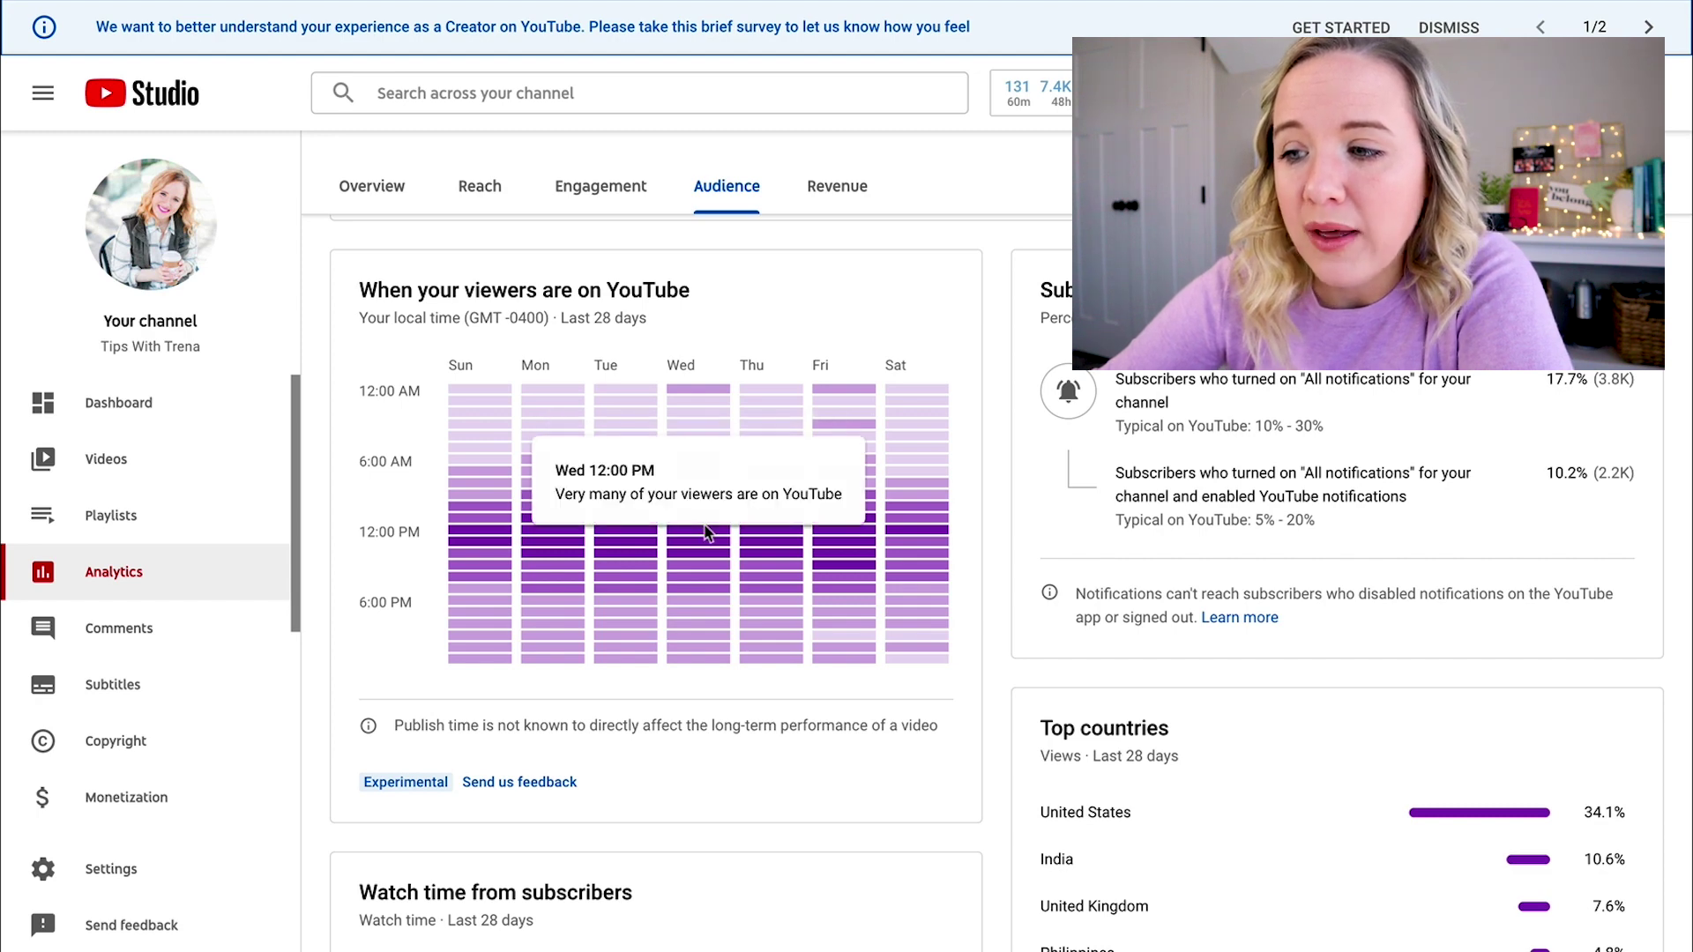
mouse_move(706, 562)
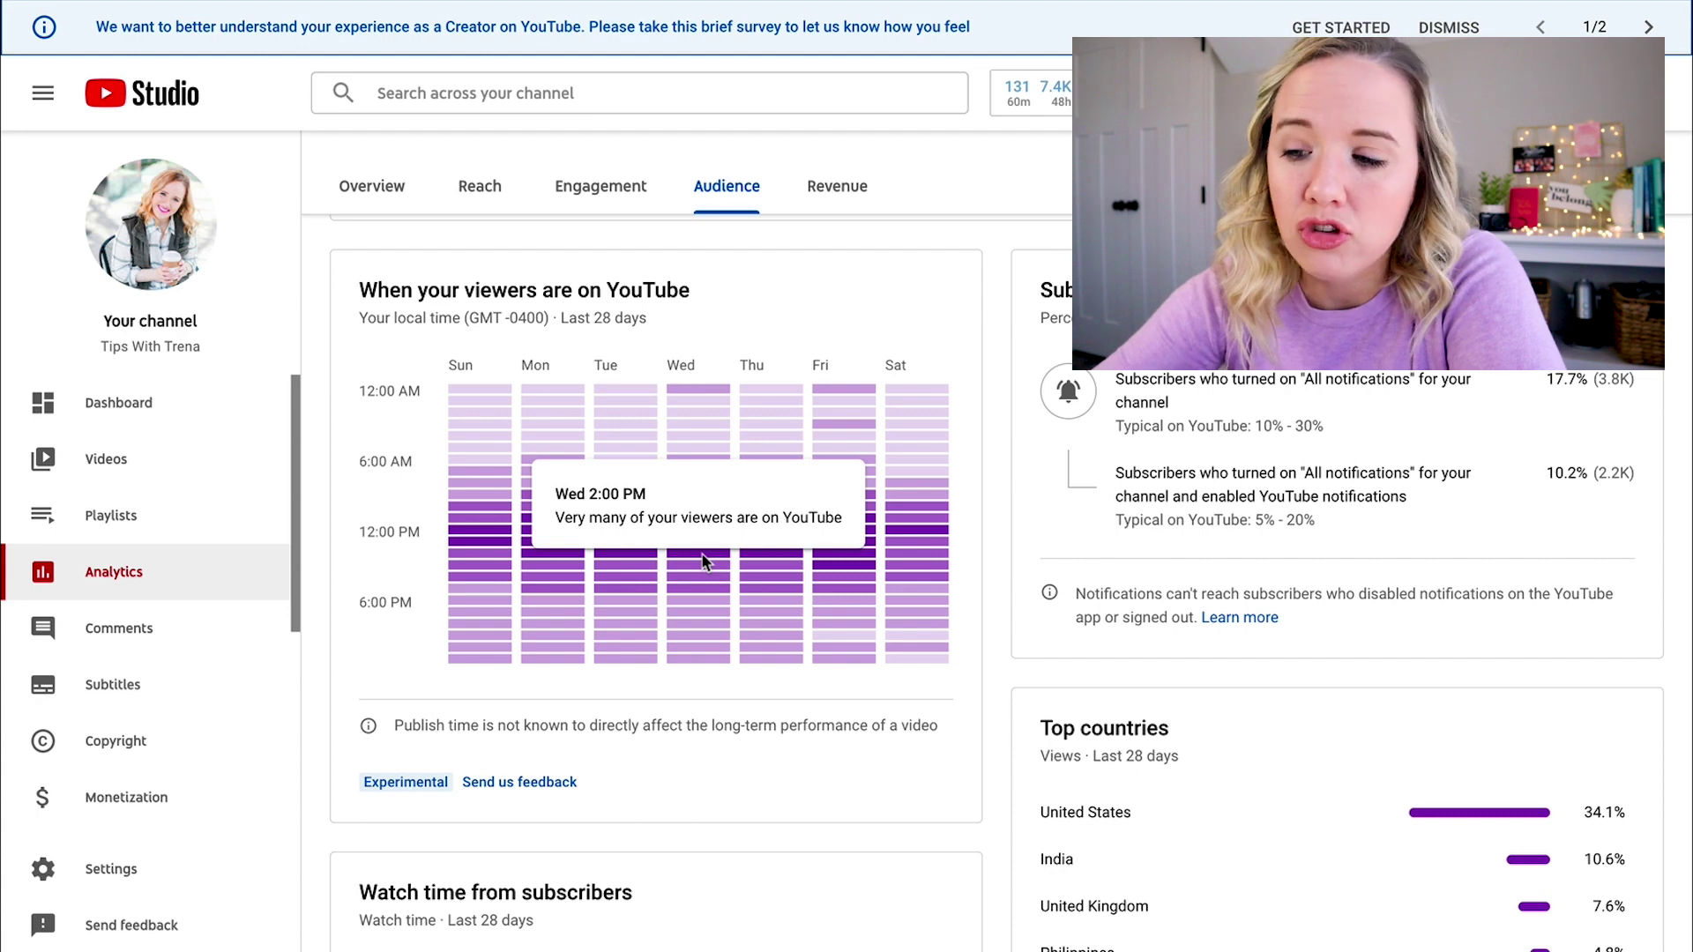
scroll(1019, 523, "down", 6)
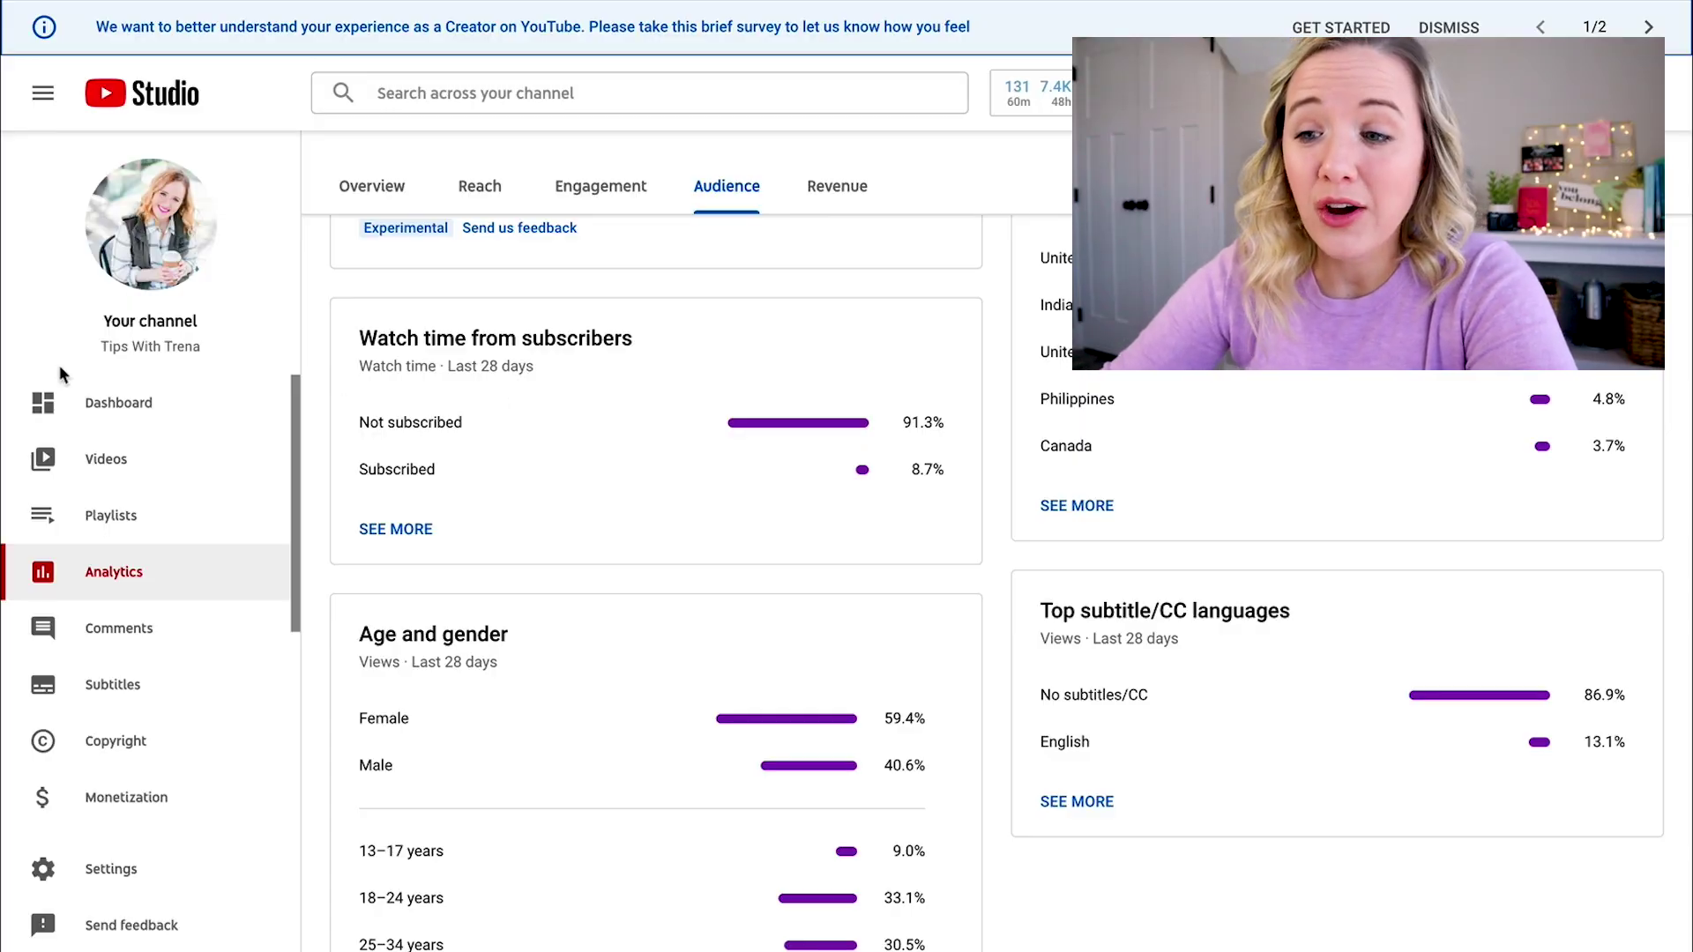
From the channel's videos, open the analytics of "7 FREE WAYS To Promote Your YouTube Videos" and compare its views with typical performance.
left_click(123, 467)
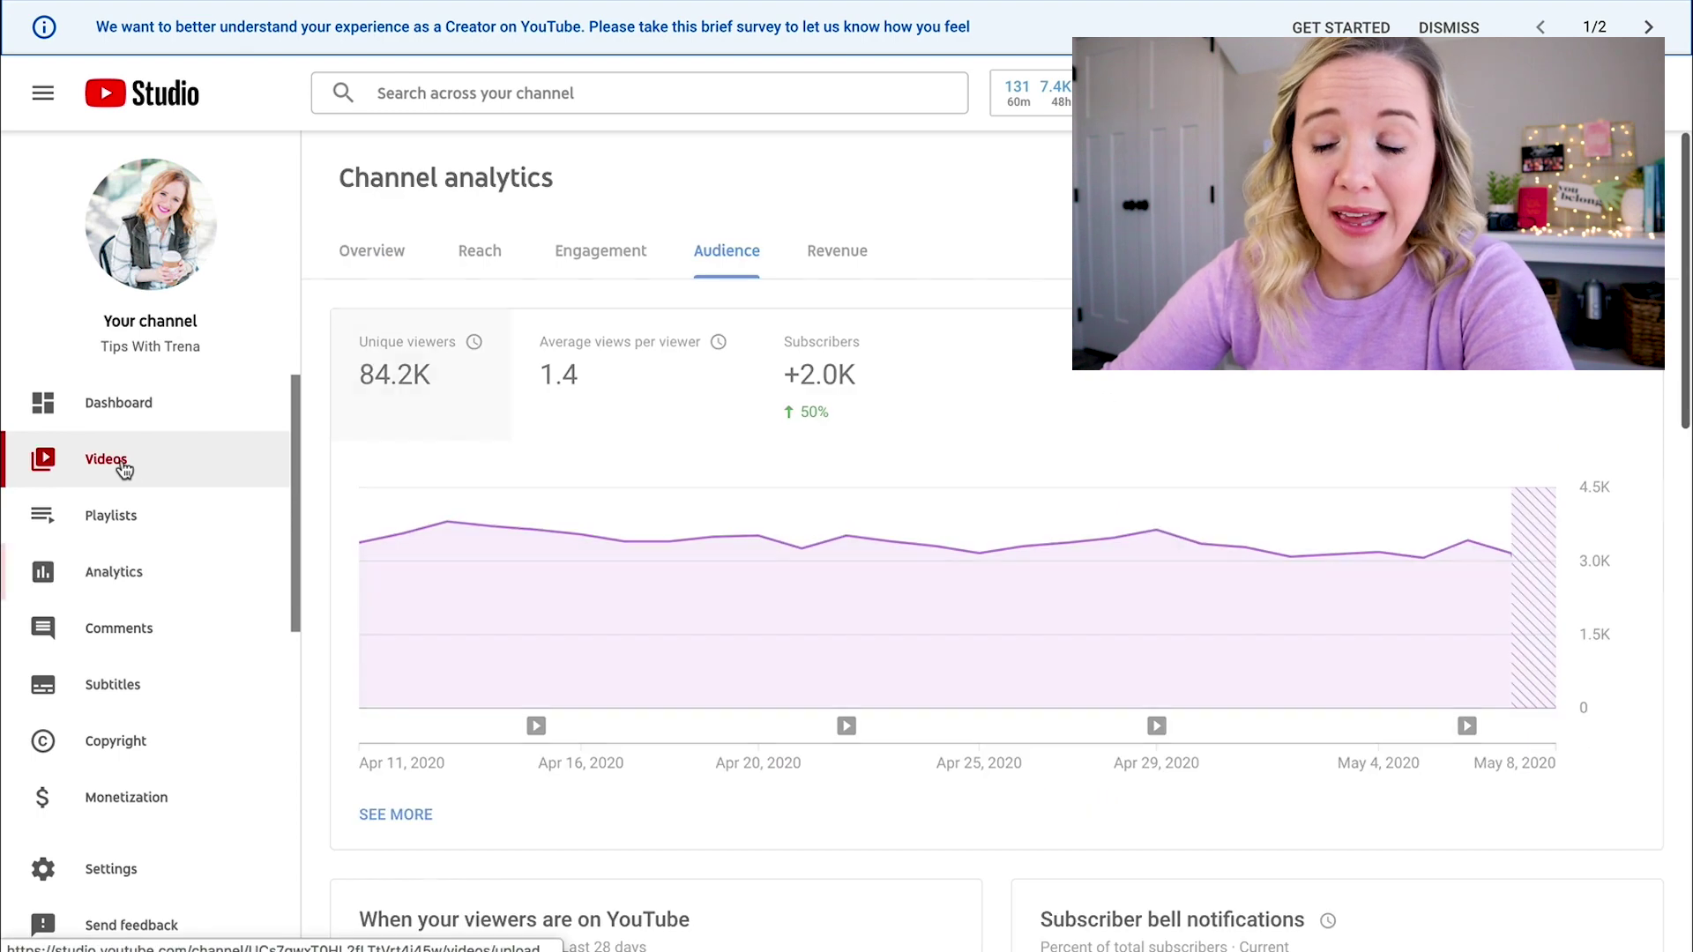
mouse_move(625, 423)
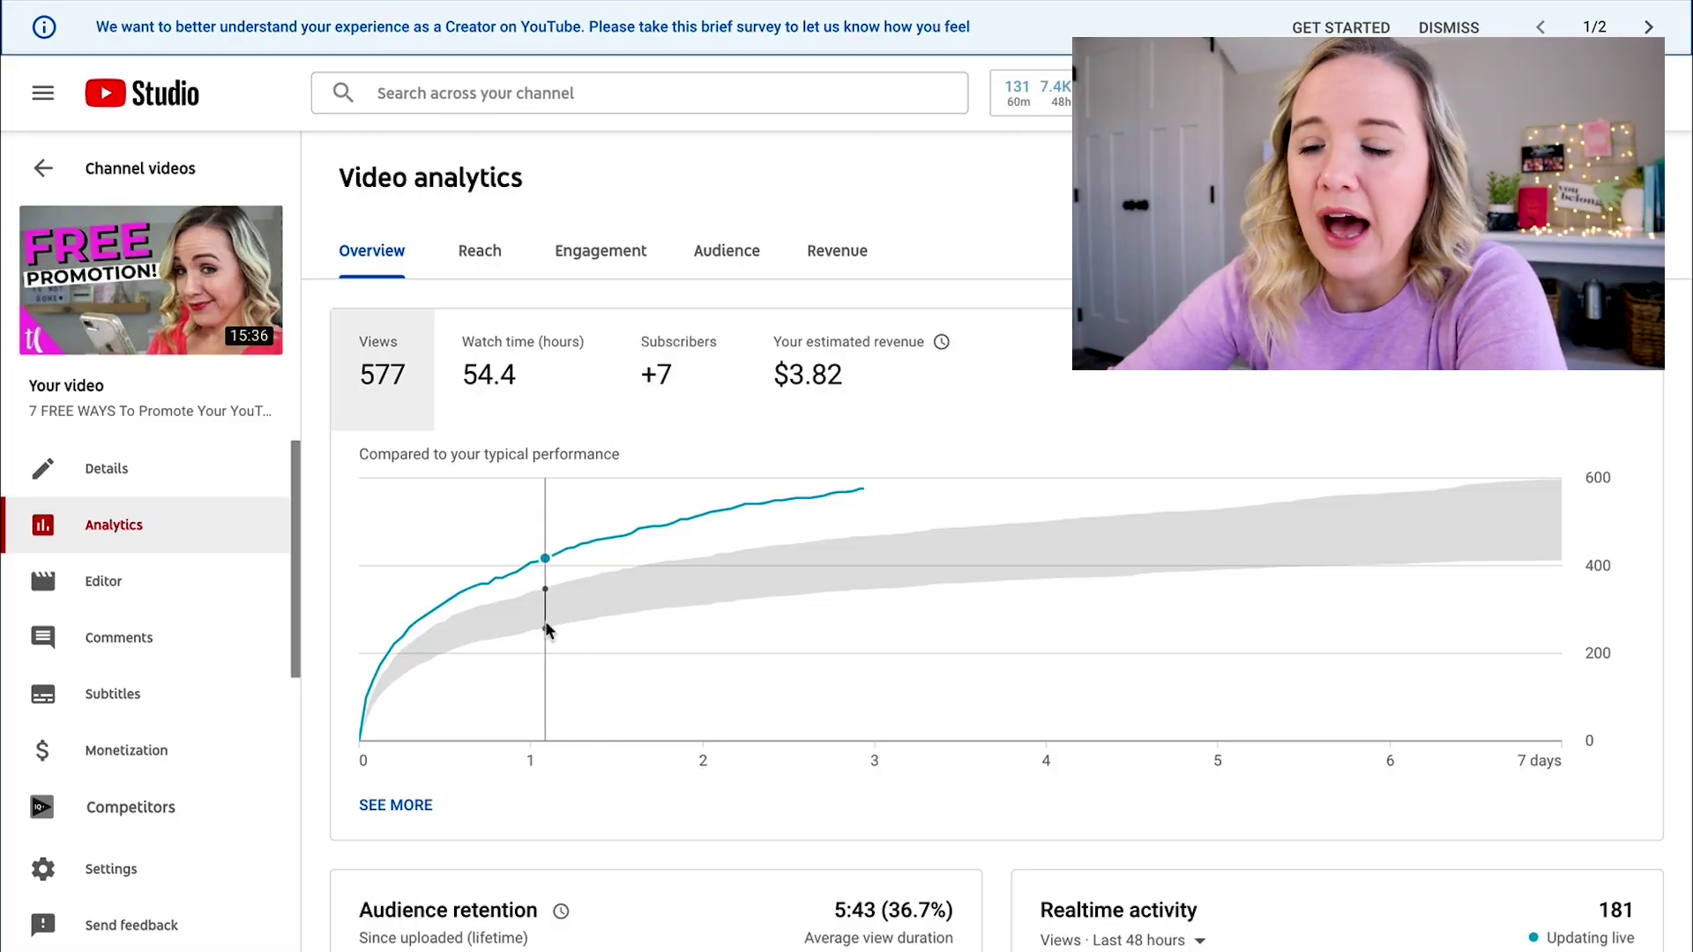
mouse_move(546, 626)
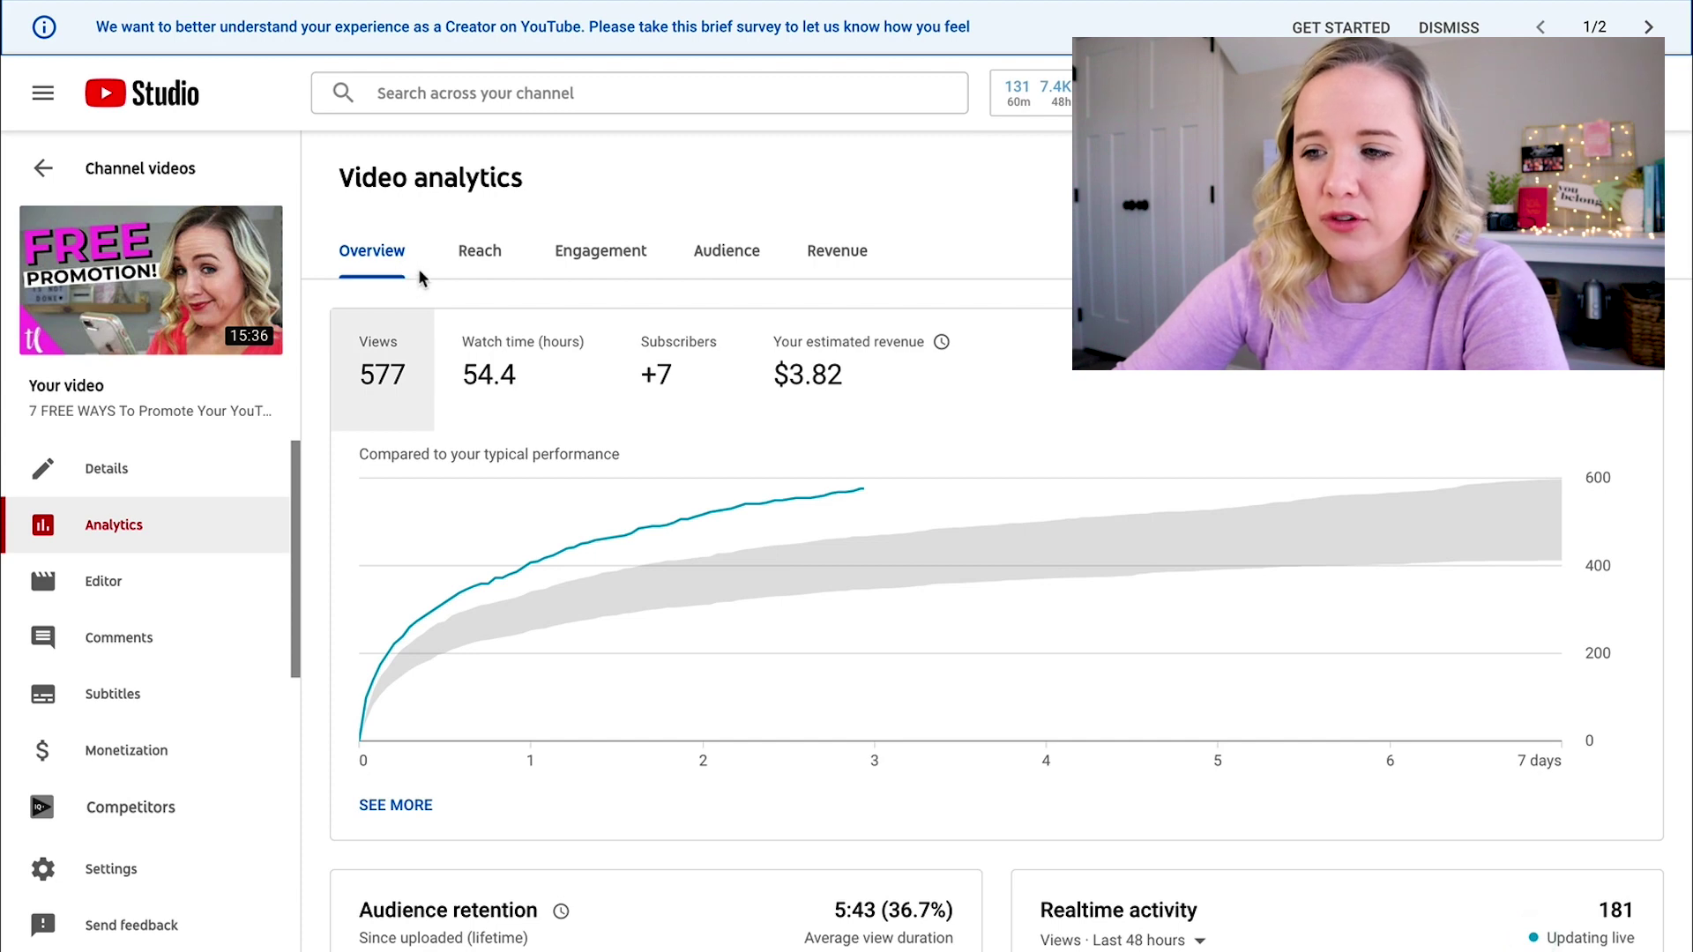
Check the video's audience retention graph near the 3:09 mark and open the detailed Audience retention report.
scroll(829, 474, "down", 5)
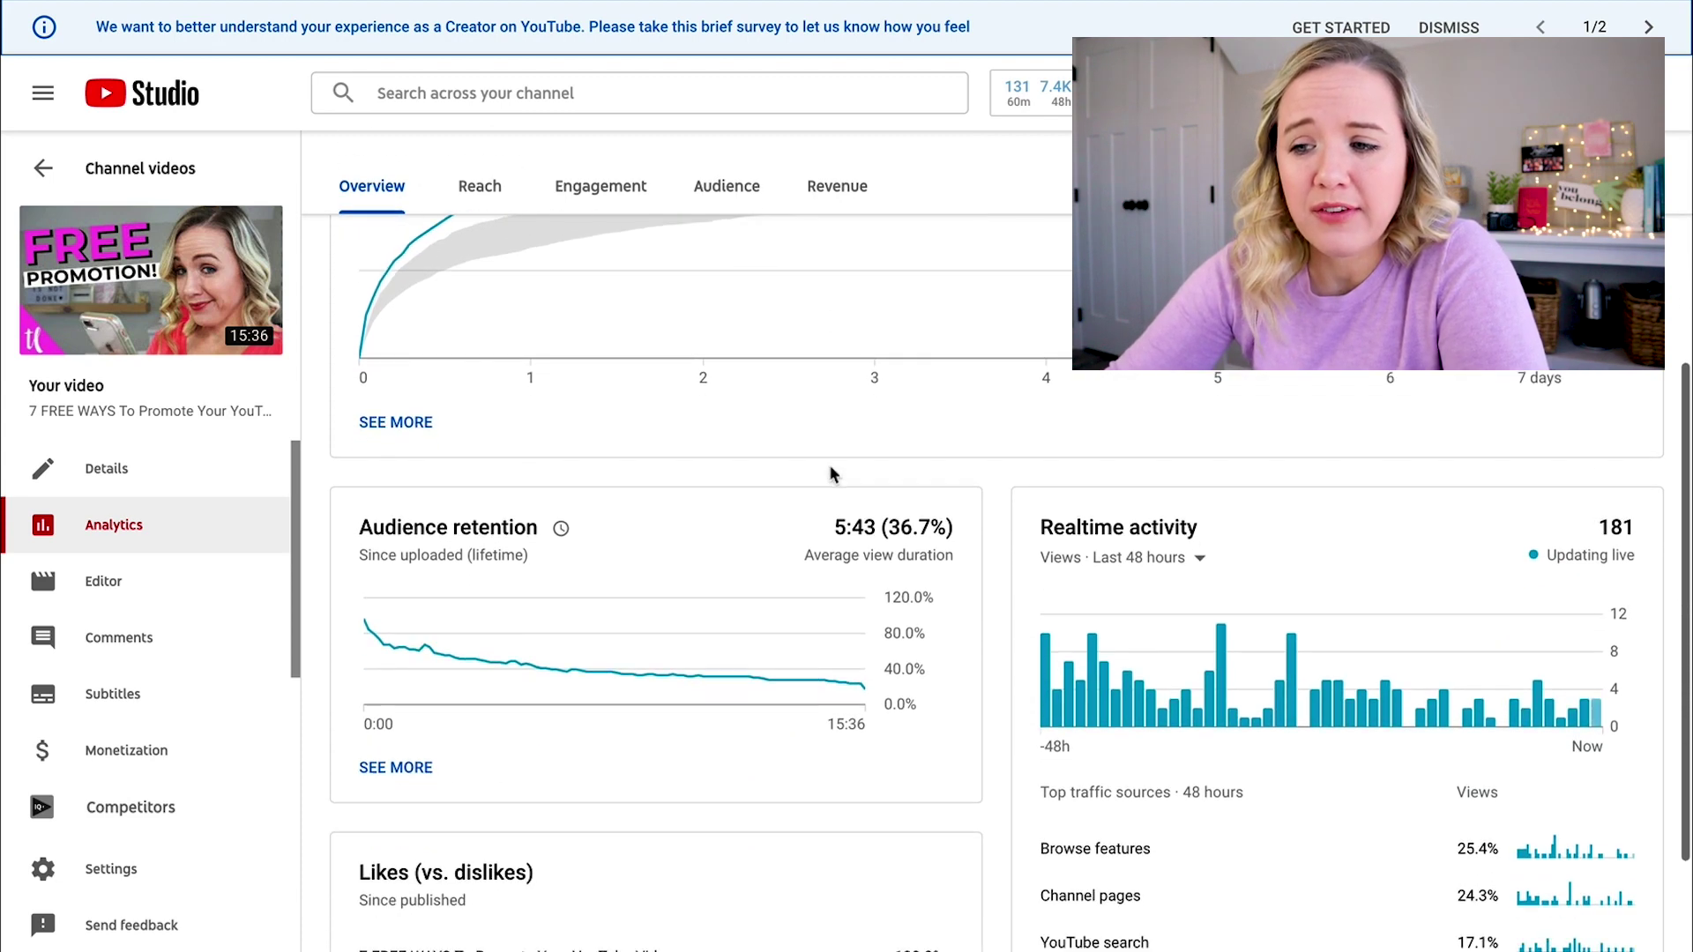
mouse_move(467, 647)
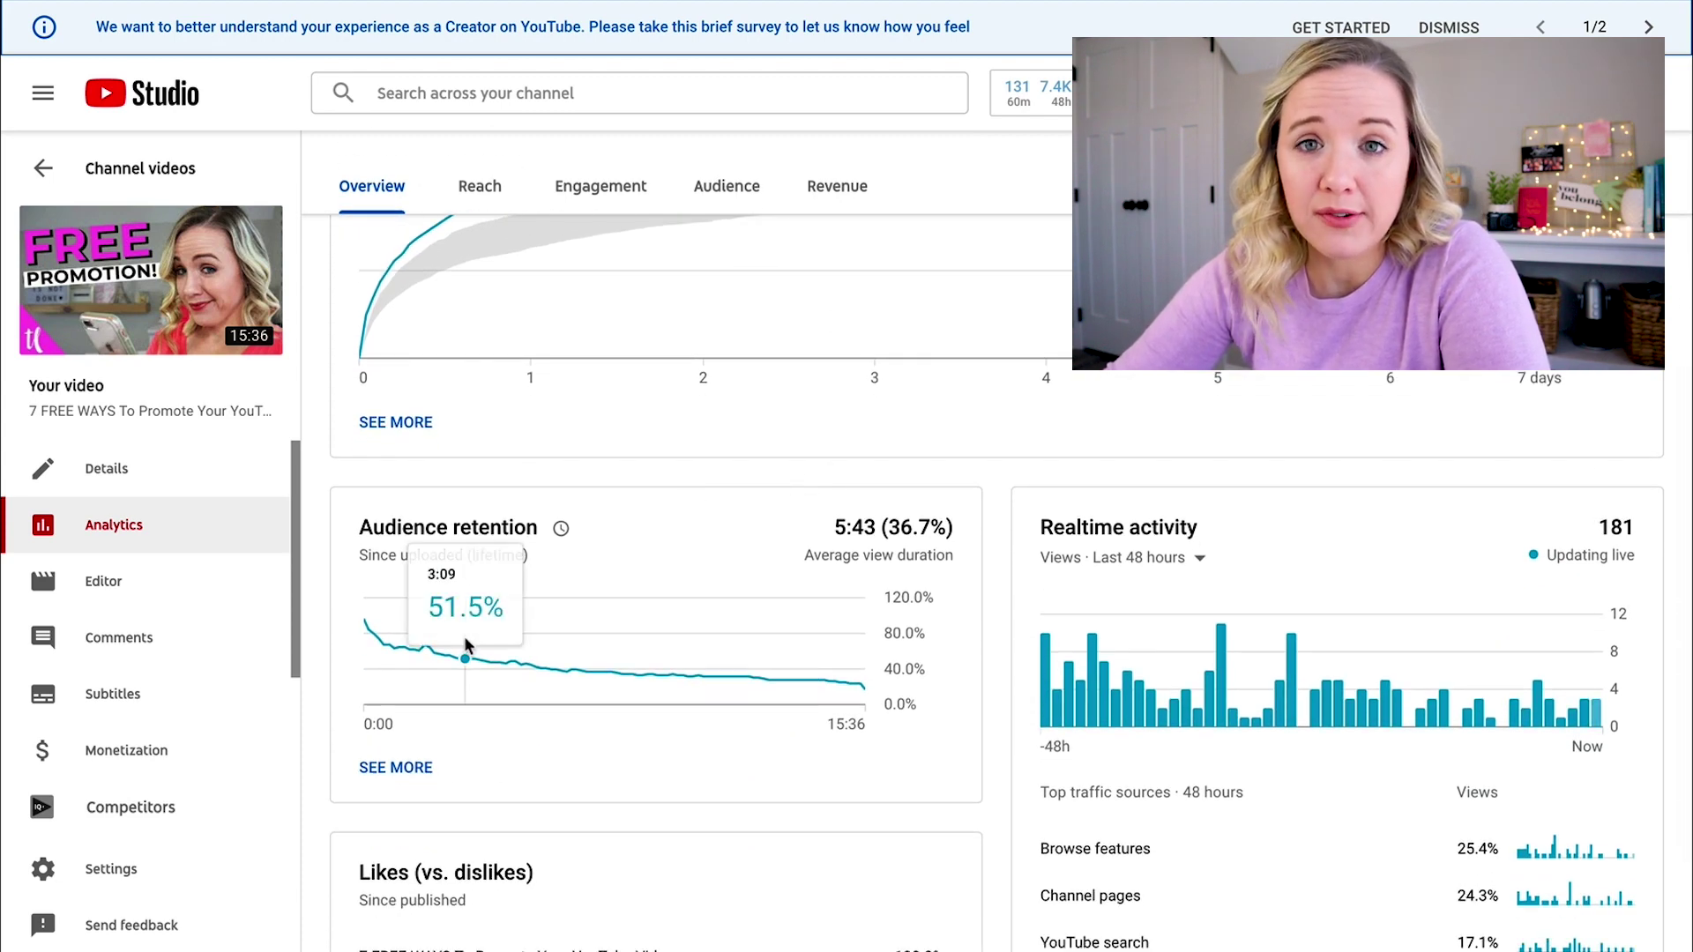
left_click(378, 783)
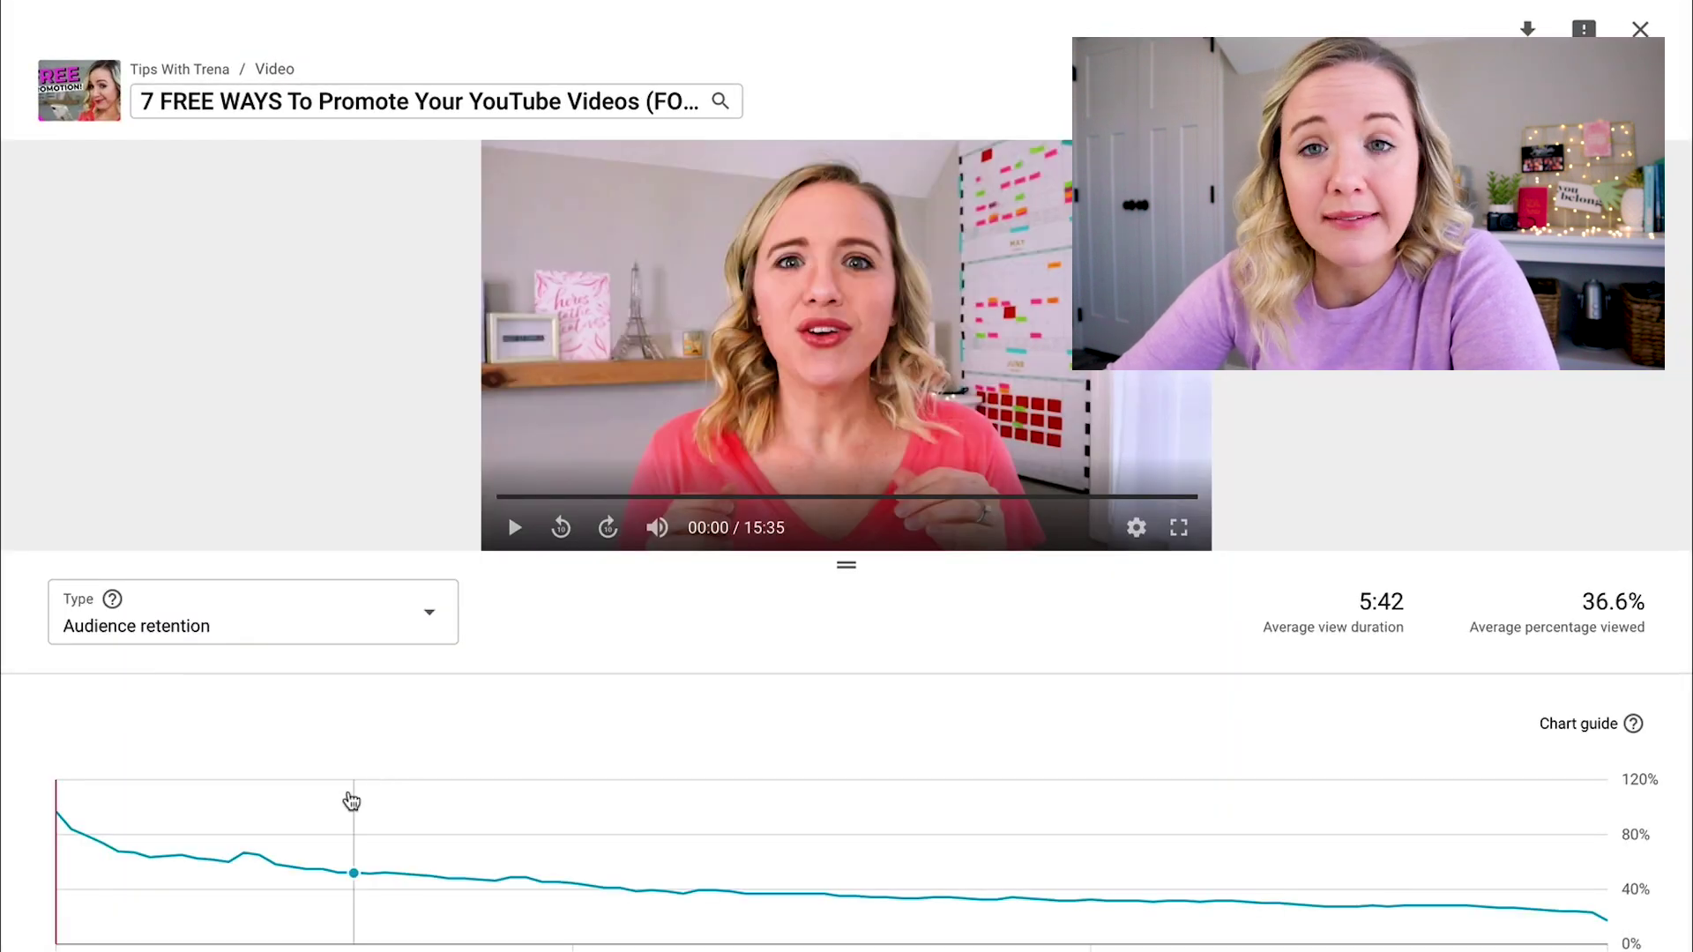
mouse_move(351, 802)
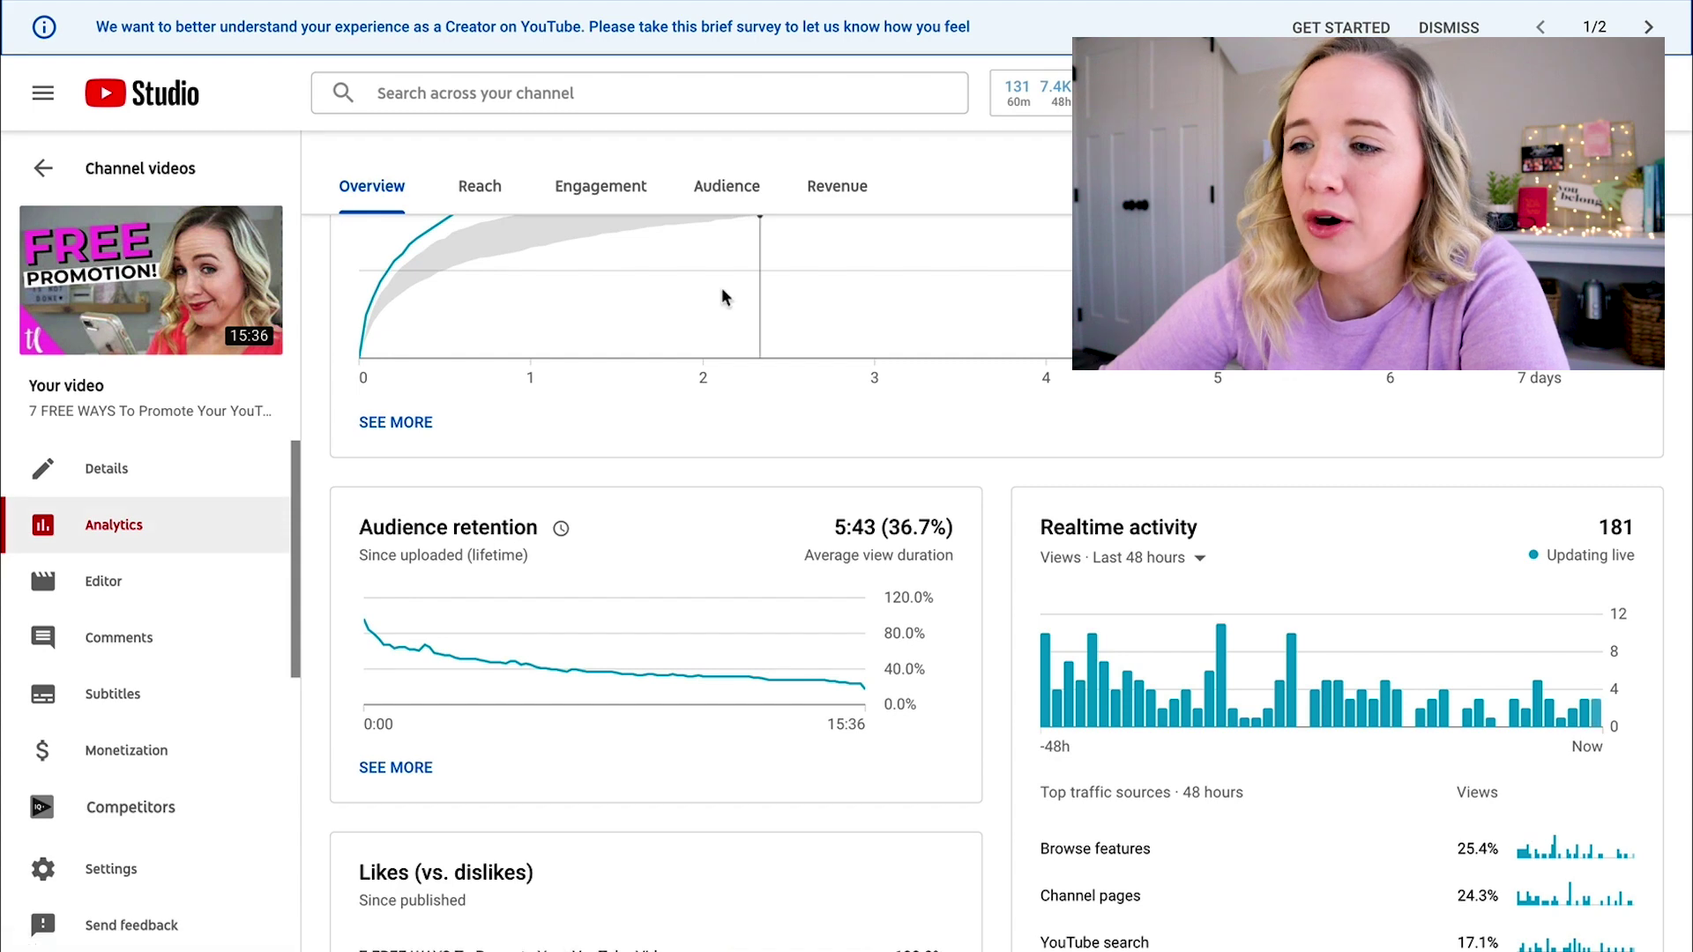
Open the video's Reach analytics, graph the impressions click-through rate, and inspect its values for the first days.
left_click(481, 187)
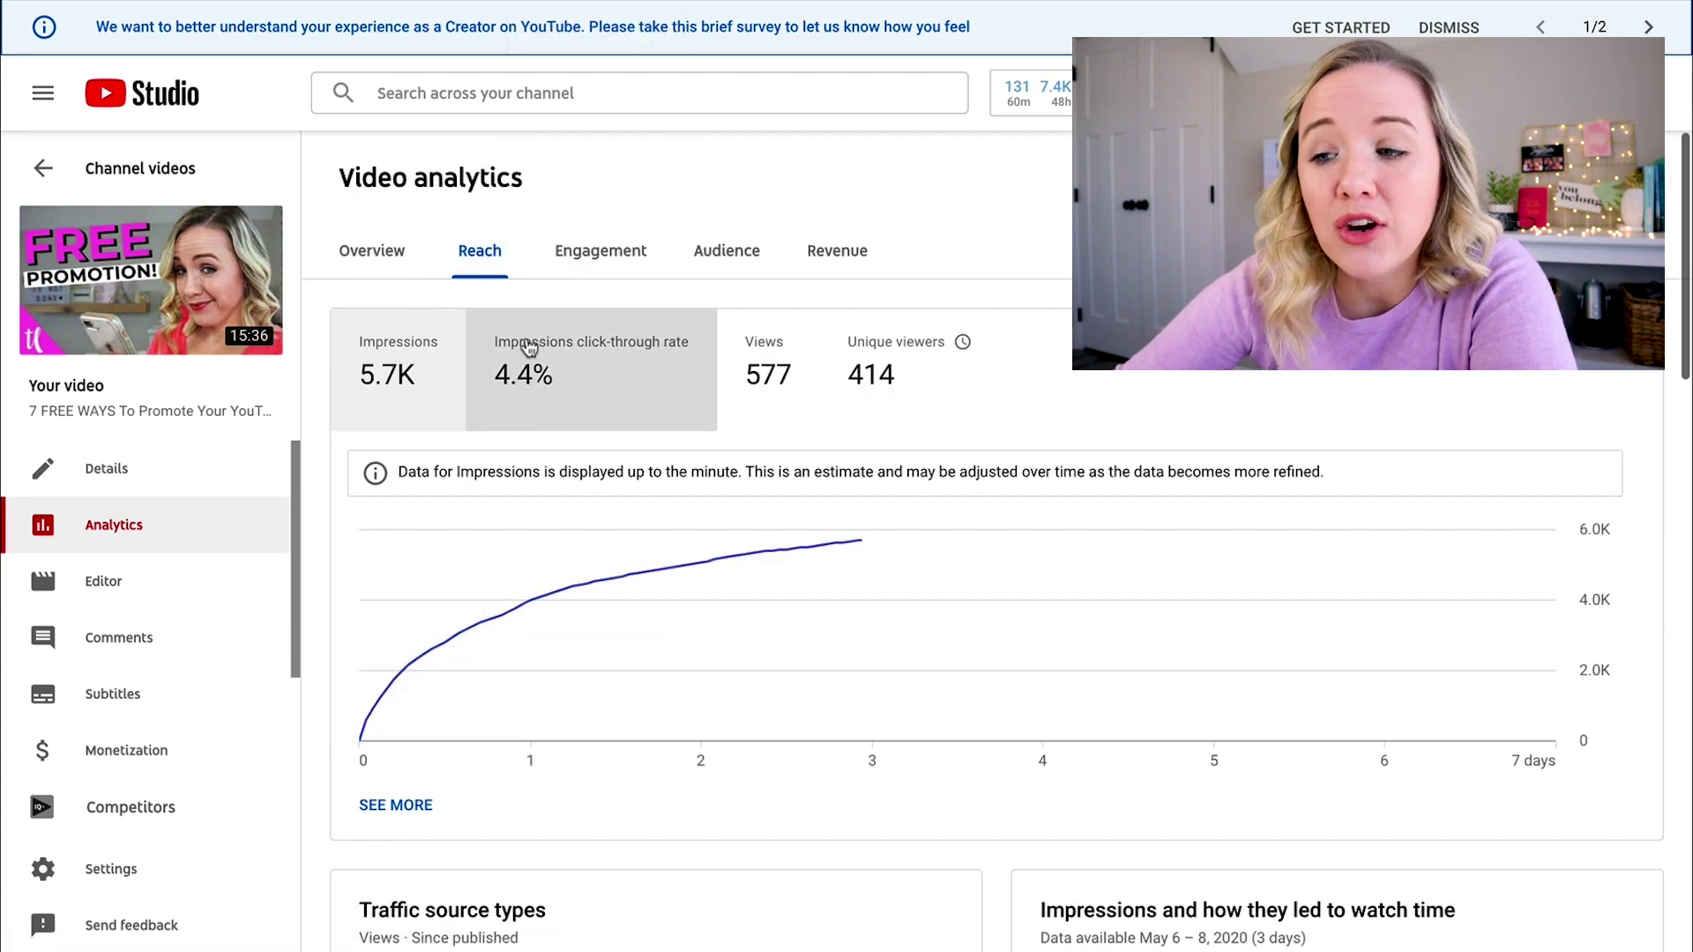
left_click(528, 384)
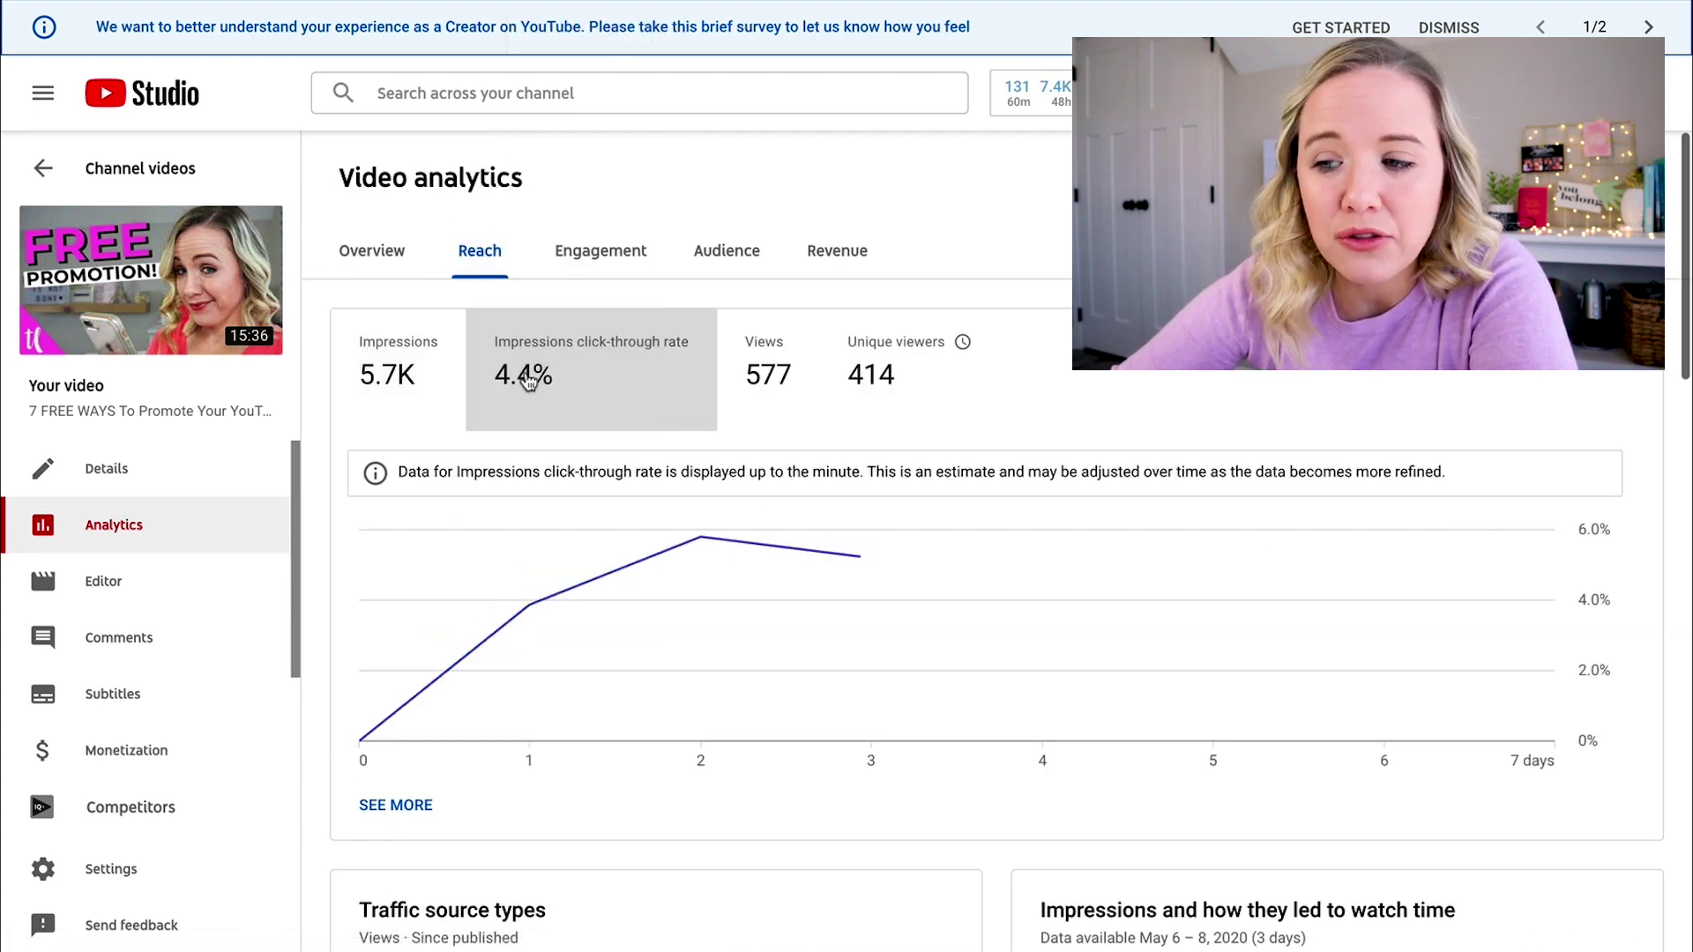
mouse_move(530, 610)
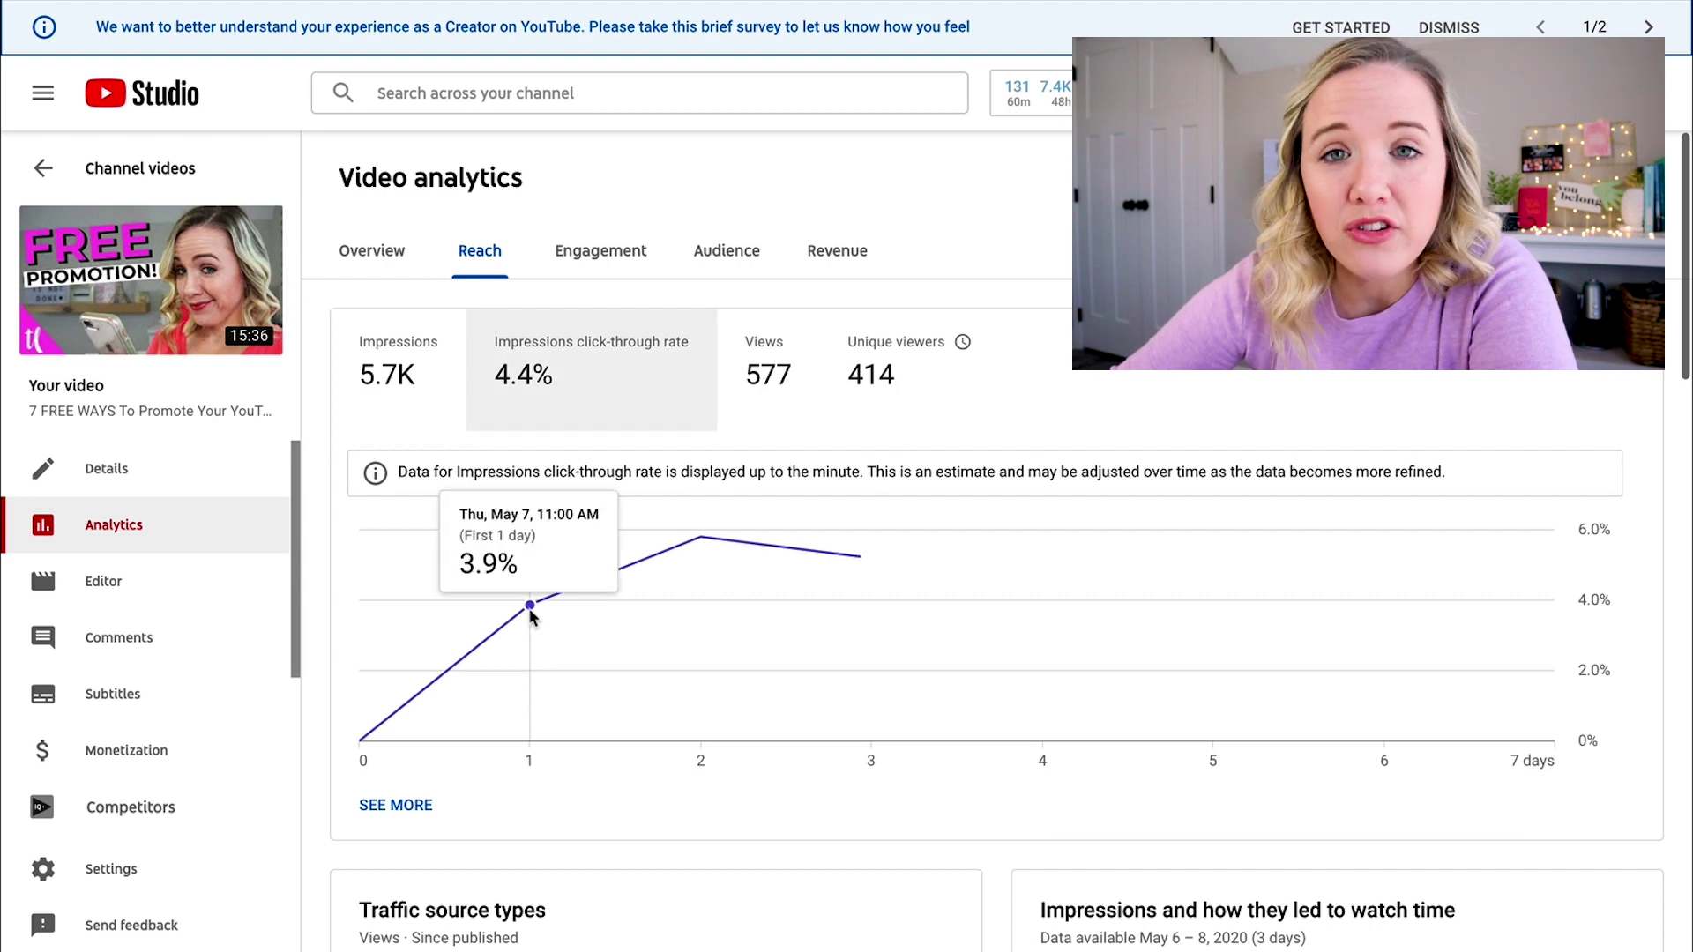
mouse_move(708, 550)
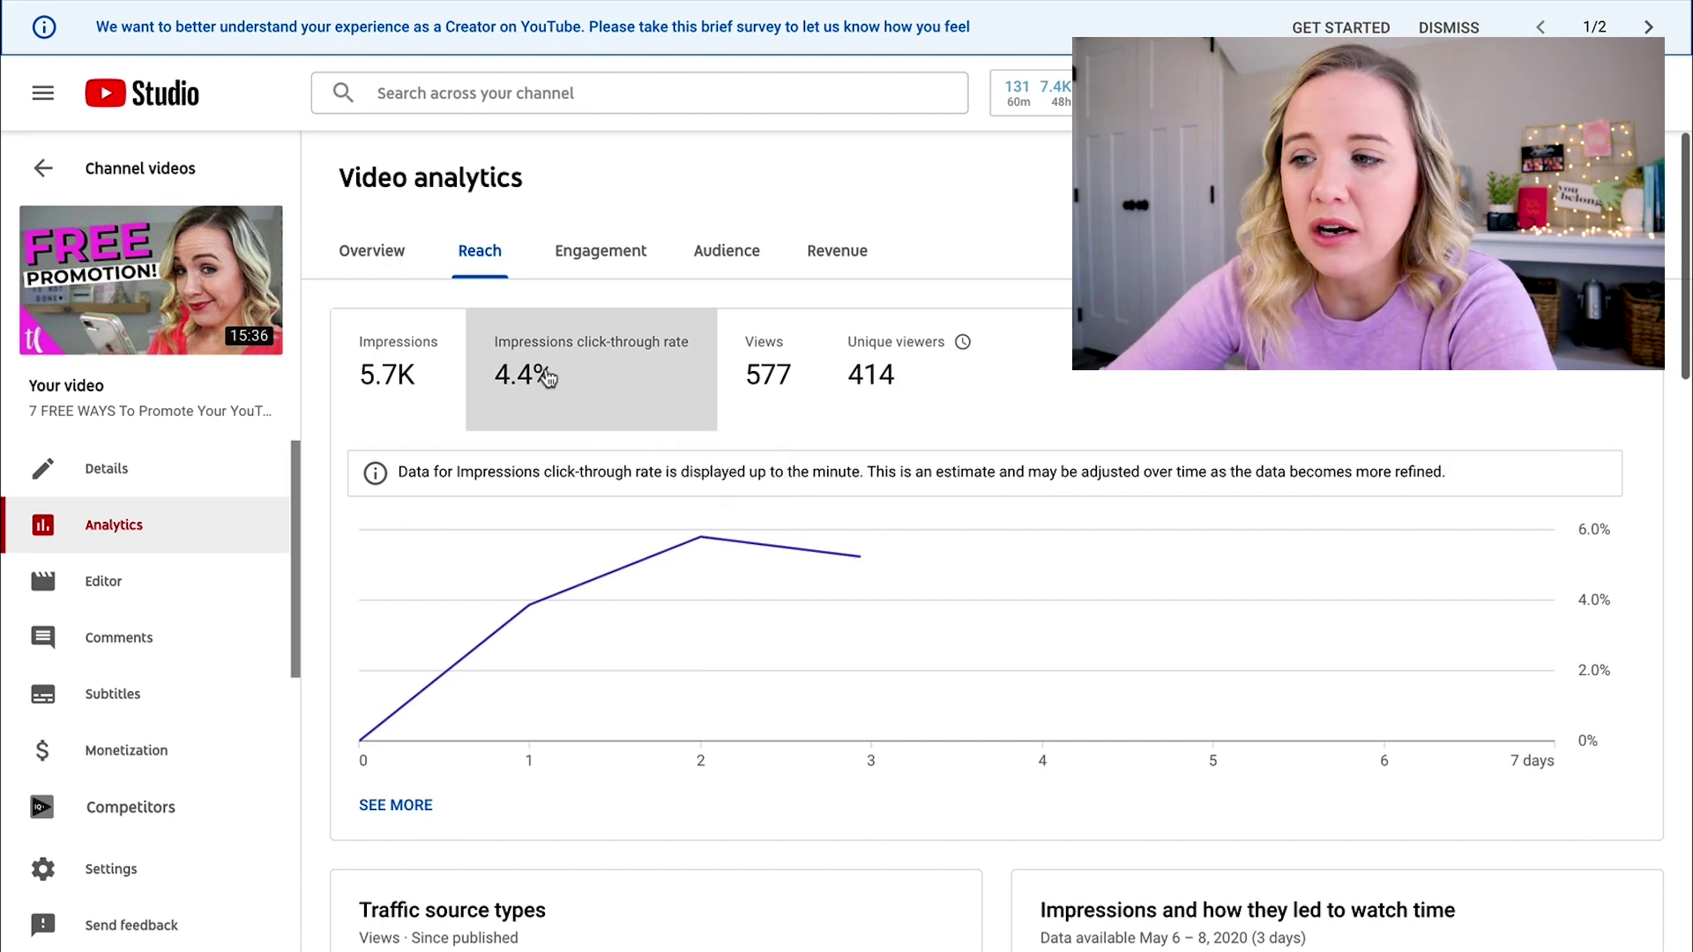
Check the share of Browse features in the video's traffic source types against the click-through rate for the first 2 days.
scroll(546, 378, "down", 5)
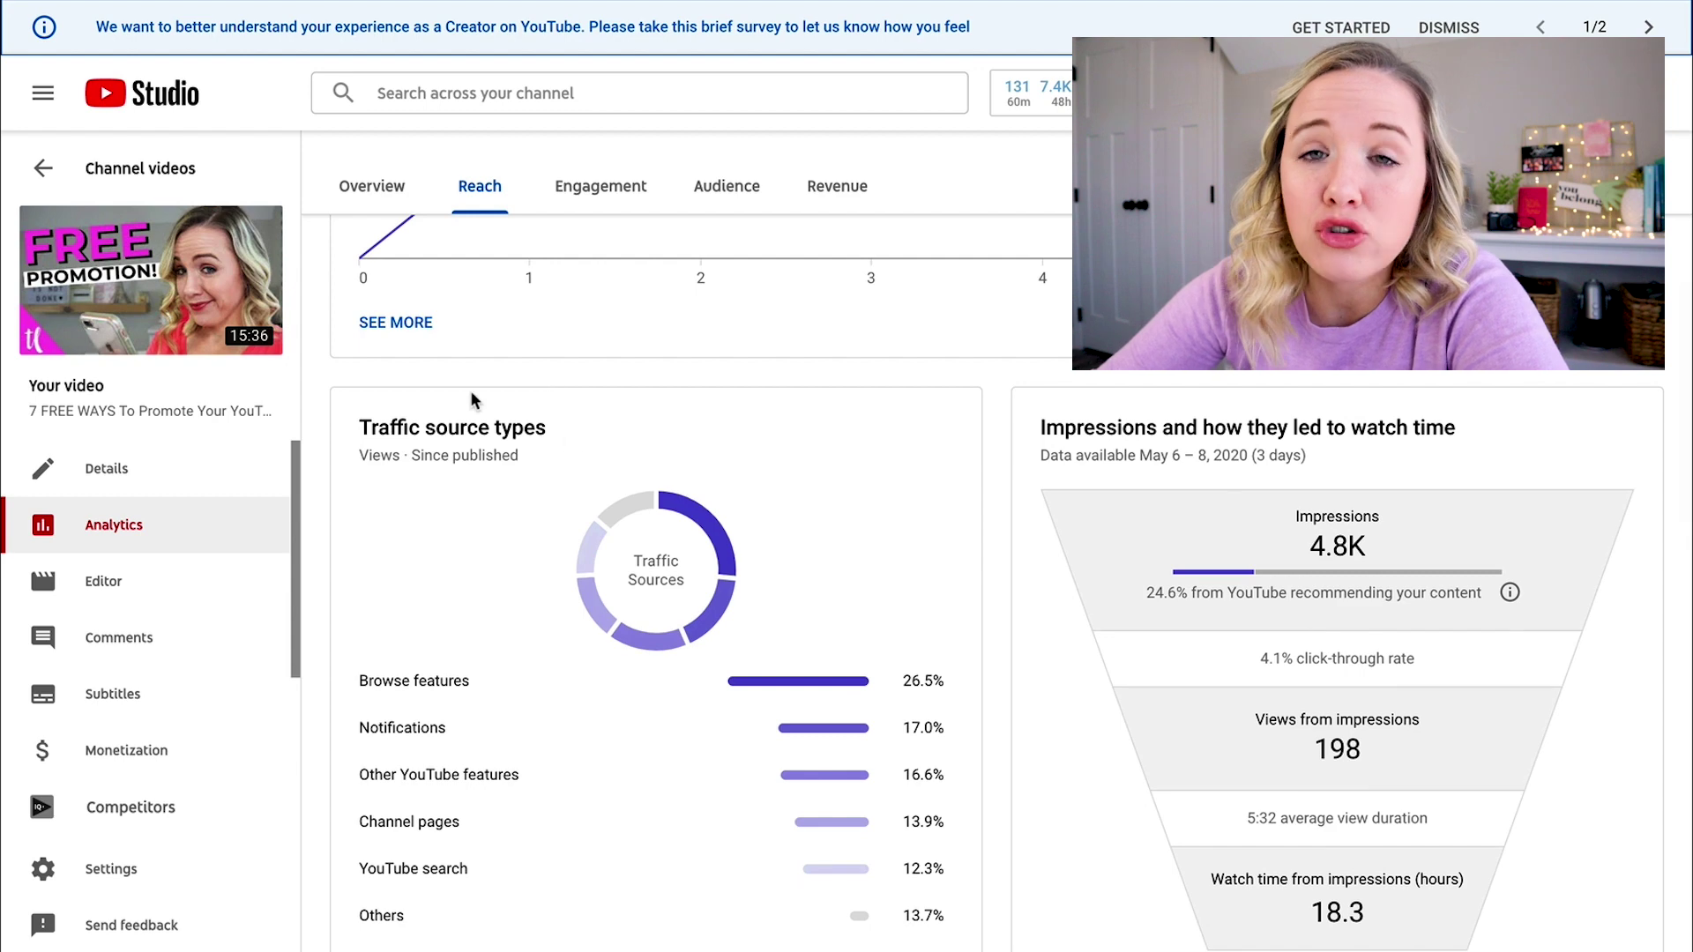
scroll(400, 522, "down", 1)
mouse_move(366, 615)
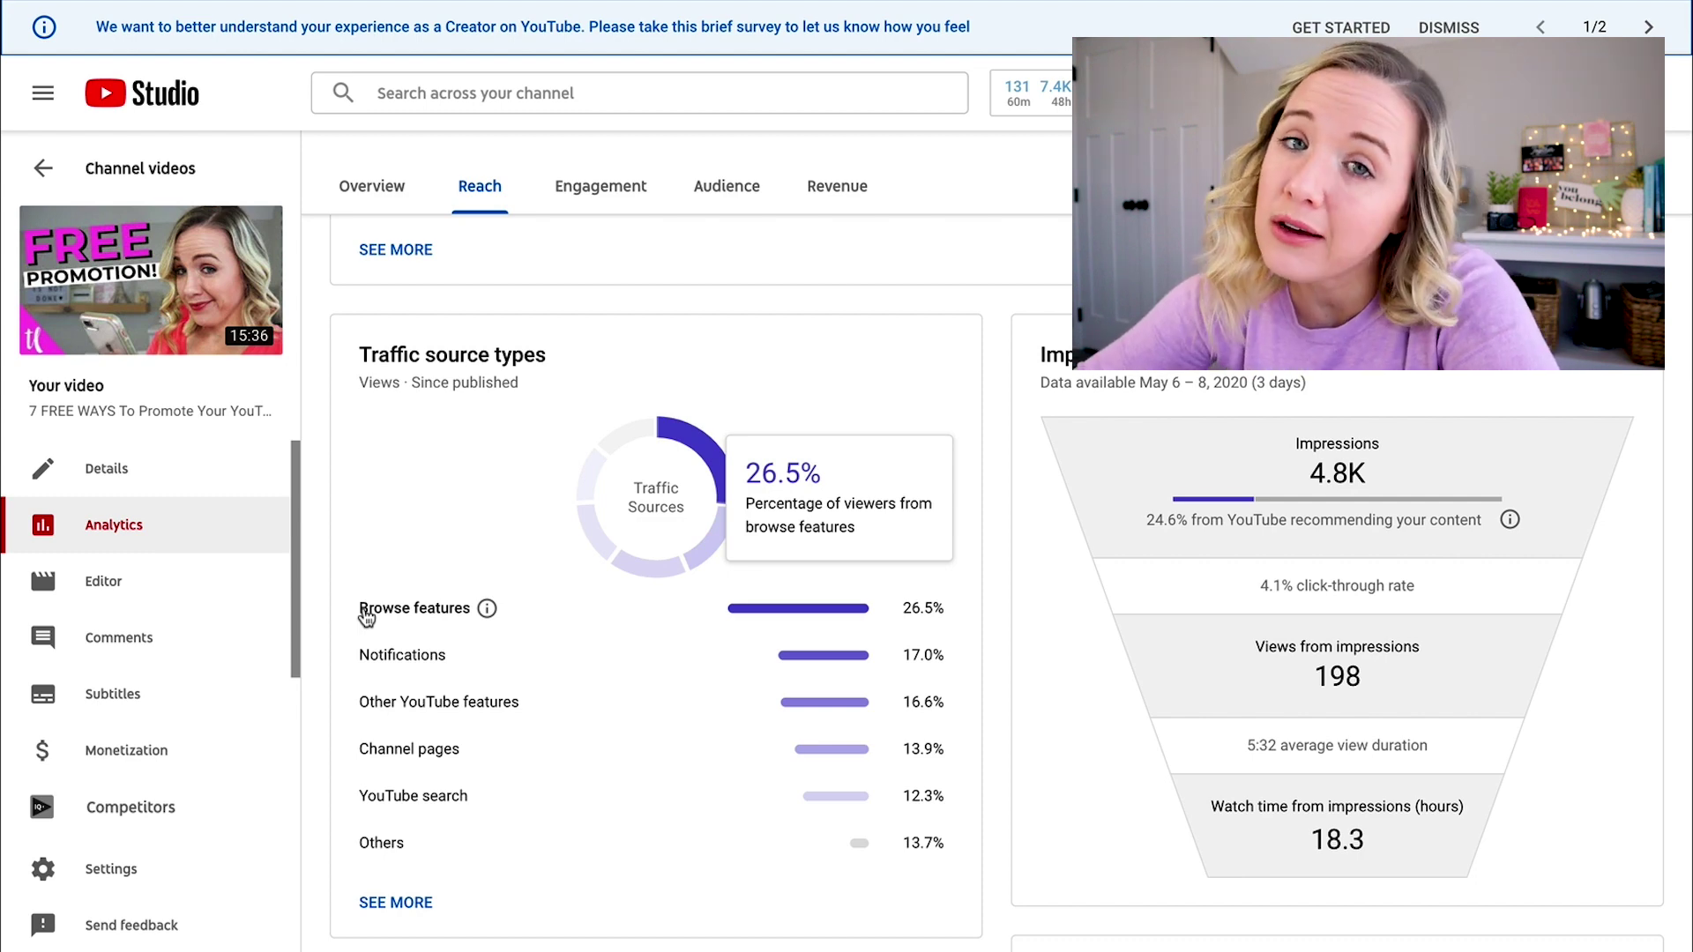
scroll(366, 614, "up", 7)
mouse_move(700, 470)
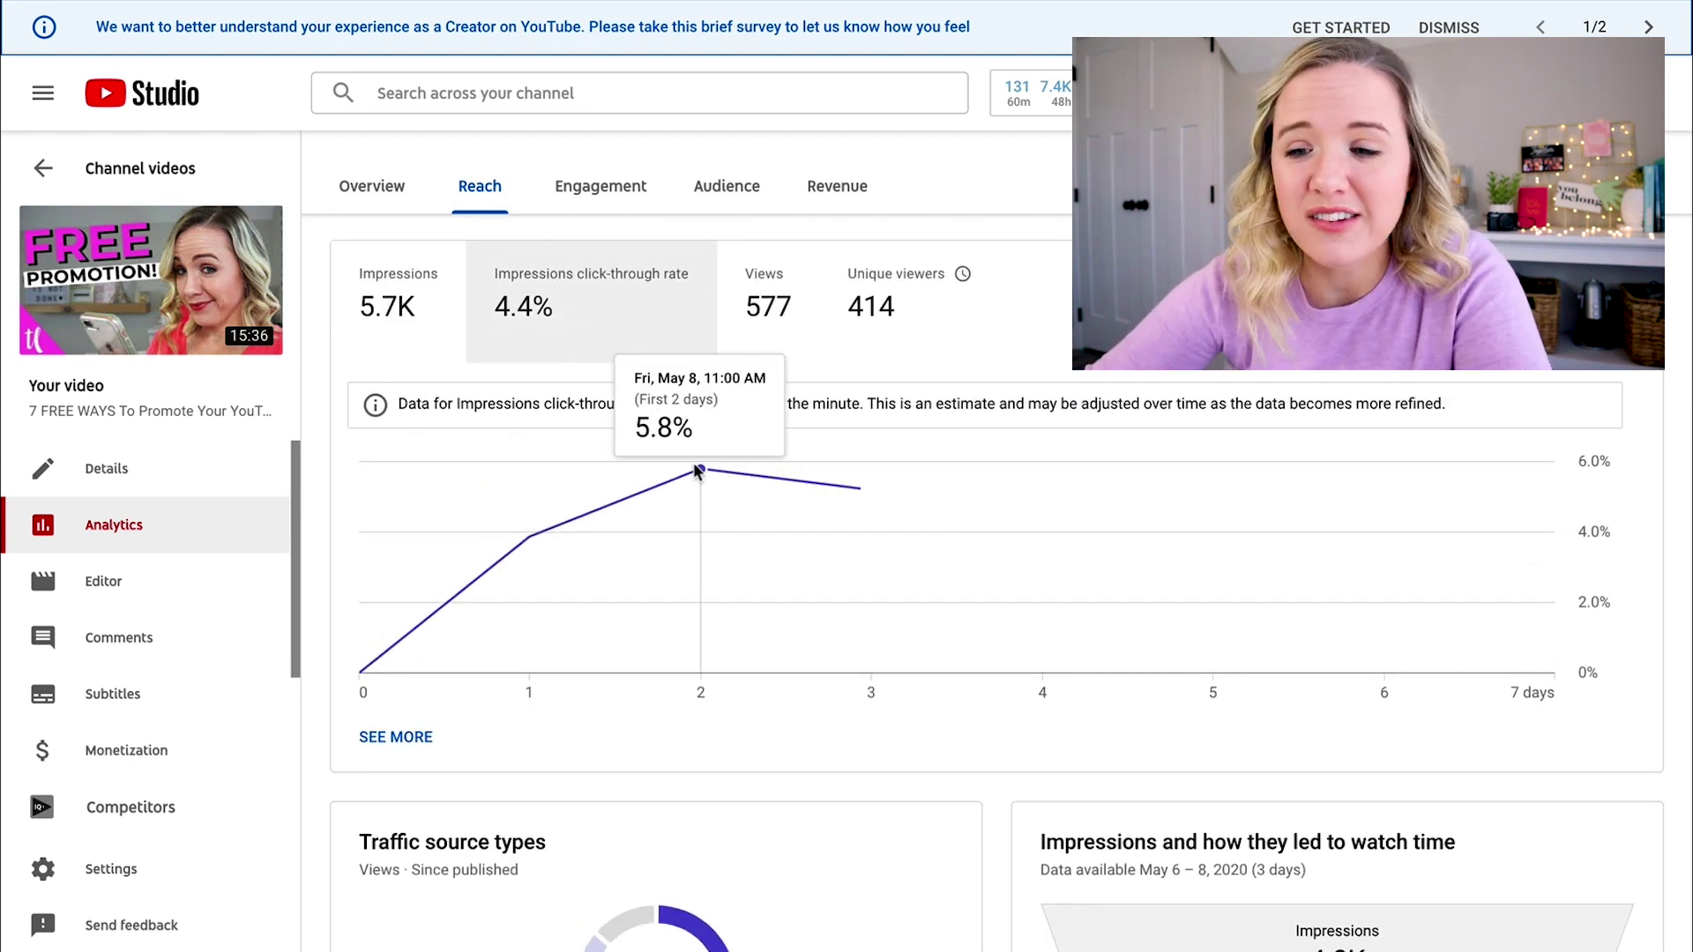
Examine the video's External, Suggested videos and YouTube search traffic source reports, including the search terms viewers used.
scroll(696, 470, "down", 8)
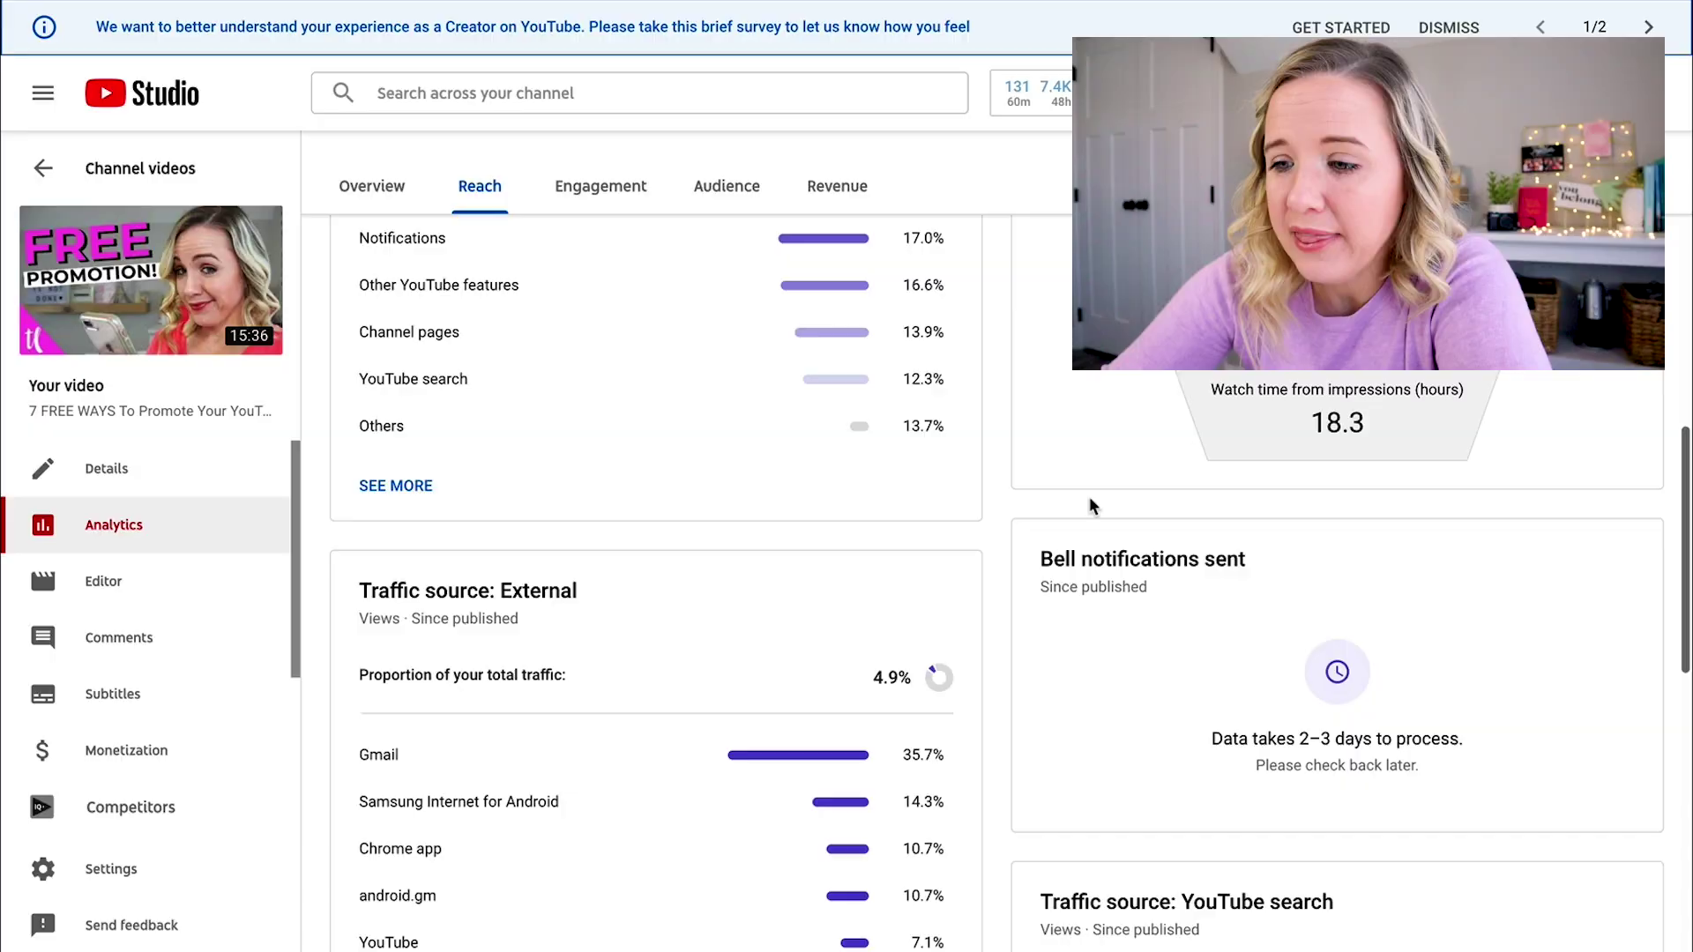
scroll(1088, 496, "down", 4)
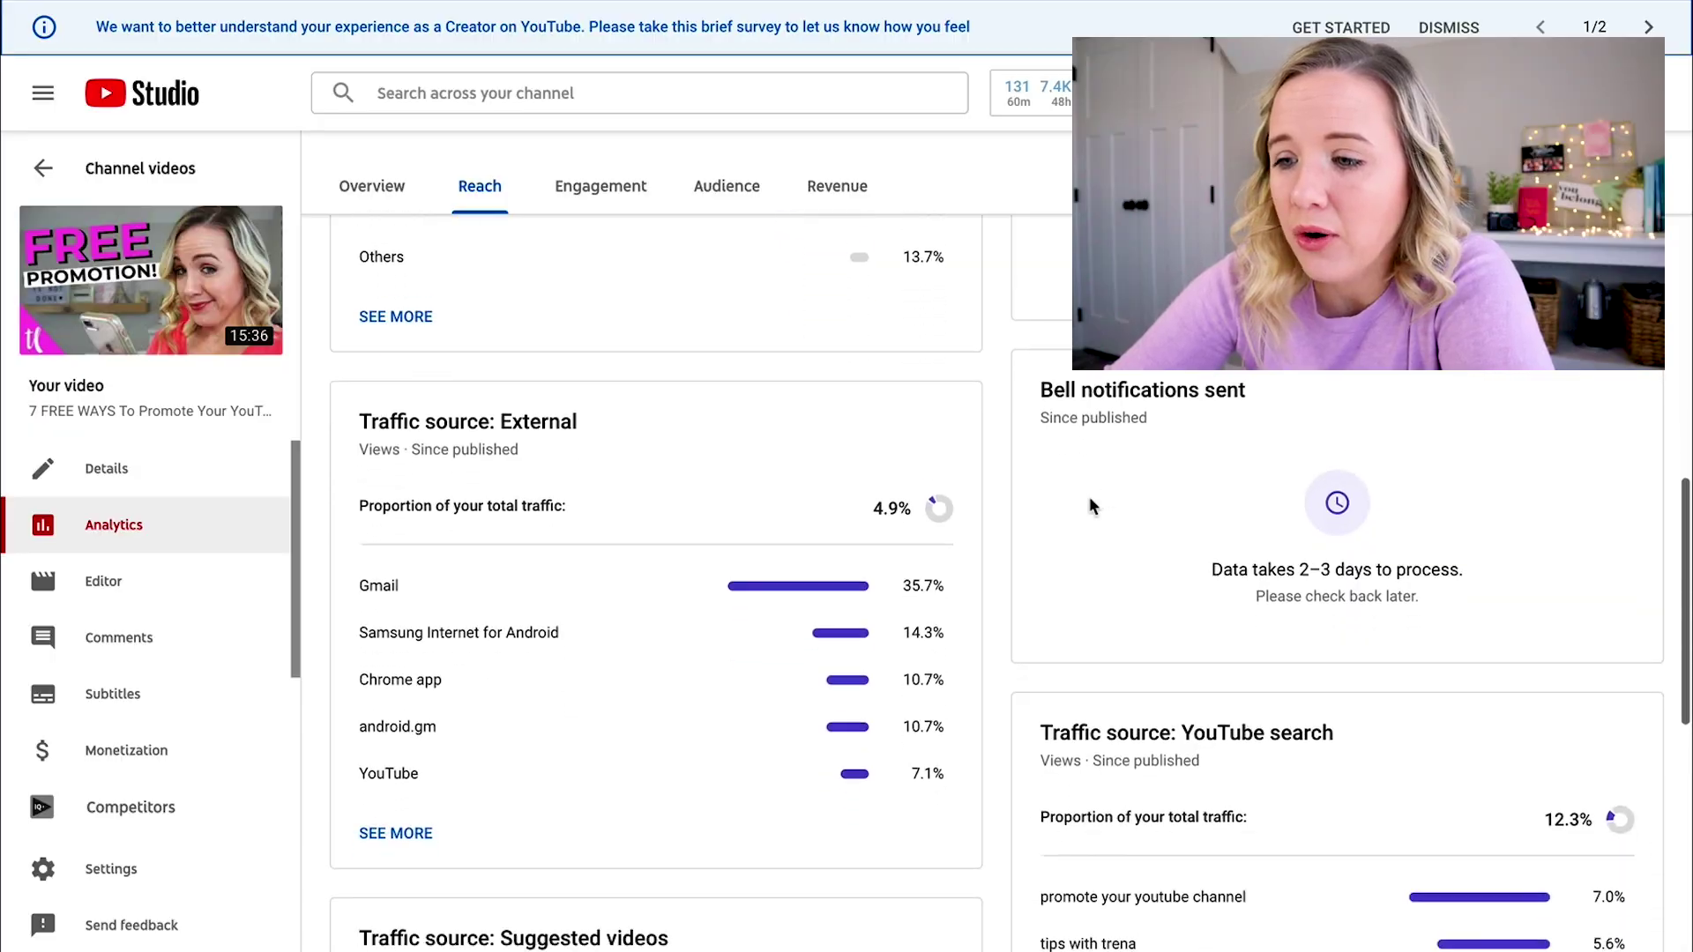
scroll(582, 404, "down", 1)
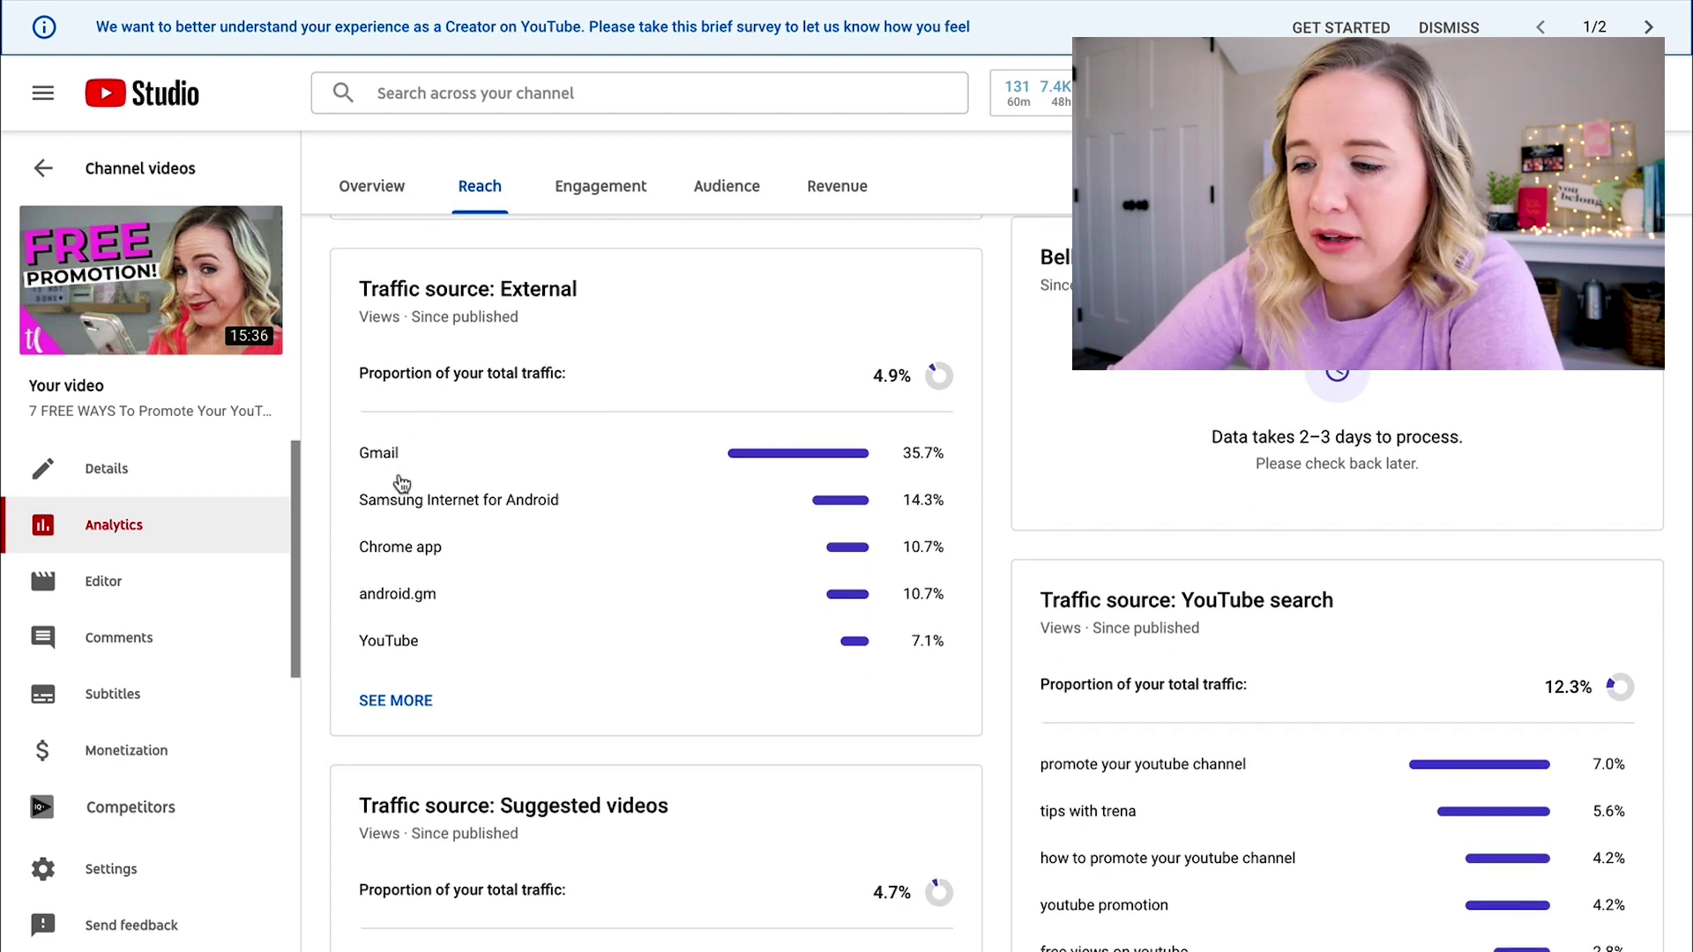
scroll(401, 483, "down", 2)
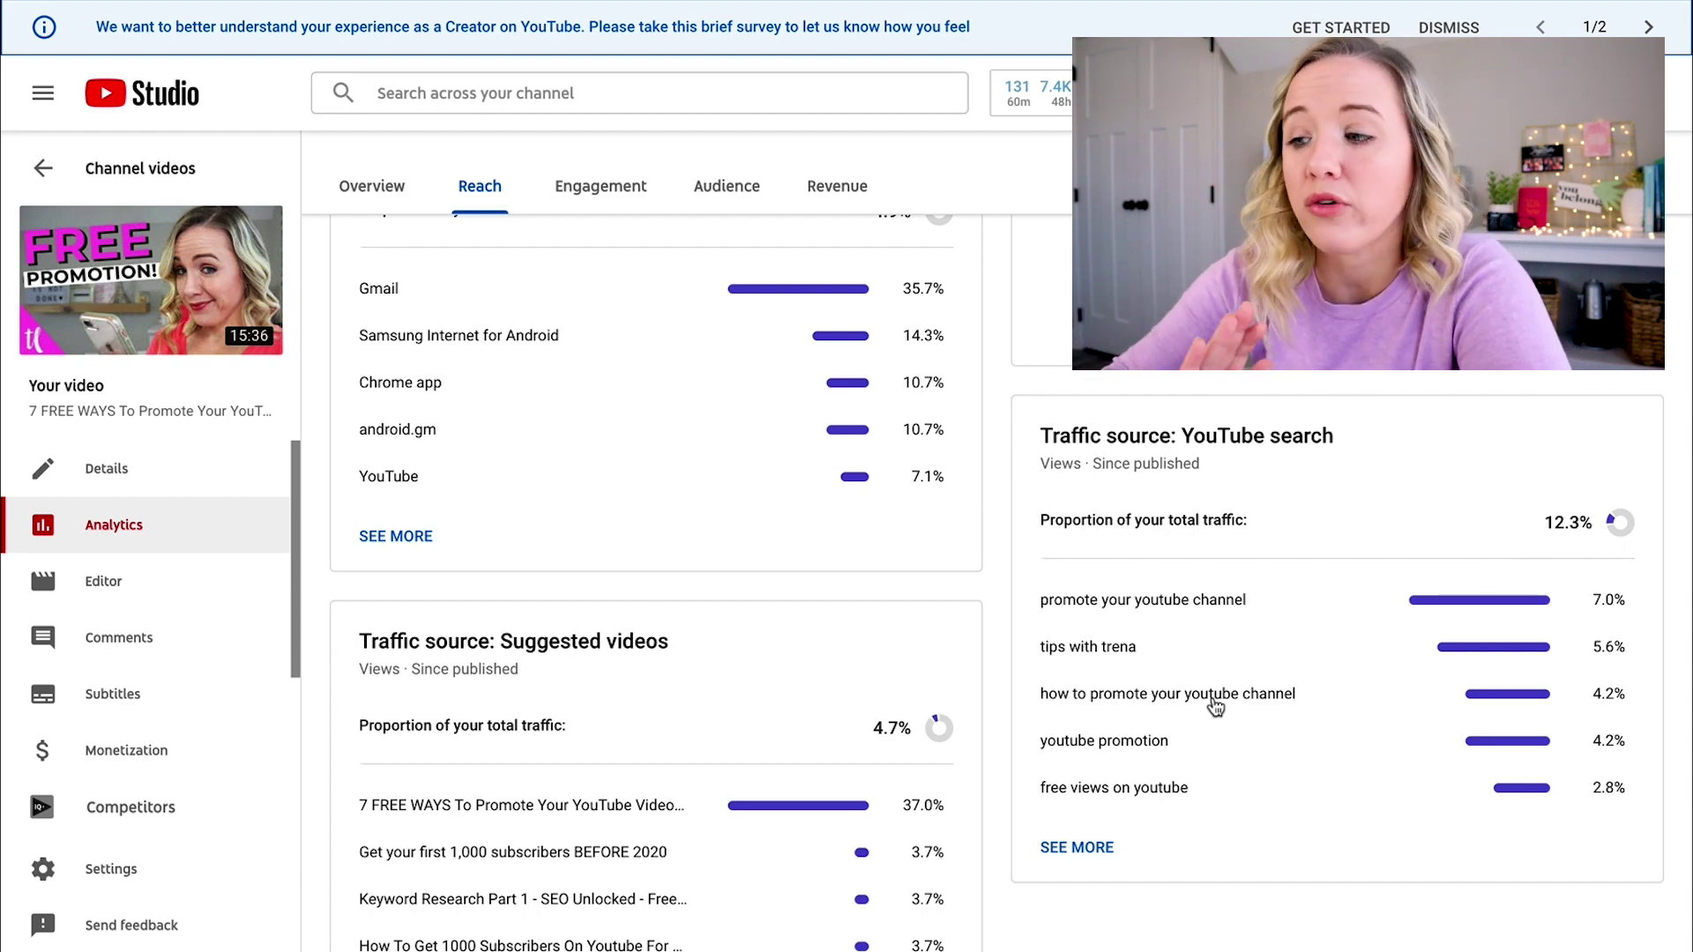
Review the individual videos listed under the video's Suggested videos traffic source.
scroll(1216, 706, "down", 3)
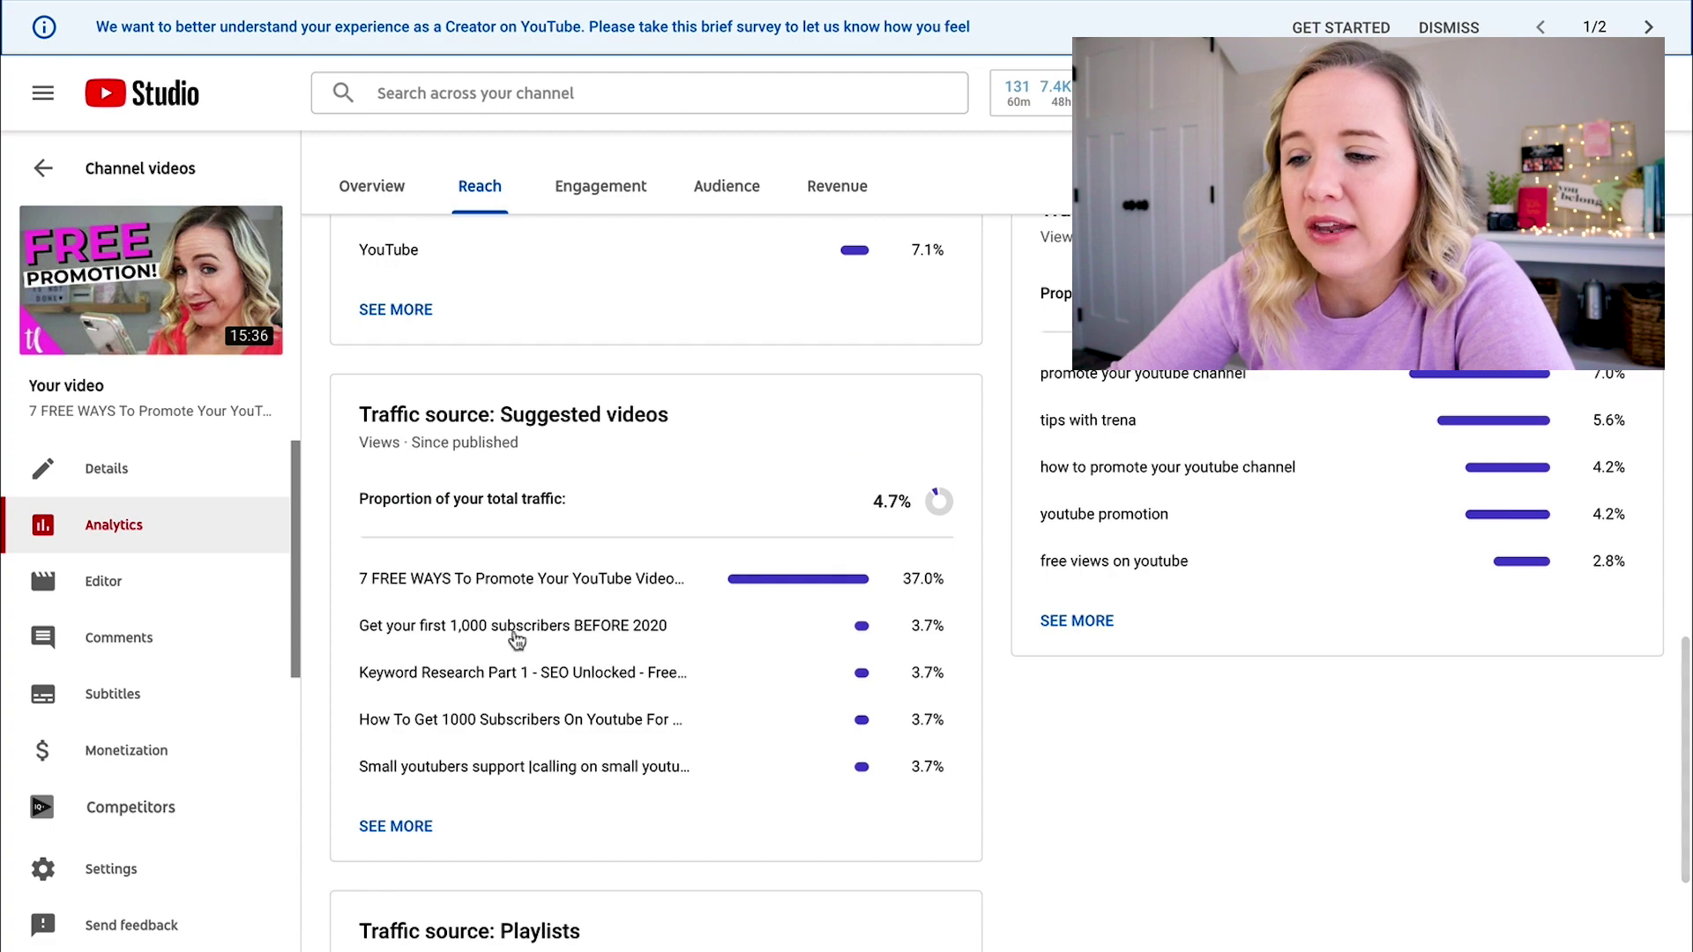
scroll(503, 605, "down", 2)
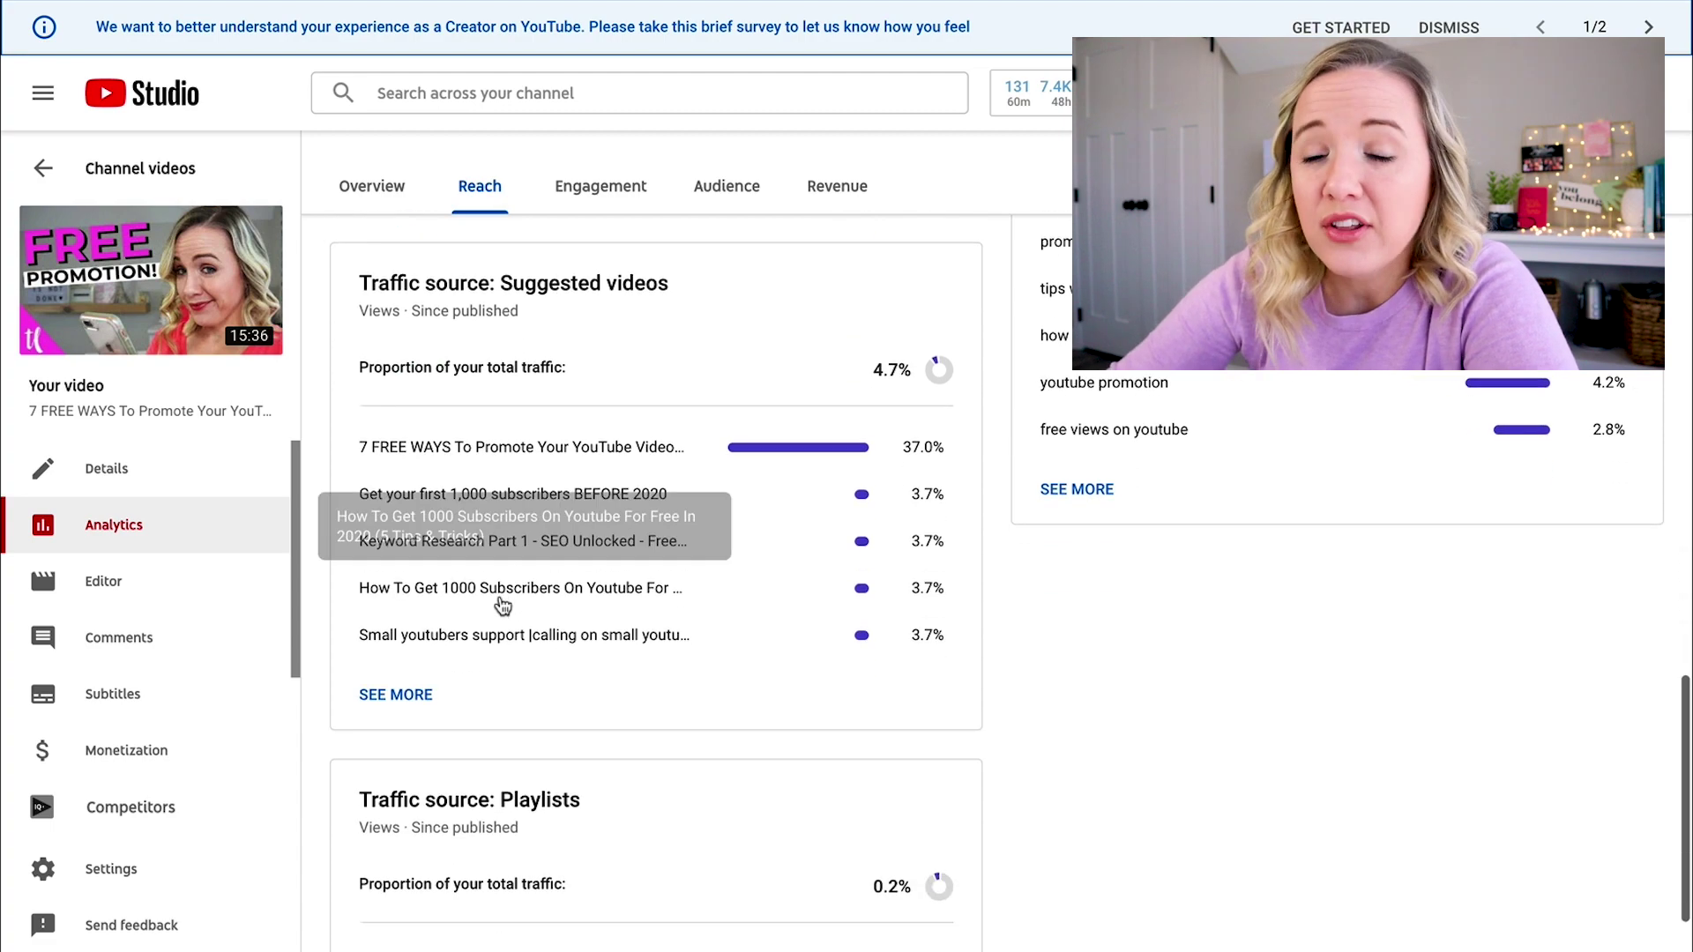
scroll(503, 605, "up", 10)
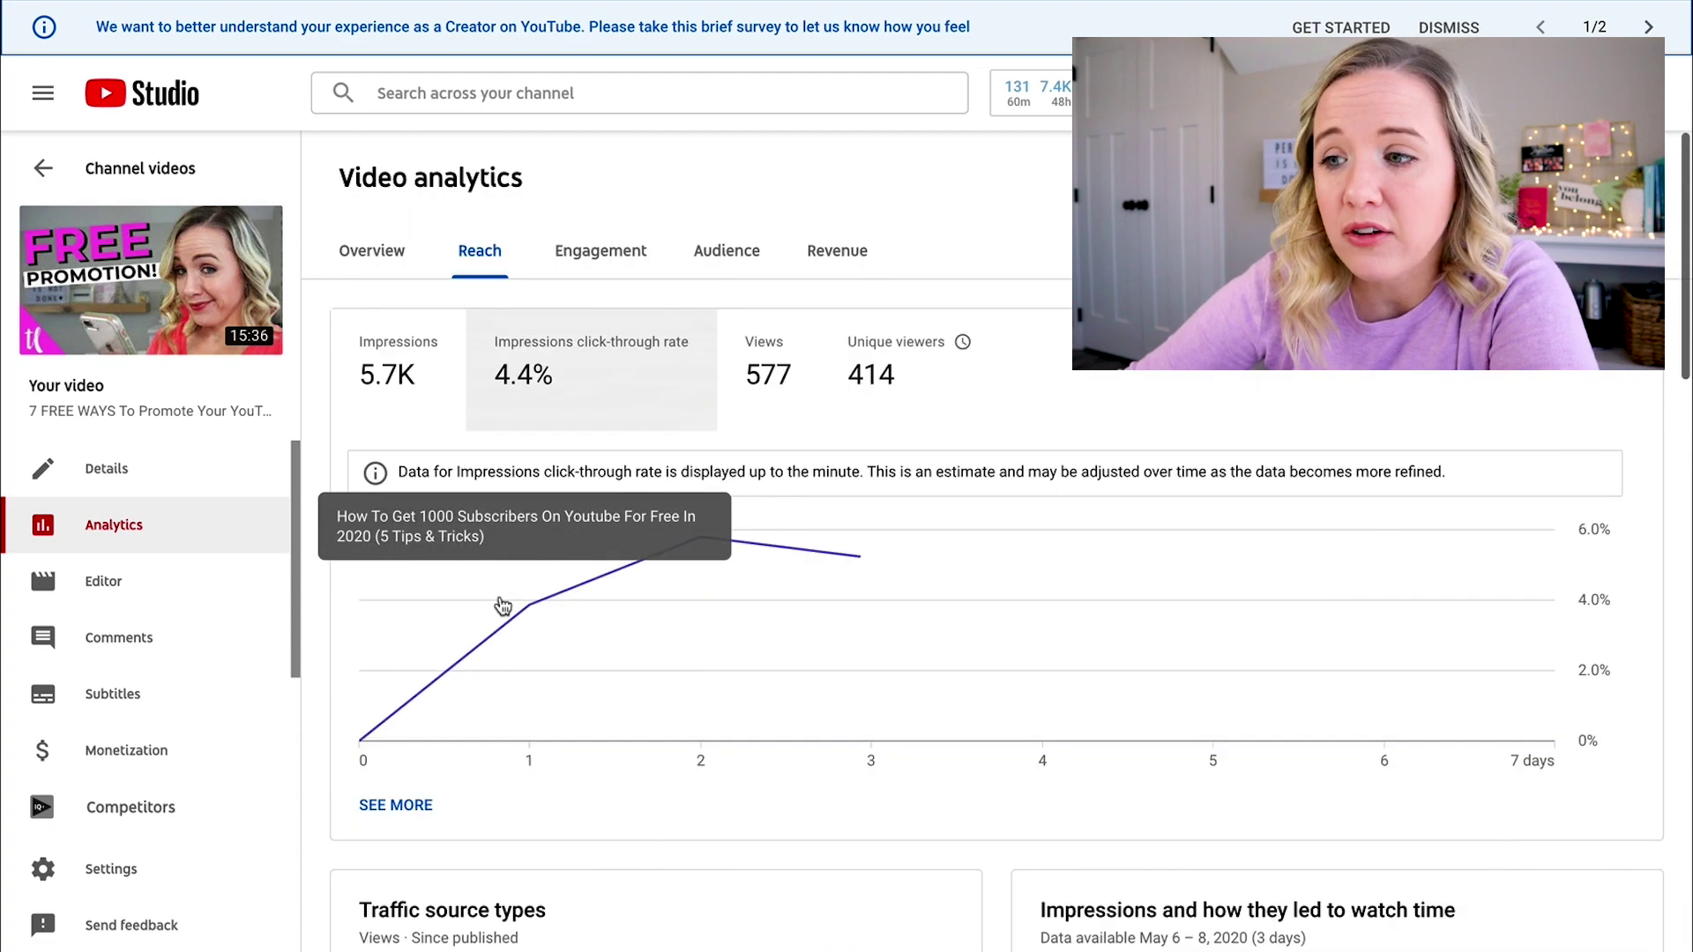
Open the video's Engagement analytics and compare its likes and end screen element click rate with the channel average.
left_click(618, 256)
scroll(974, 436, "down", 5)
scroll(973, 435, "down", 1)
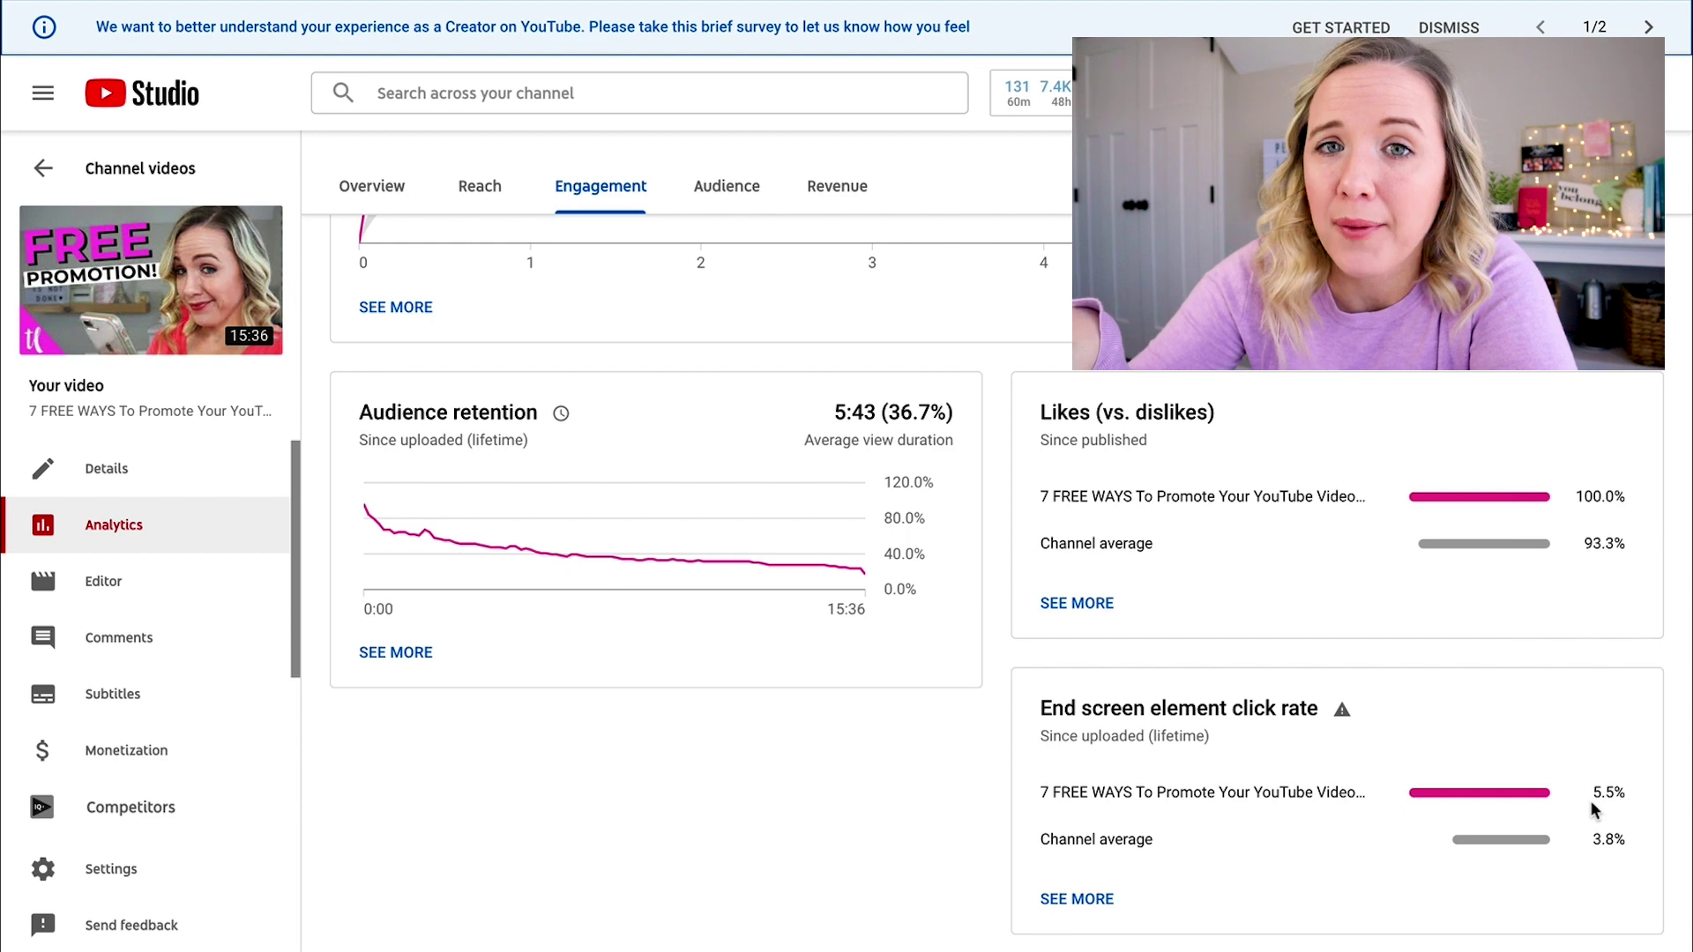
Open the video's Audience analytics and review watch time from subscribers, top countries, and age and gender.
left_click(728, 186)
scroll(741, 272, "down", 8)
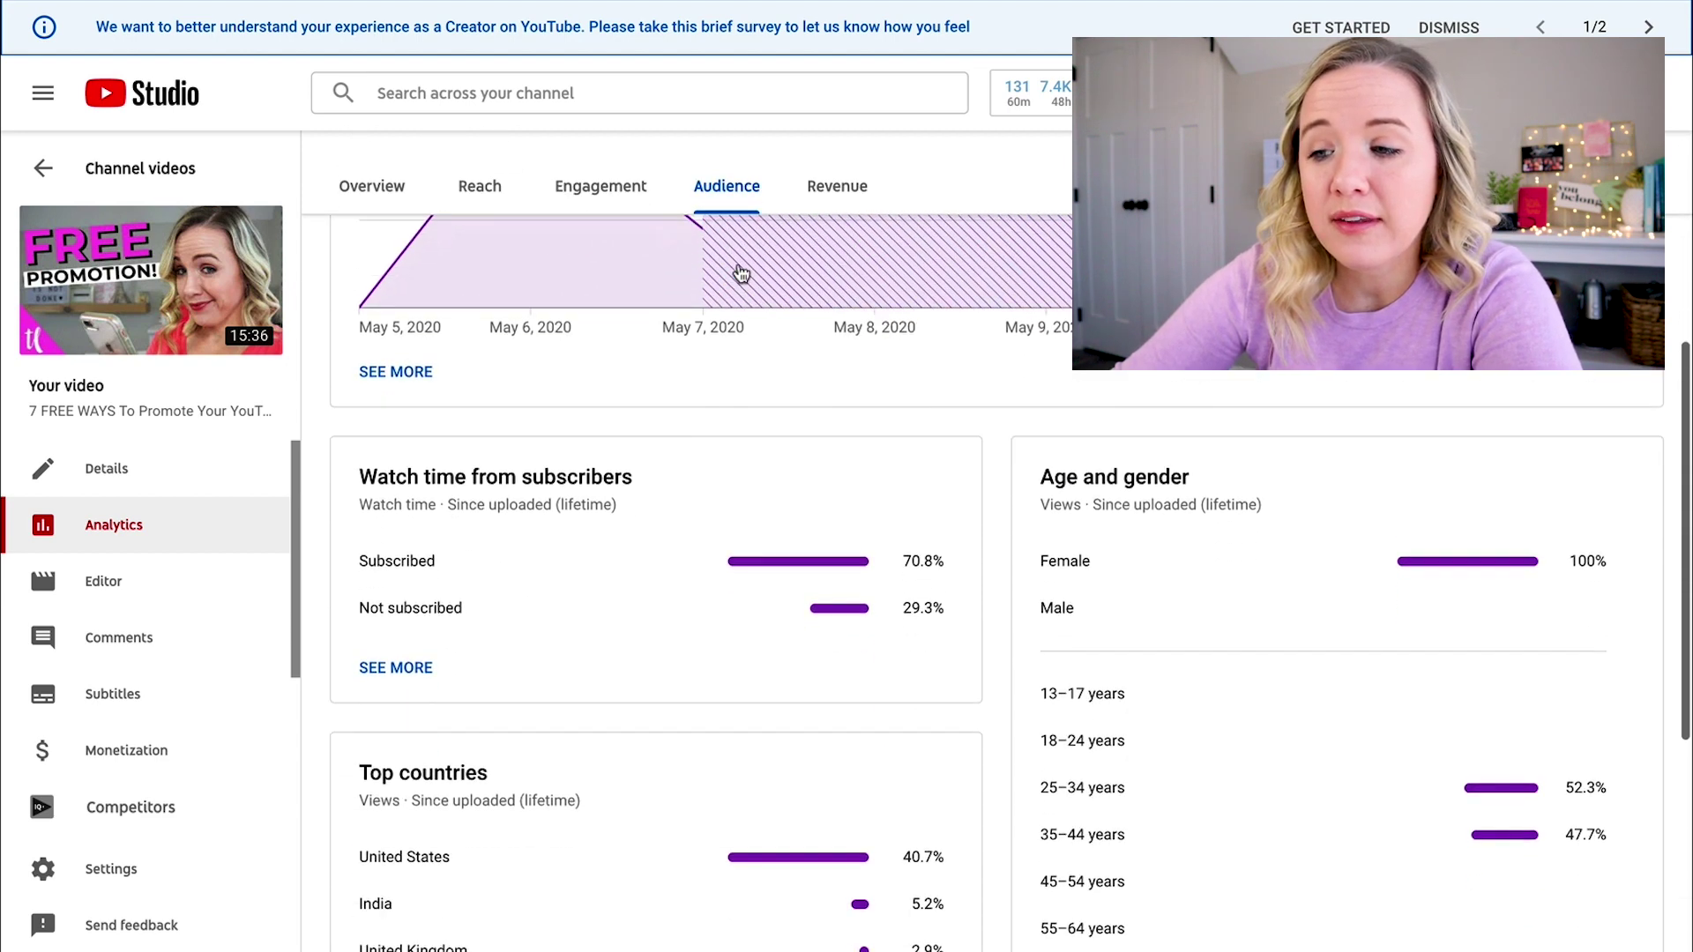
scroll(738, 268, "up", 1)
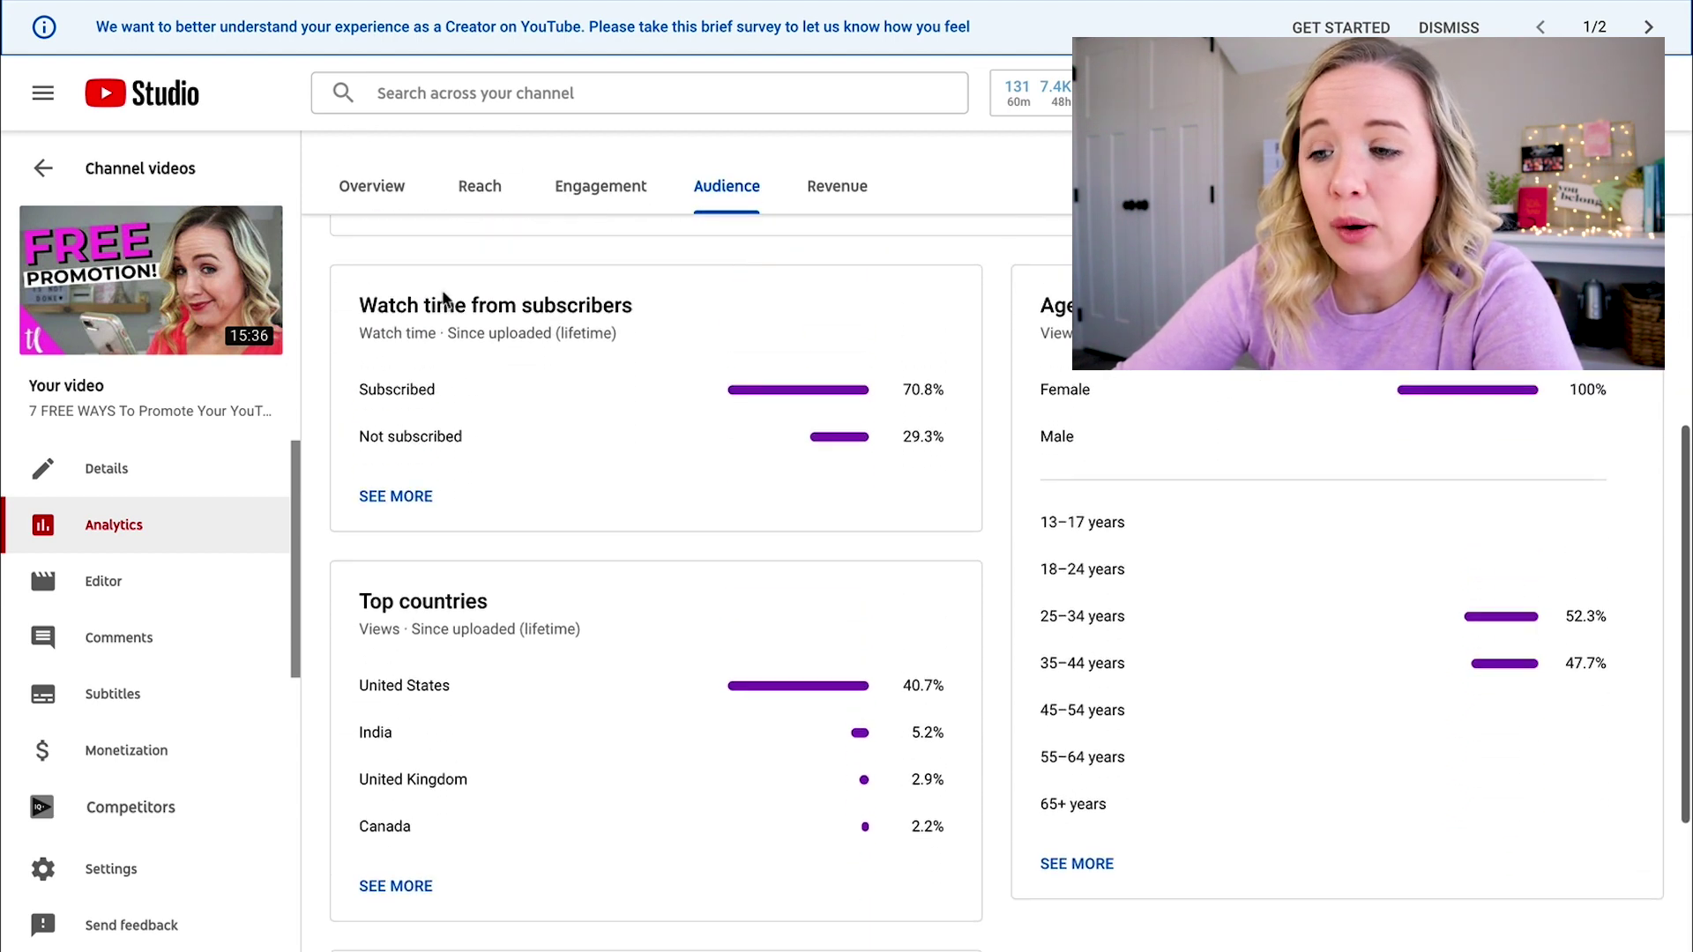
mouse_move(397, 311)
left_click_drag(563, 316, 633, 320)
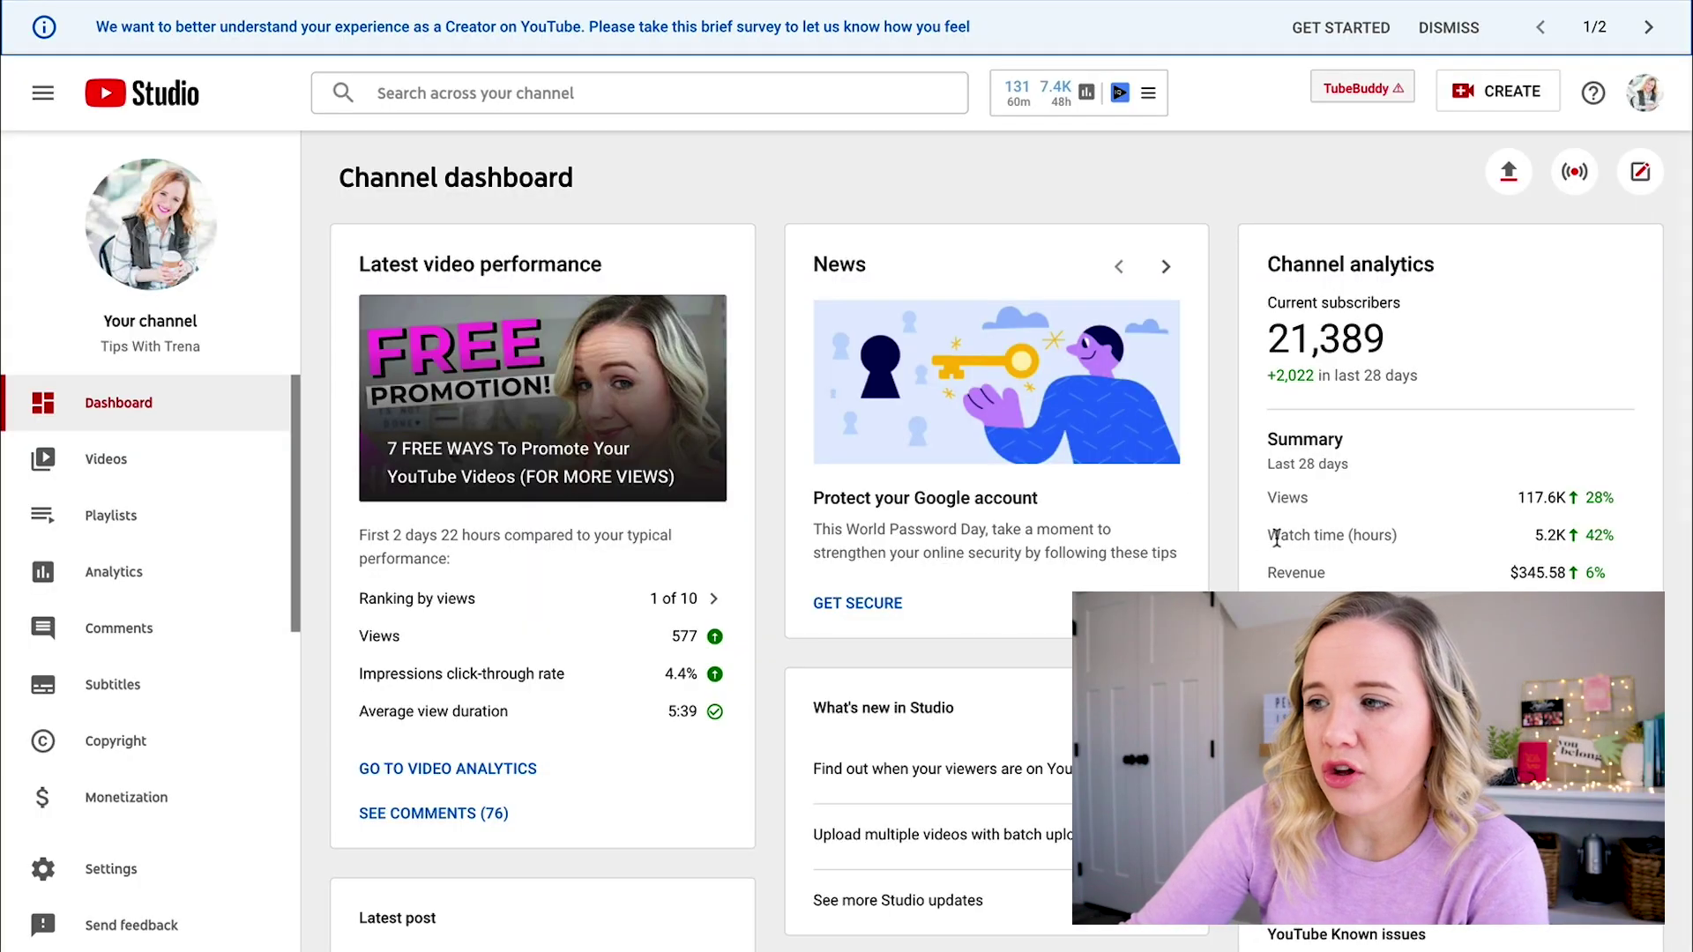
From the dashboard's top videos, open analytics for "What to Say in Your First YouTube Video" and check its Engagement end screen element click rate.
scroll(1276, 538, "down", 5)
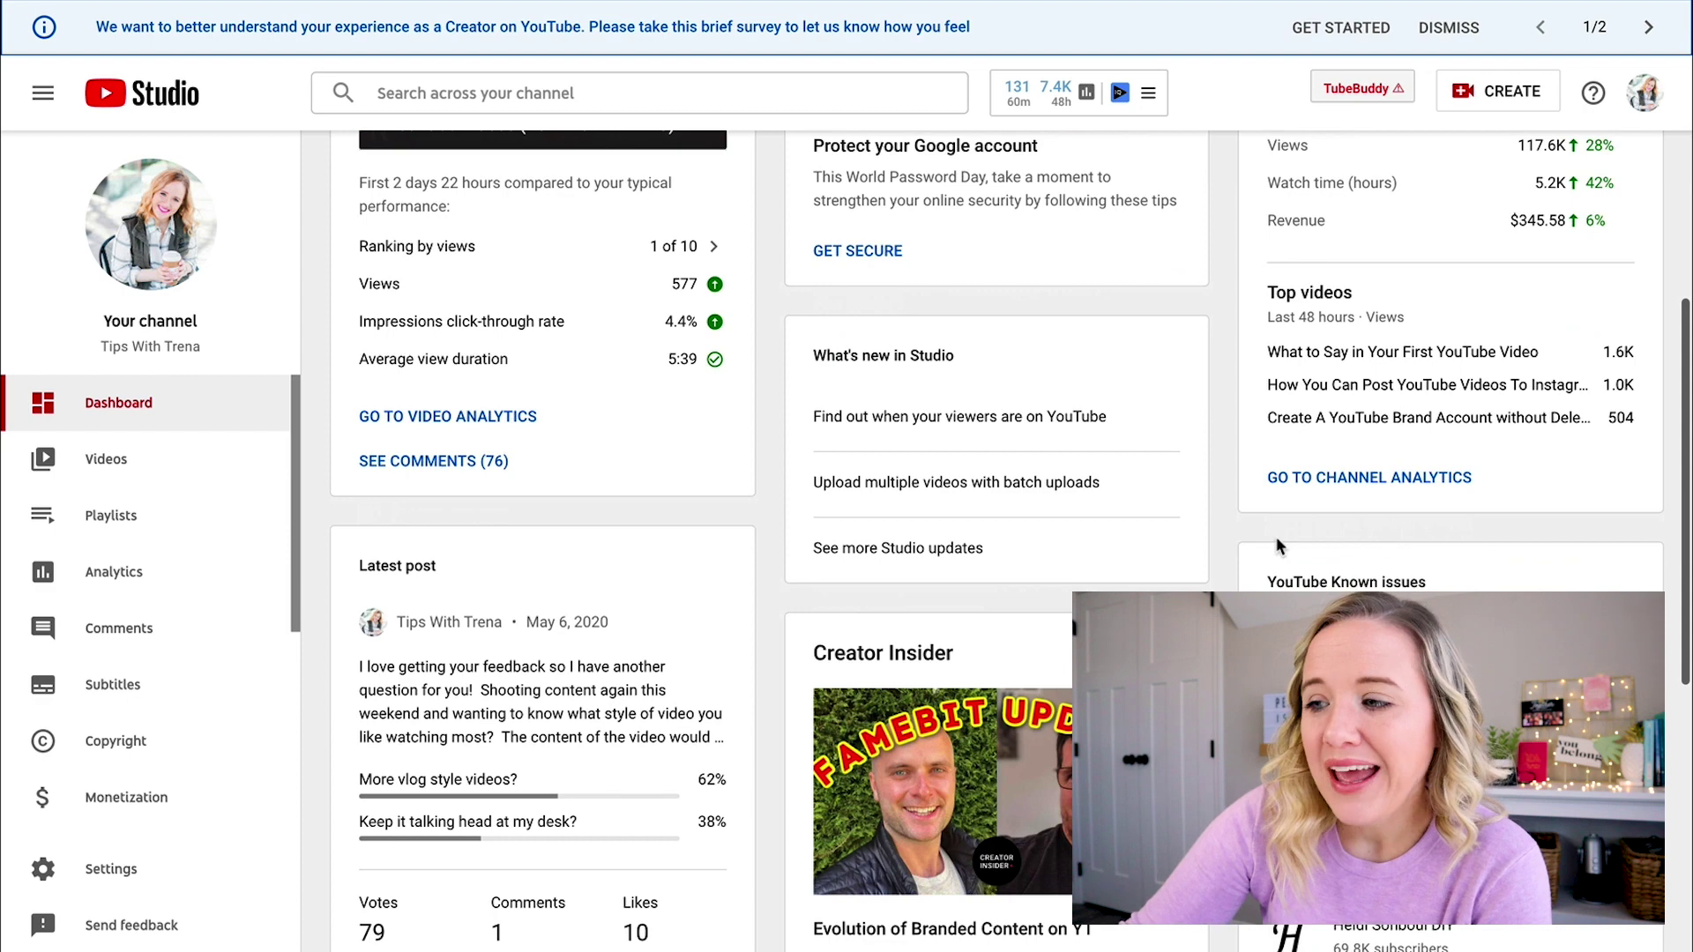
scroll(1278, 547, "up", 1)
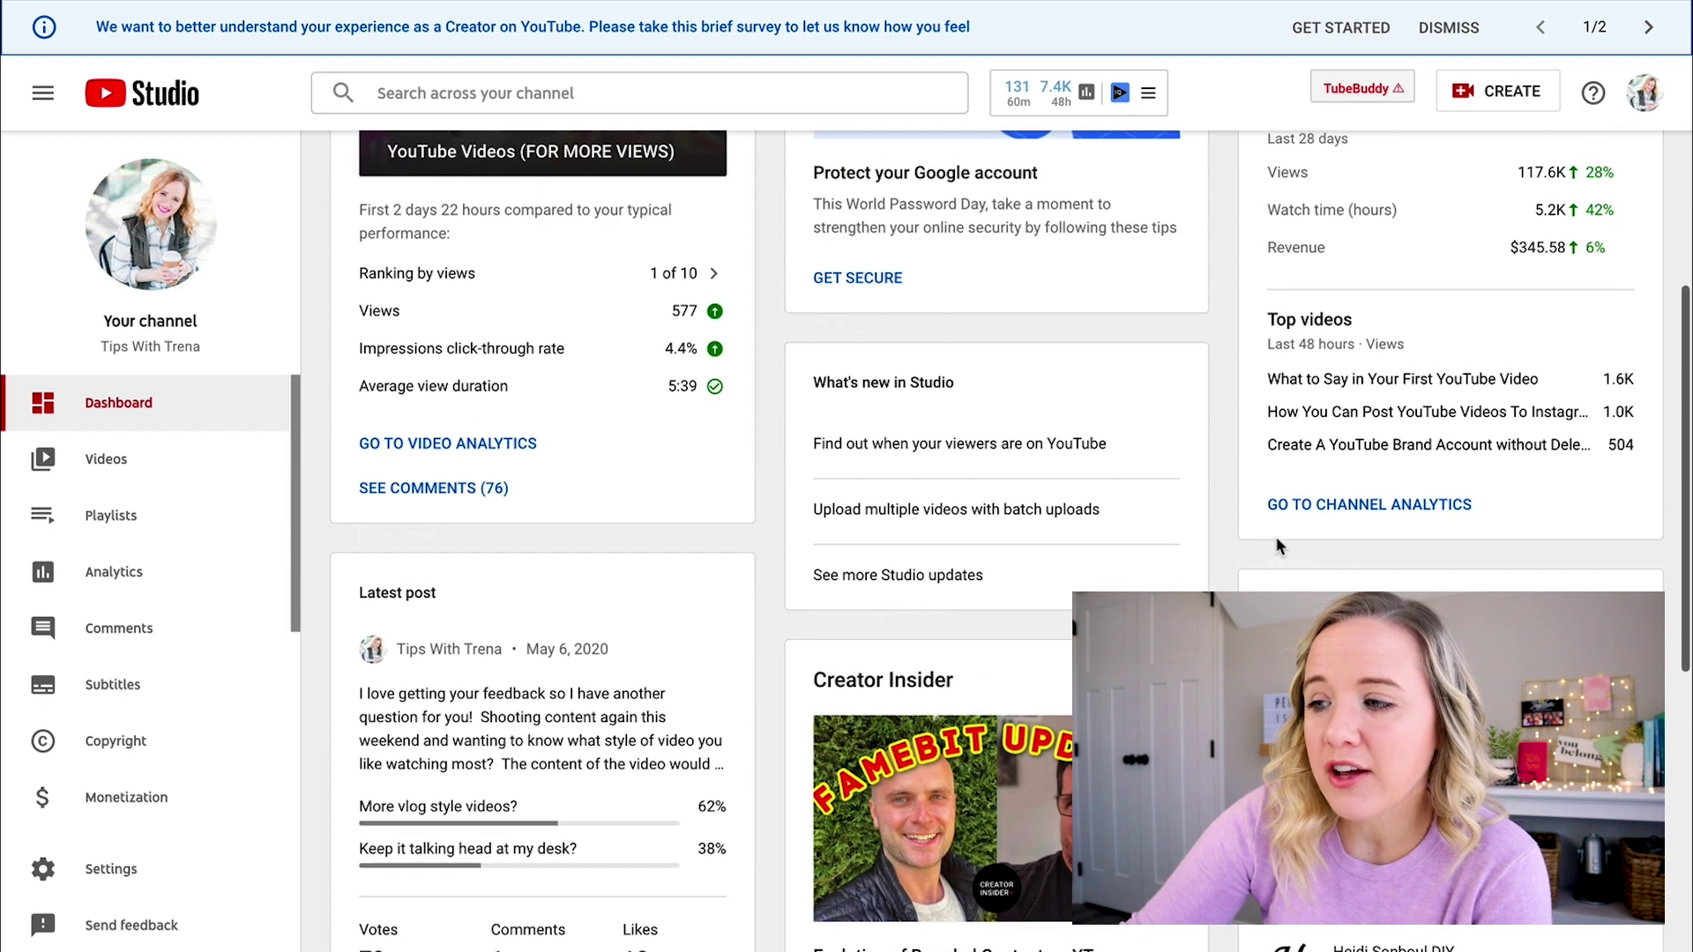
left_click(1312, 377)
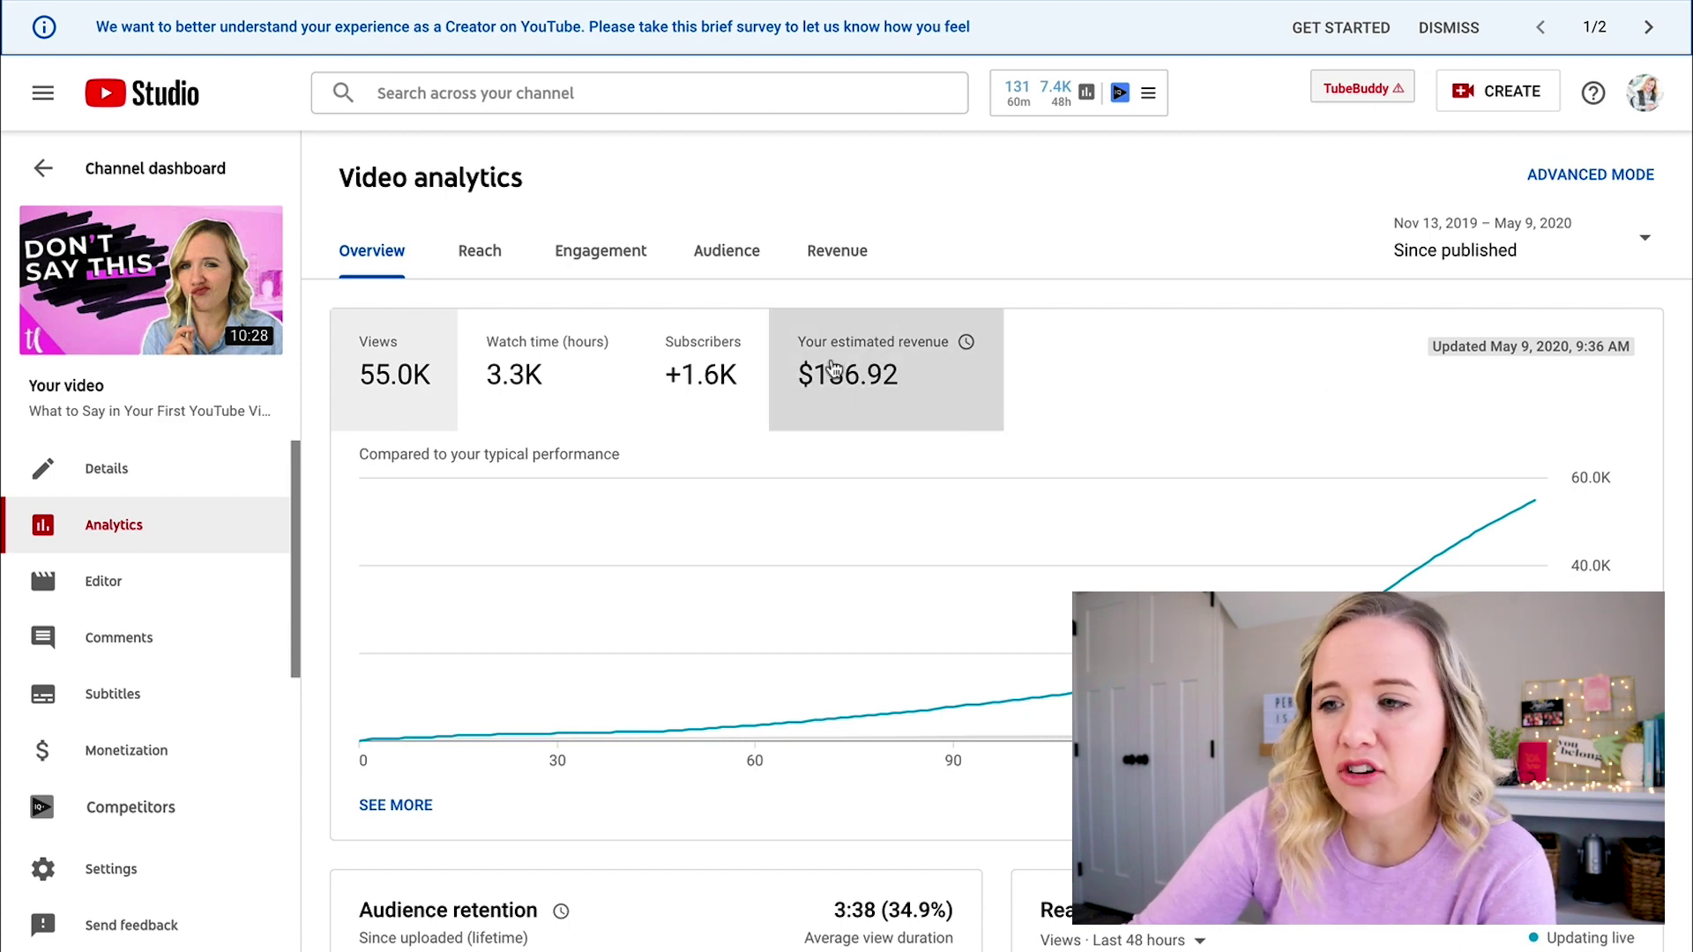
left_click(627, 258)
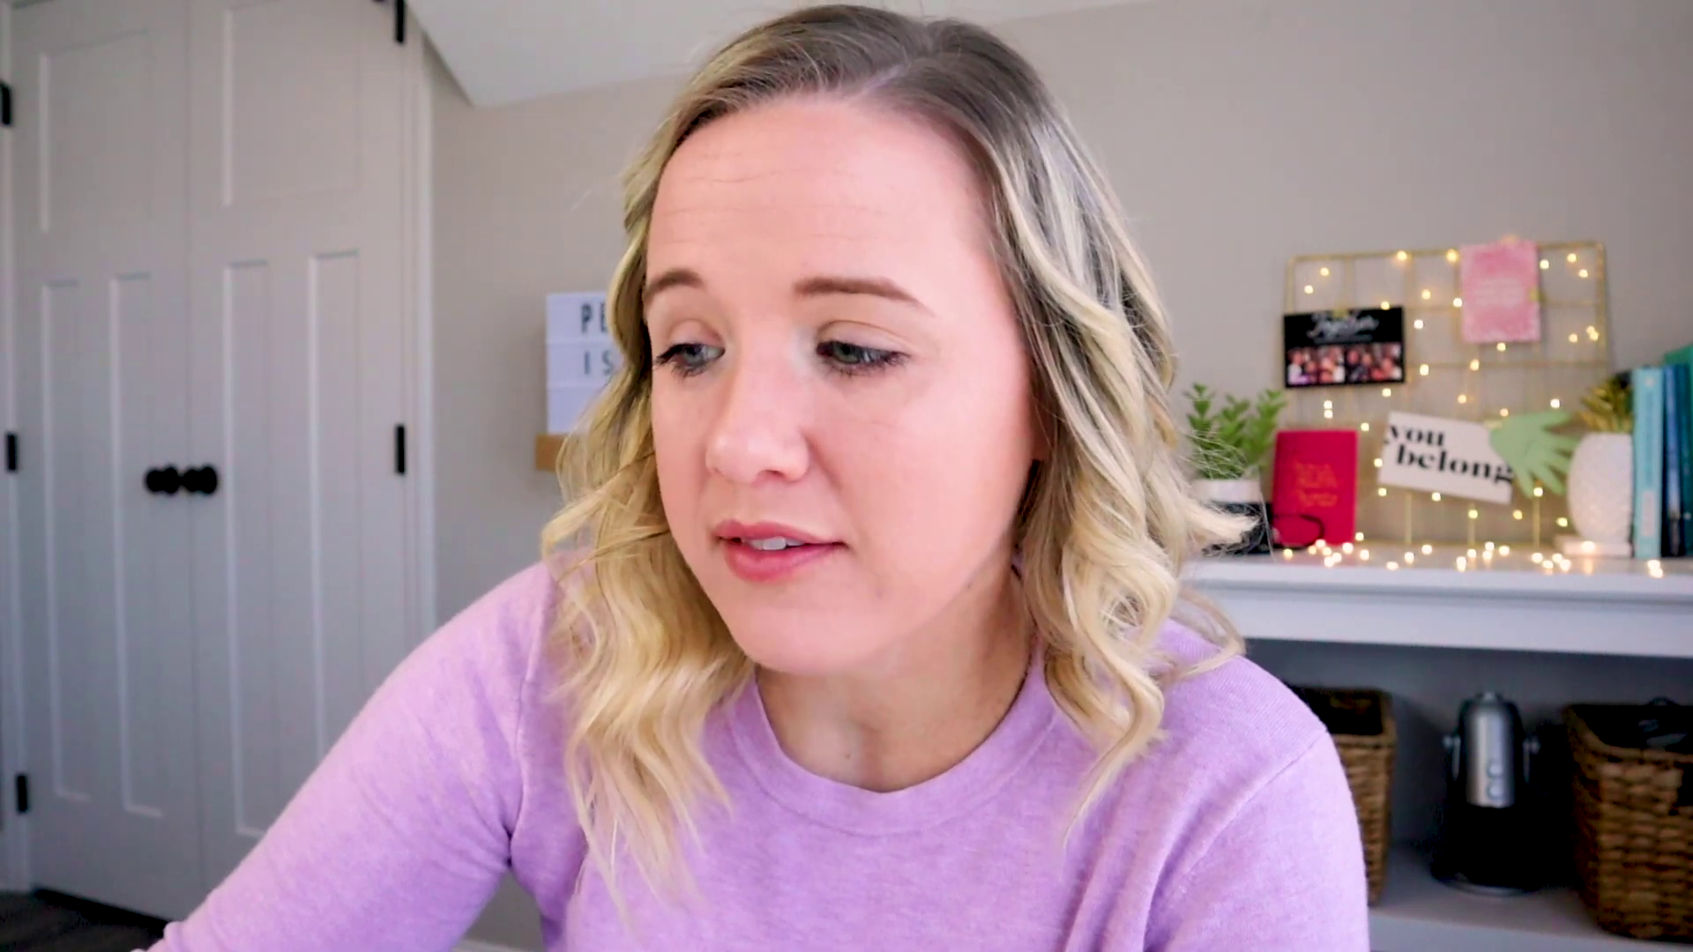
scroll(1232, 694, "down", 1)
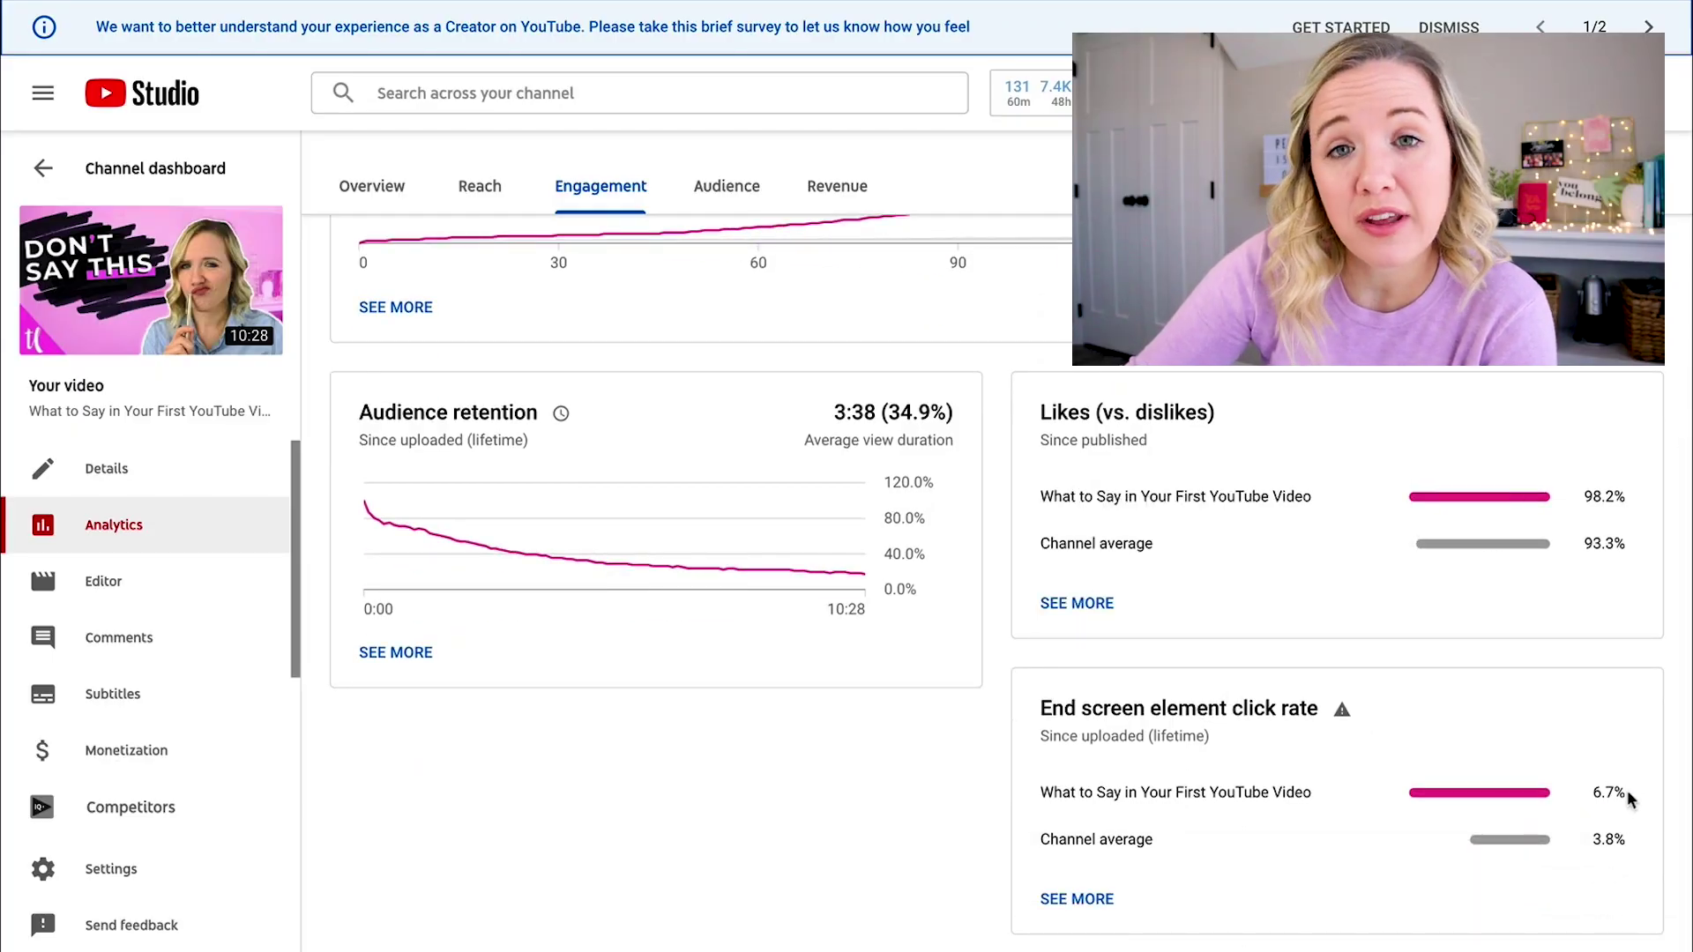